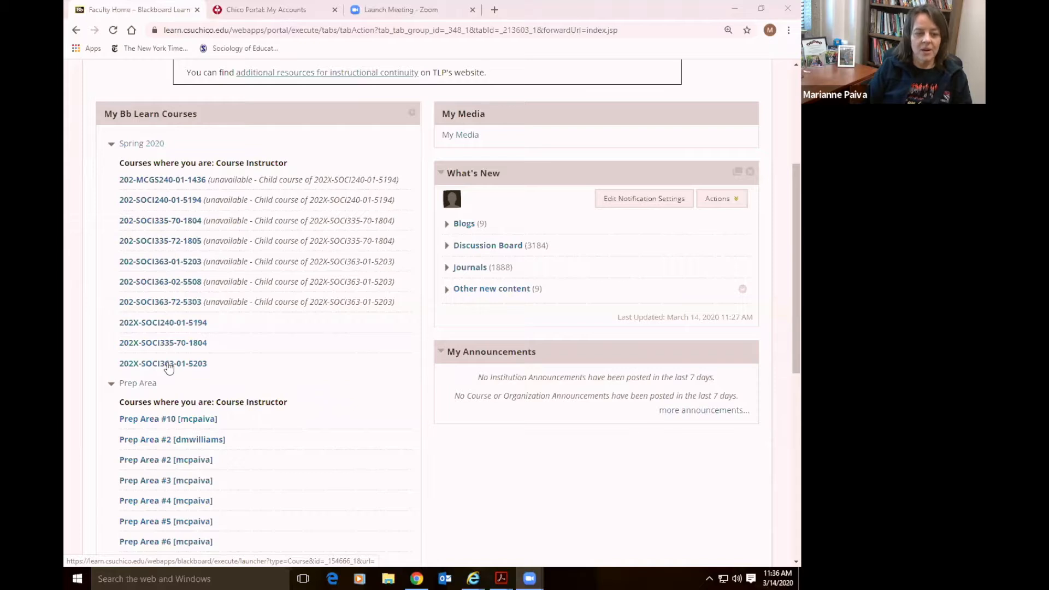
Open course 202X-SOCI363-01-5203 and view its Sociology of Human Stress Welcome page in Student Preview
{"action": "left_click", "coordinate": [169, 366]}
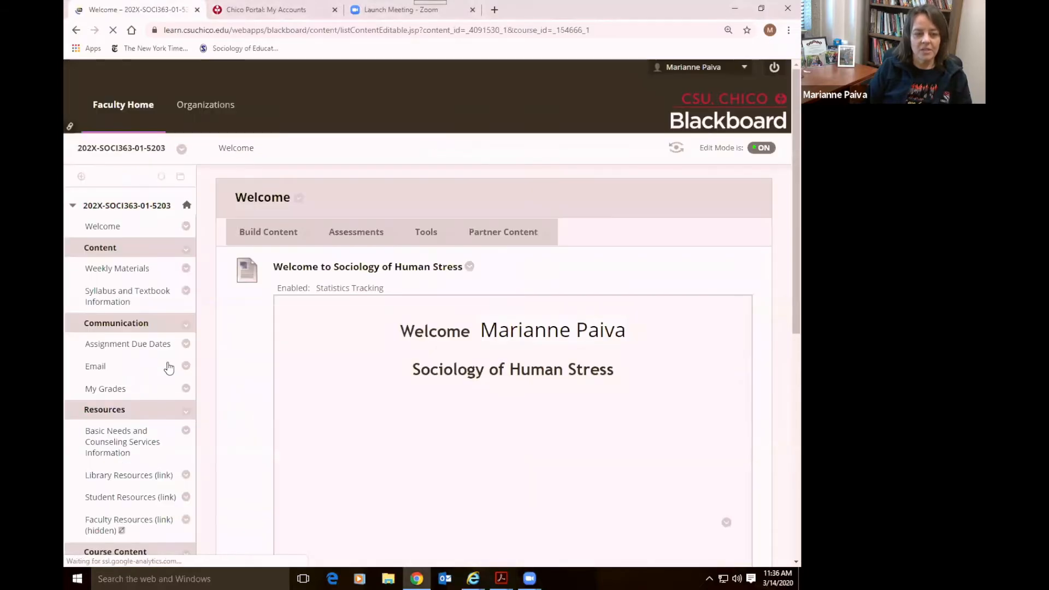
{"action": "left_click", "coordinate": [676, 147]}
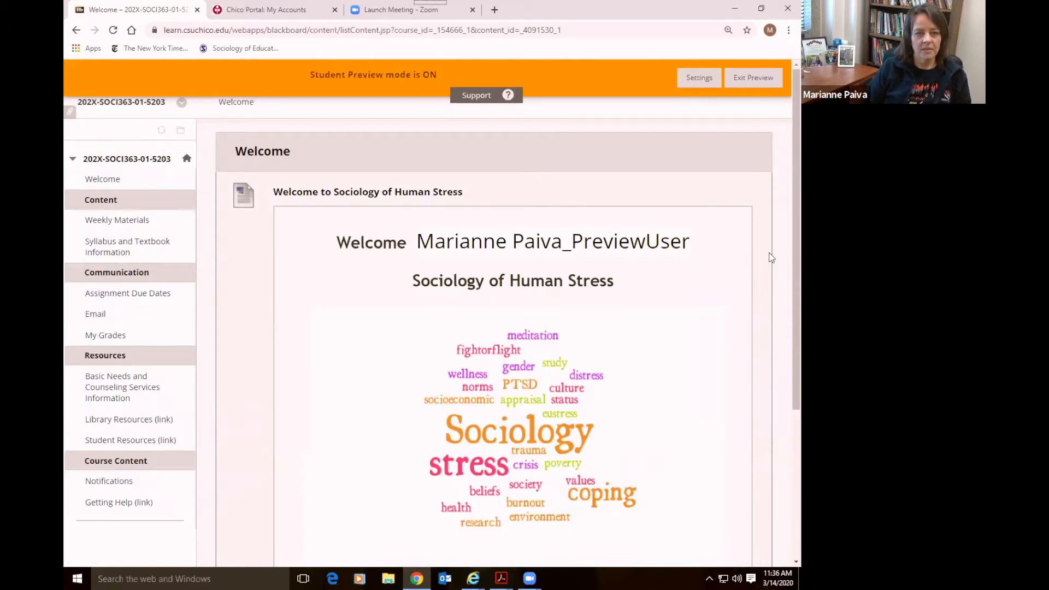
{"action": "scroll", "coordinate": [770, 258], "scroll_direction": "down", "scroll_amount": 1}
{"action": "scroll", "coordinate": [770, 258], "scroll_direction": "up", "scroll_amount": 1}
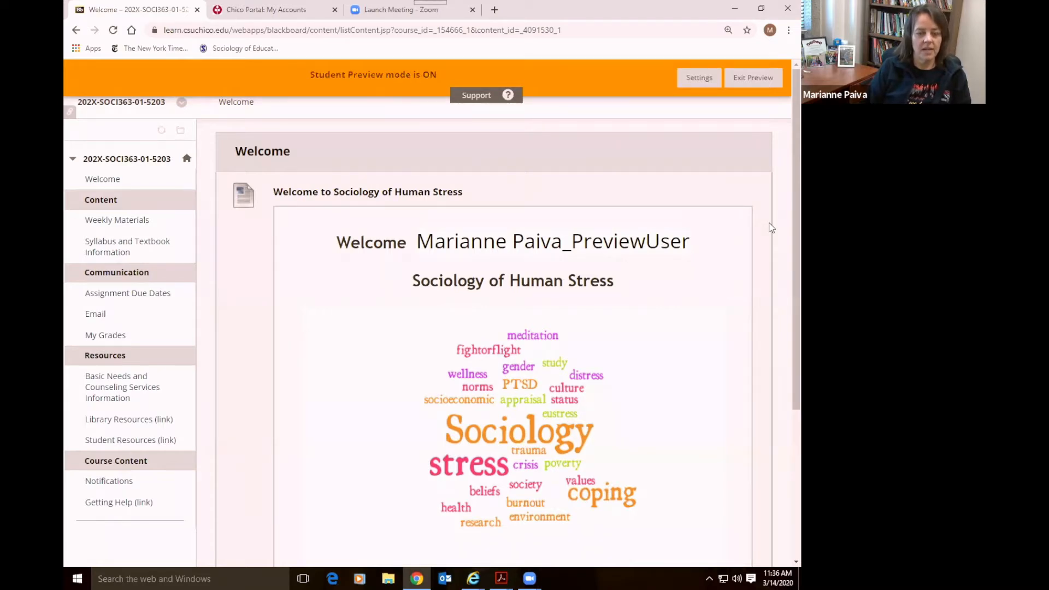
{"action": "scroll", "coordinate": [771, 227], "scroll_direction": "down", "scroll_amount": 3}
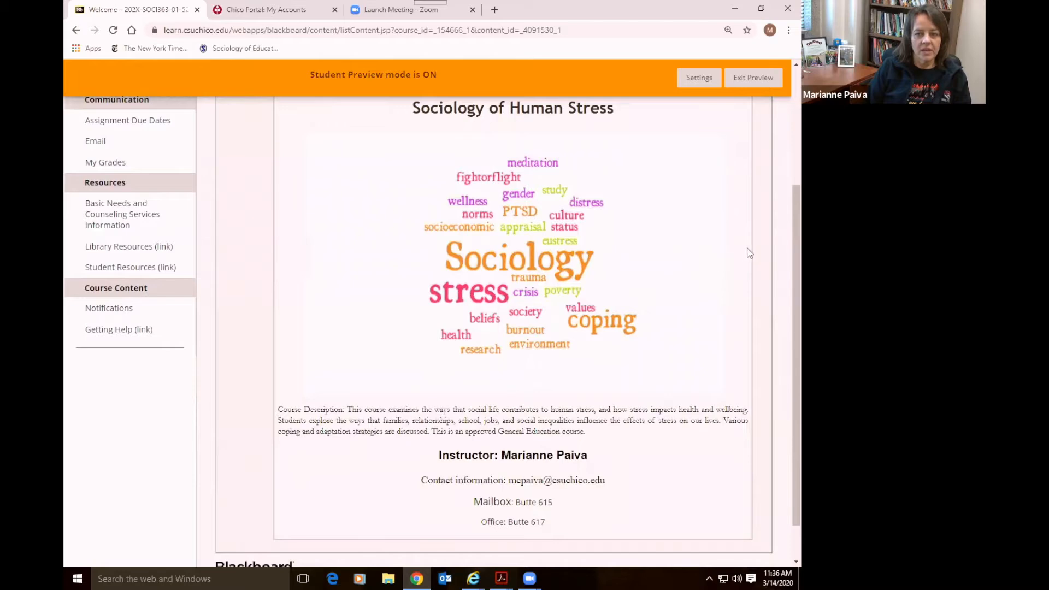
{"action": "scroll", "coordinate": [749, 252], "scroll_direction": "down", "scroll_amount": 1}
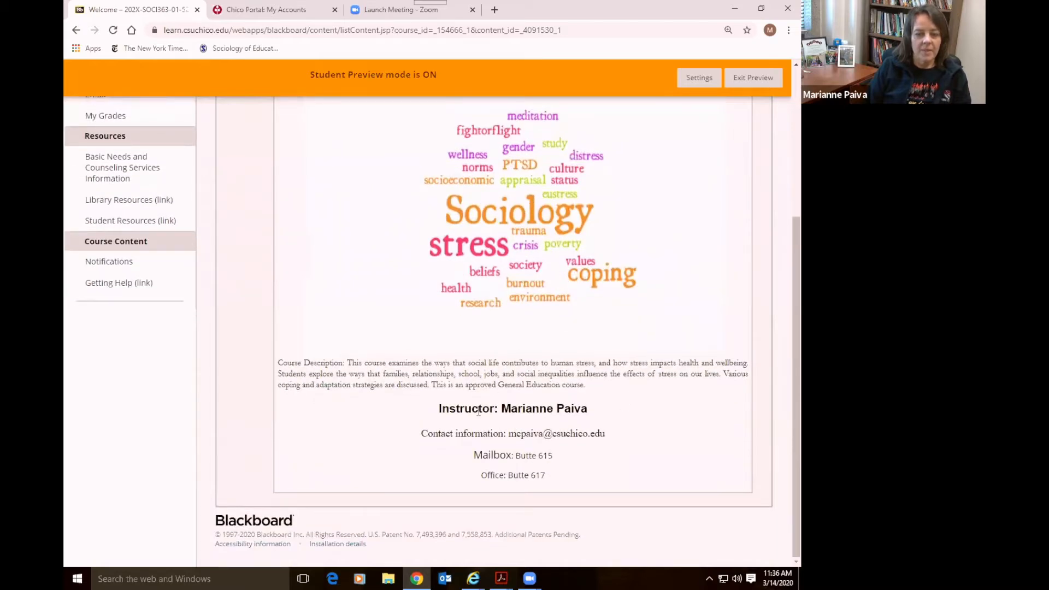
{"action": "scroll", "coordinate": [748, 358], "scroll_direction": "up", "scroll_amount": 4}
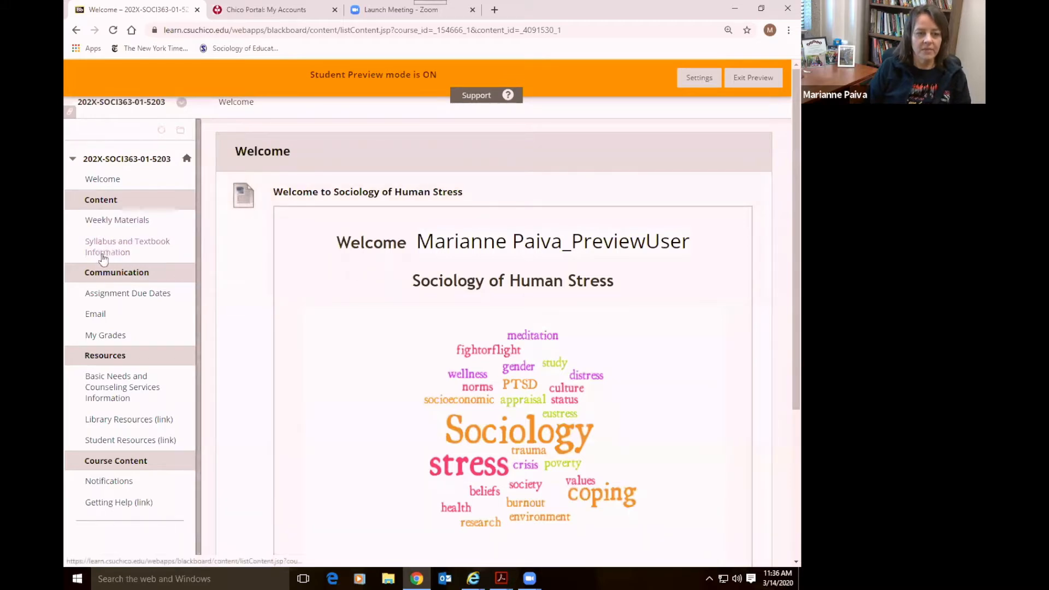
{"action": "left_click", "coordinate": [98, 298]}
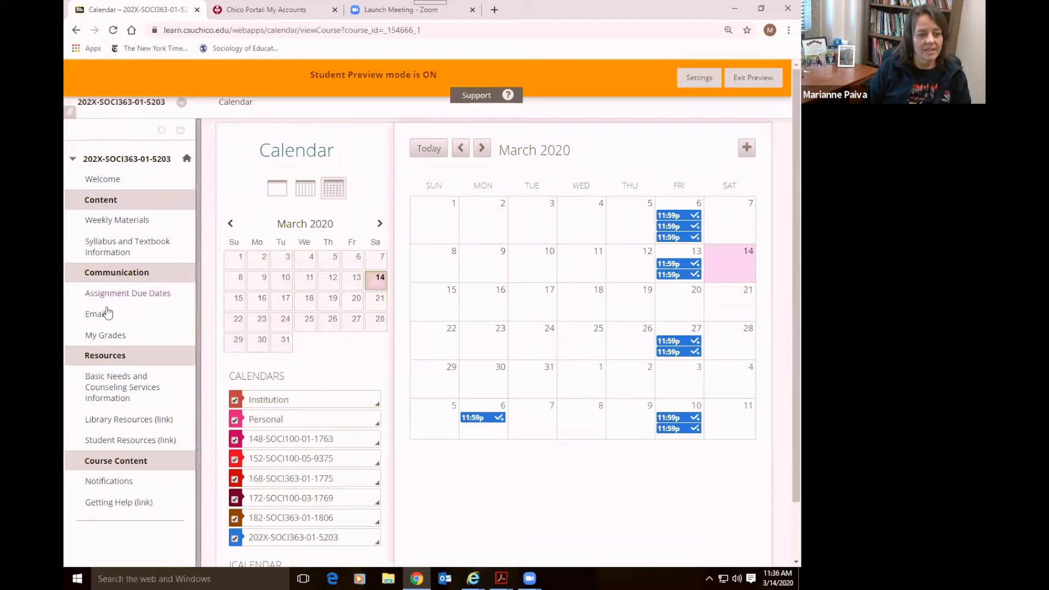
{"action": "left_click", "coordinate": [97, 187]}
{"action": "scroll", "coordinate": [114, 327], "scroll_direction": "down", "scroll_amount": 1}
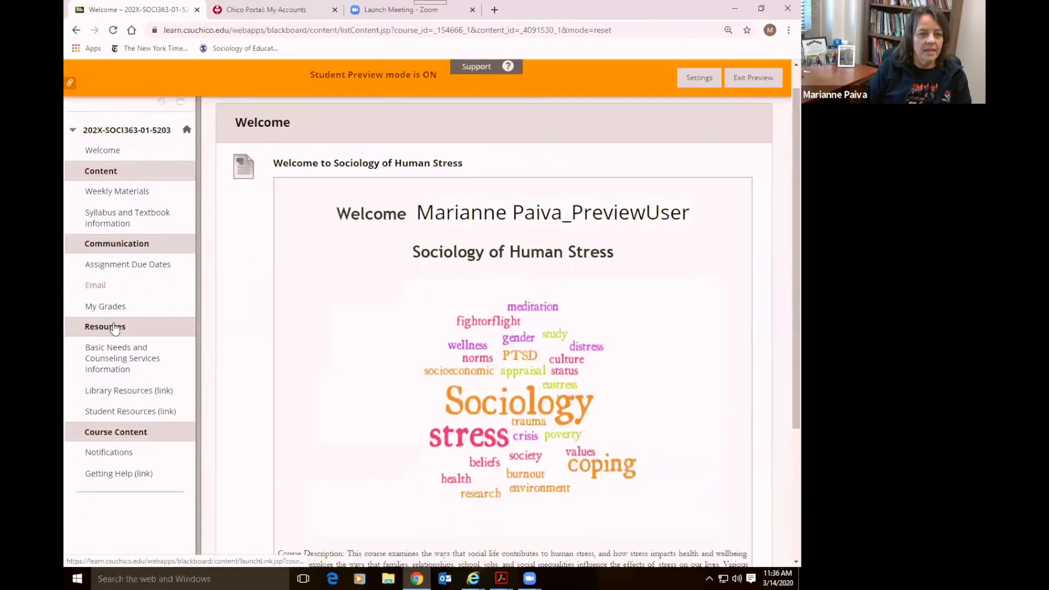
{"action": "scroll", "coordinate": [115, 328], "scroll_direction": "up", "scroll_amount": 1}
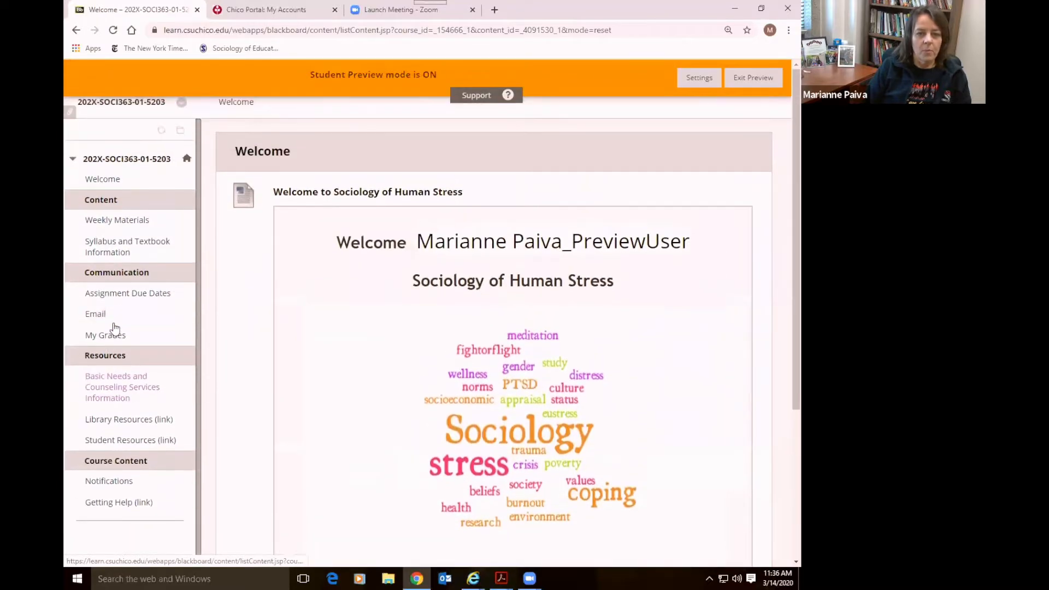
{"action": "left_click", "coordinate": [117, 225]}
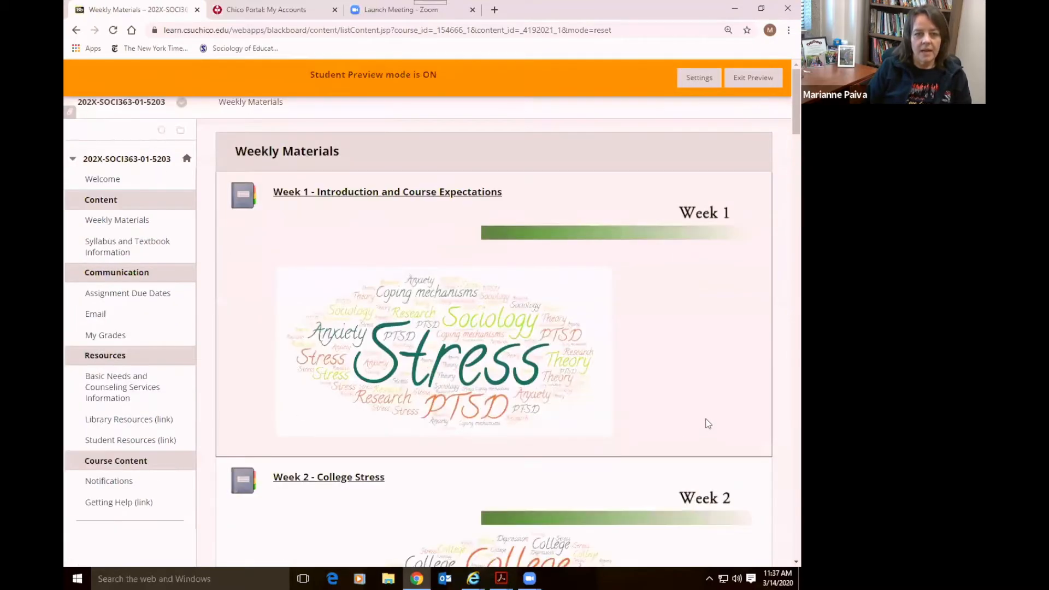
Scroll down through the weekly modules listed on Weekly Materials
{"action": "scroll", "coordinate": [708, 424], "scroll_direction": "down", "scroll_amount": 1}
{"action": "scroll", "coordinate": [708, 423], "scroll_direction": "down", "scroll_amount": 3}
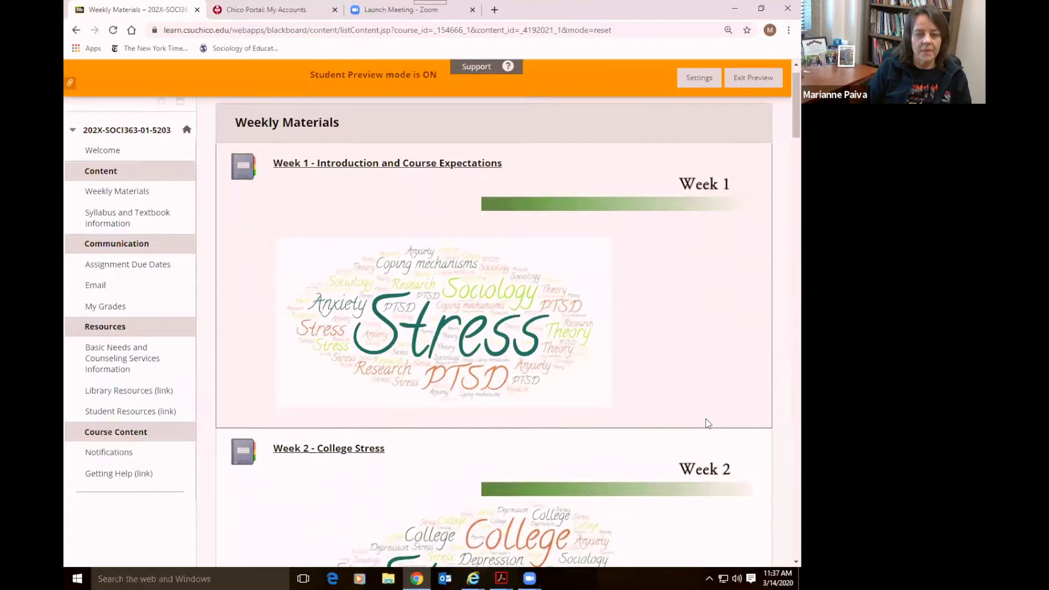
{"action": "scroll", "coordinate": [707, 424], "scroll_direction": "down", "scroll_amount": 5}
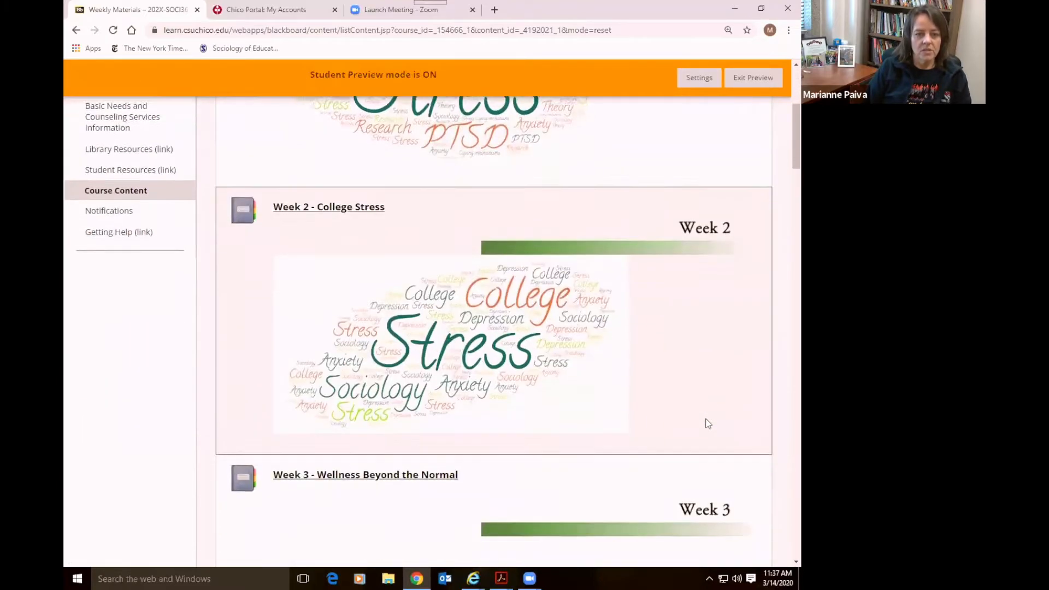
{"action": "scroll", "coordinate": [708, 424], "scroll_direction": "down", "scroll_amount": 6}
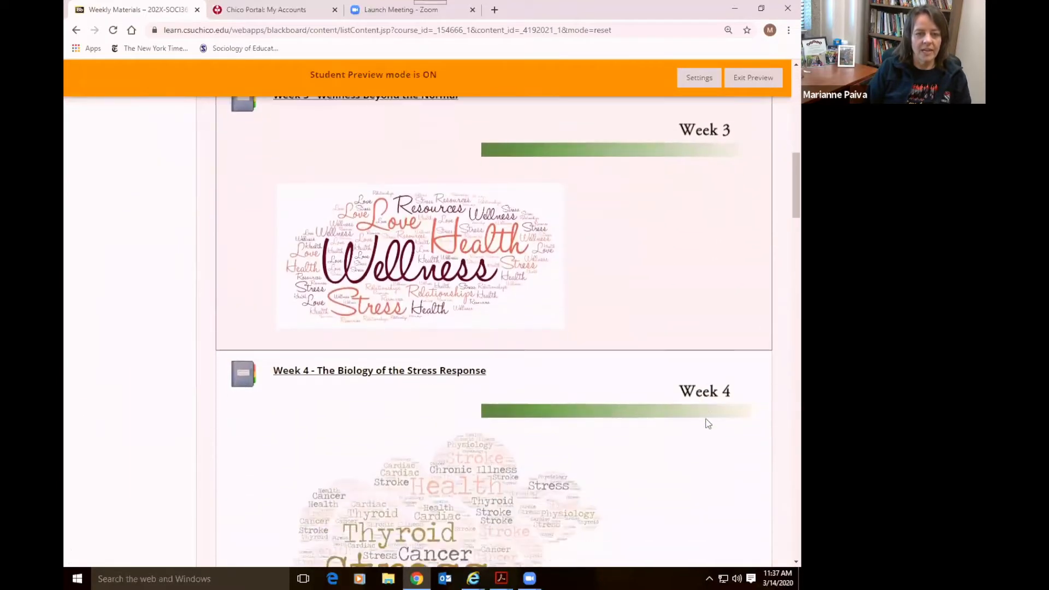
{"action": "scroll", "coordinate": [708, 424], "scroll_direction": "down", "scroll_amount": 5}
{"action": "scroll", "coordinate": [708, 423], "scroll_direction": "up", "scroll_amount": 2}
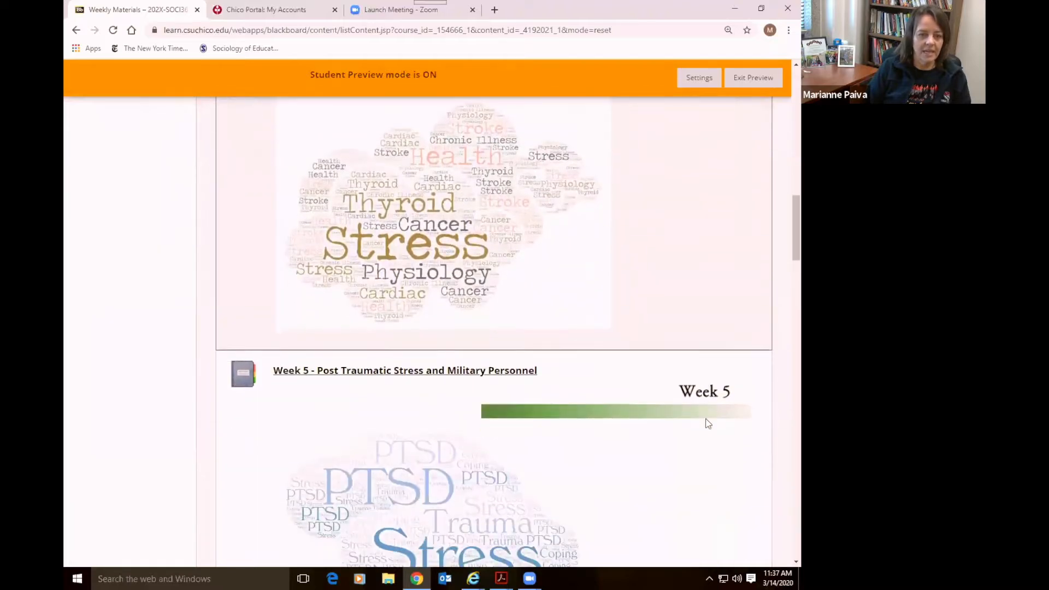
{"action": "scroll", "coordinate": [708, 424], "scroll_direction": "down", "scroll_amount": 3}
{"action": "scroll", "coordinate": [707, 424], "scroll_direction": "down", "scroll_amount": 4}
{"action": "scroll", "coordinate": [708, 423], "scroll_direction": "down", "scroll_amount": 6}
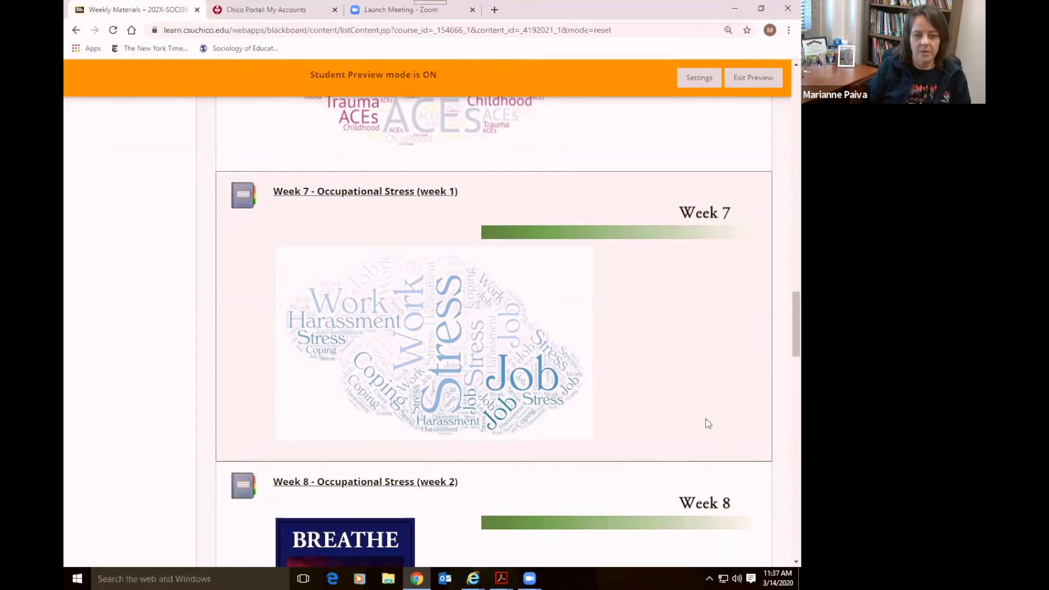
Open the Week 1 - Introduction and Course Expectations module at its Learning Outcomes page
{"action": "scroll", "coordinate": [707, 424], "scroll_direction": "up", "scroll_amount": 1}
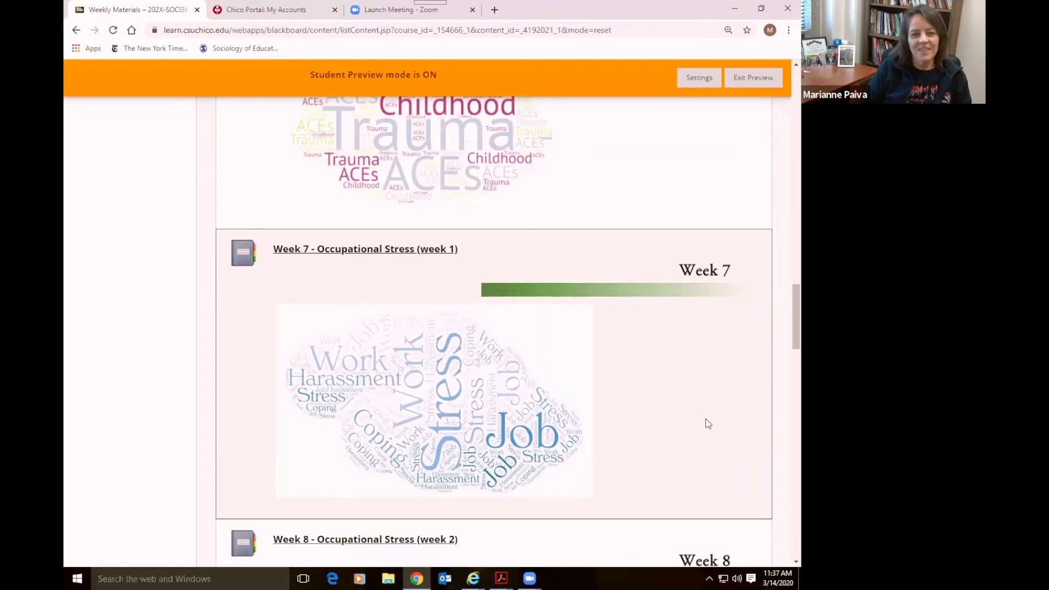
{"action": "scroll", "coordinate": [708, 423], "scroll_direction": "up", "scroll_amount": 8}
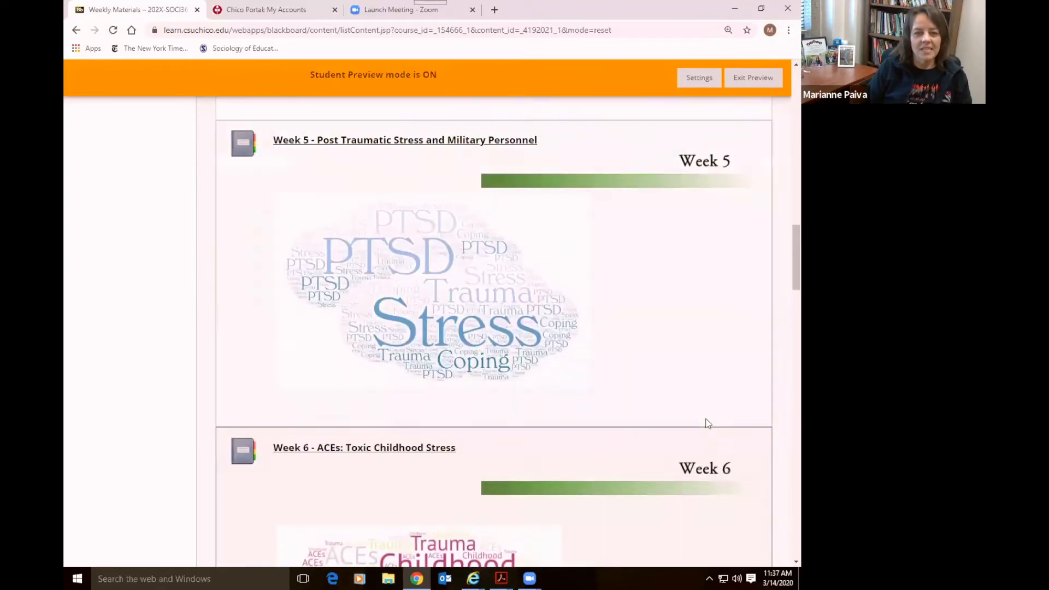
{"action": "scroll", "coordinate": [708, 424], "scroll_direction": "up", "scroll_amount": 12}
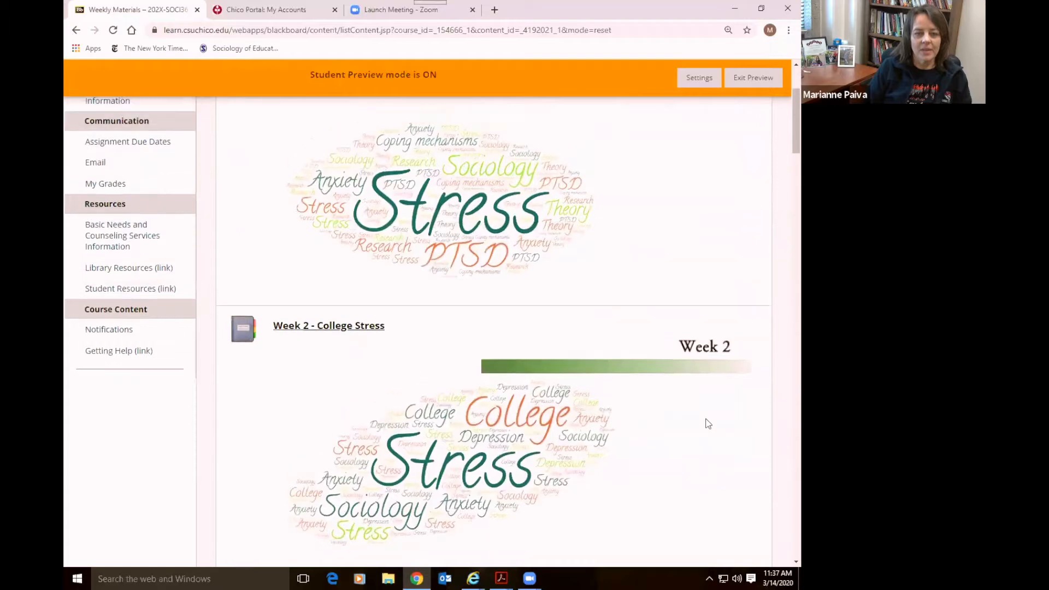
{"action": "scroll", "coordinate": [708, 423], "scroll_direction": "up", "scroll_amount": 3}
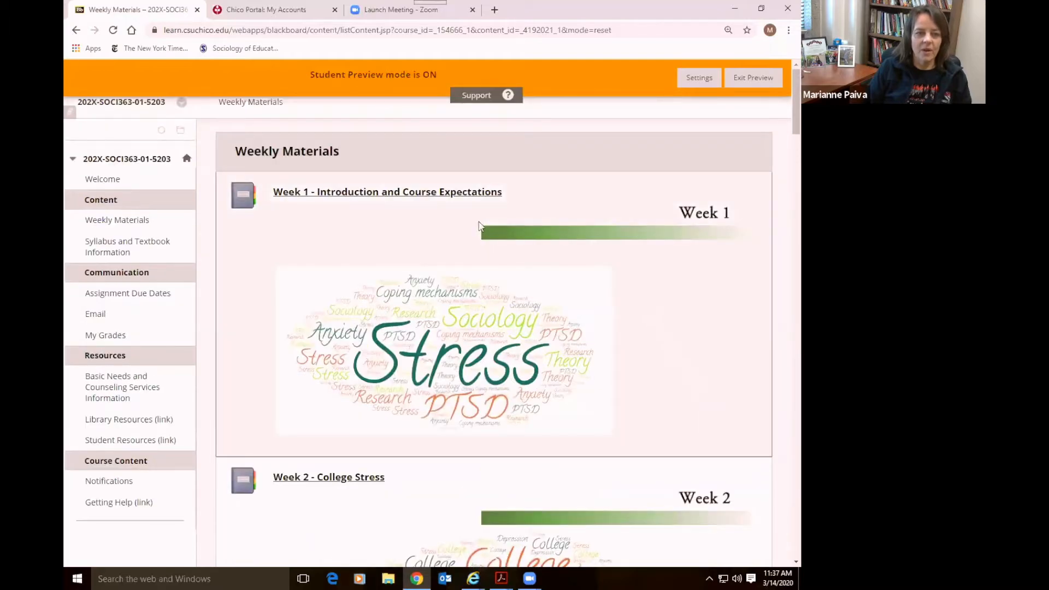
{"action": "left_click", "coordinate": [378, 196]}
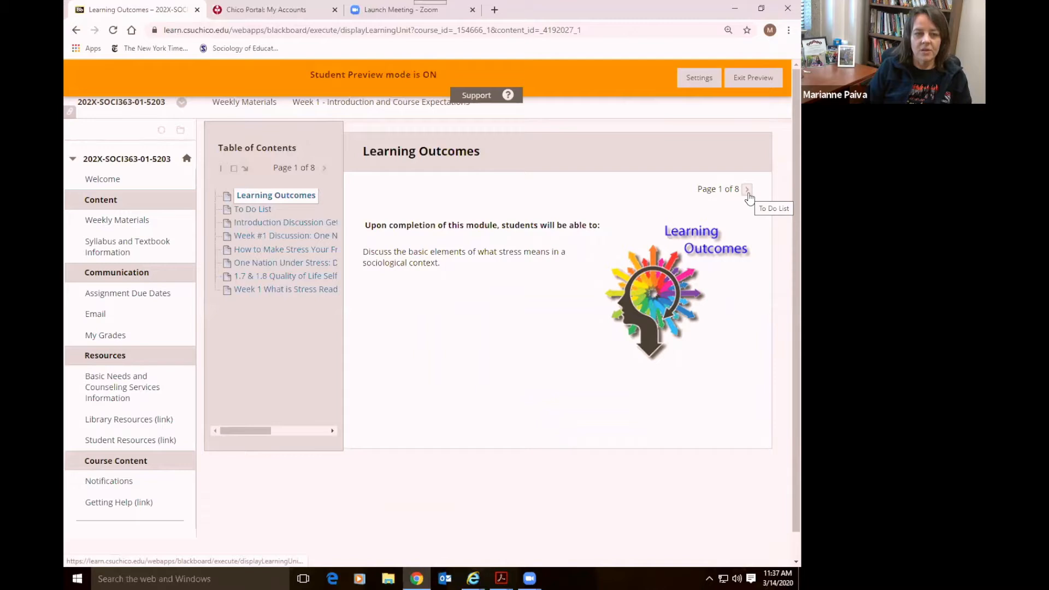
Go to the Week 1 To Do List, page 2 of 8
{"action": "left_click", "coordinate": [254, 210]}
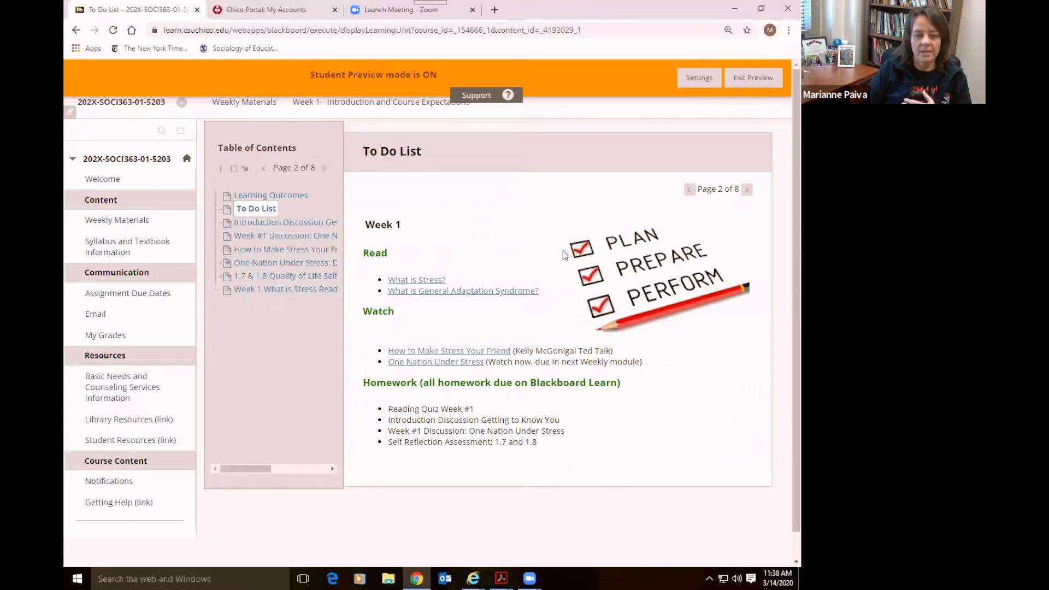
Open the What is Stress? stress.org article in a new tab, then return to the Week 1 To Do List
{"action": "left_click", "coordinate": [405, 281]}
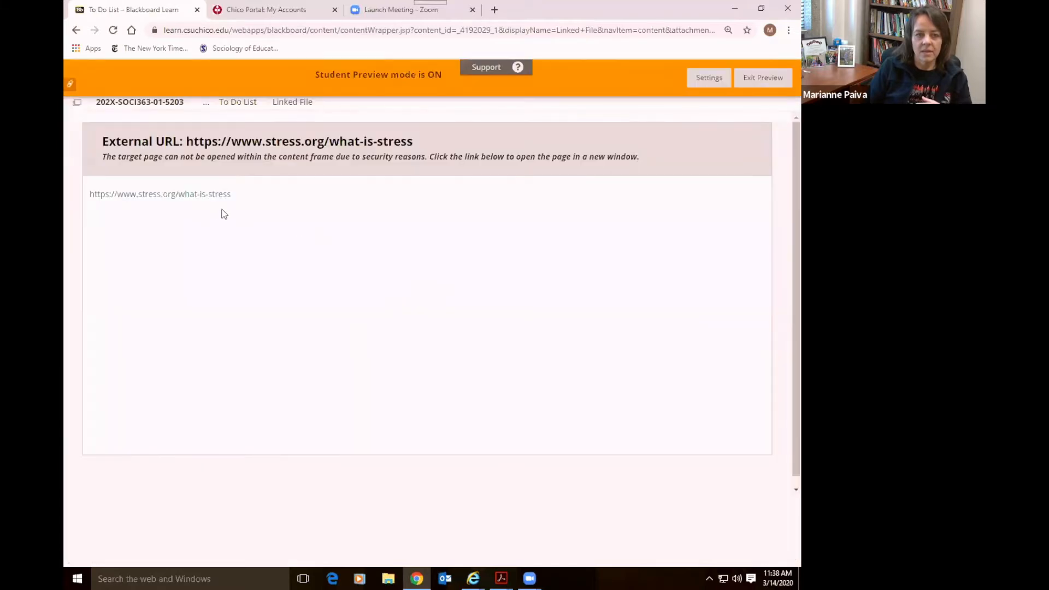
{"action": "left_click", "coordinate": [209, 196]}
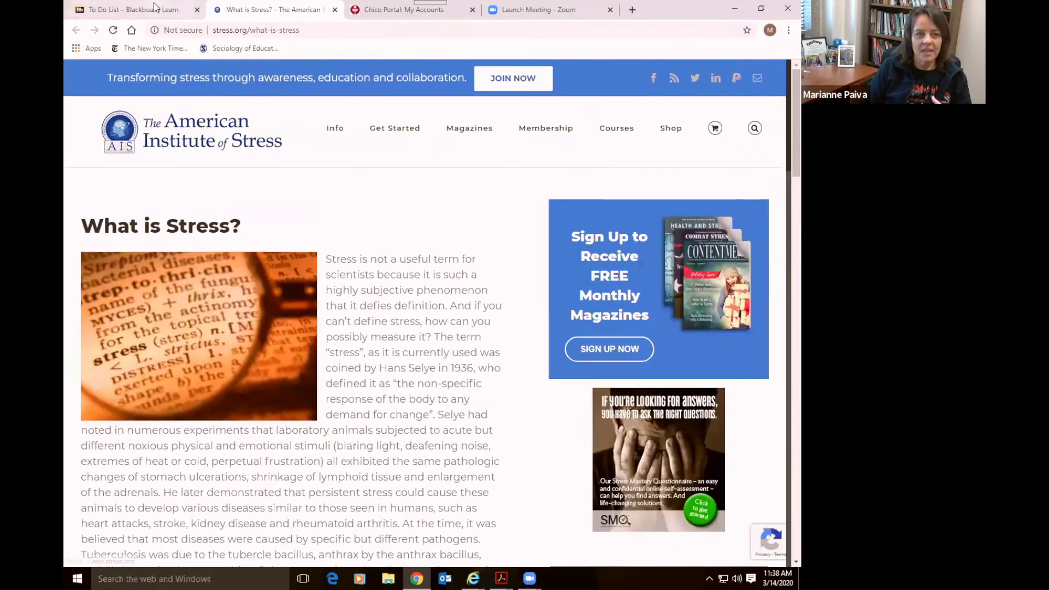
{"action": "left_click", "coordinate": [155, 8]}
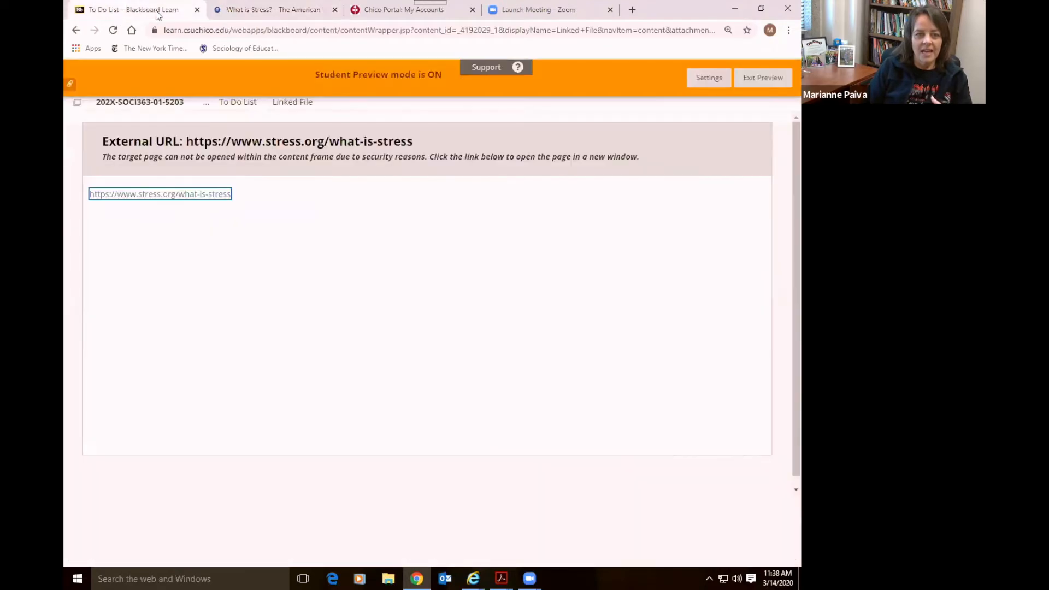
{"action": "left_click", "coordinate": [78, 30]}
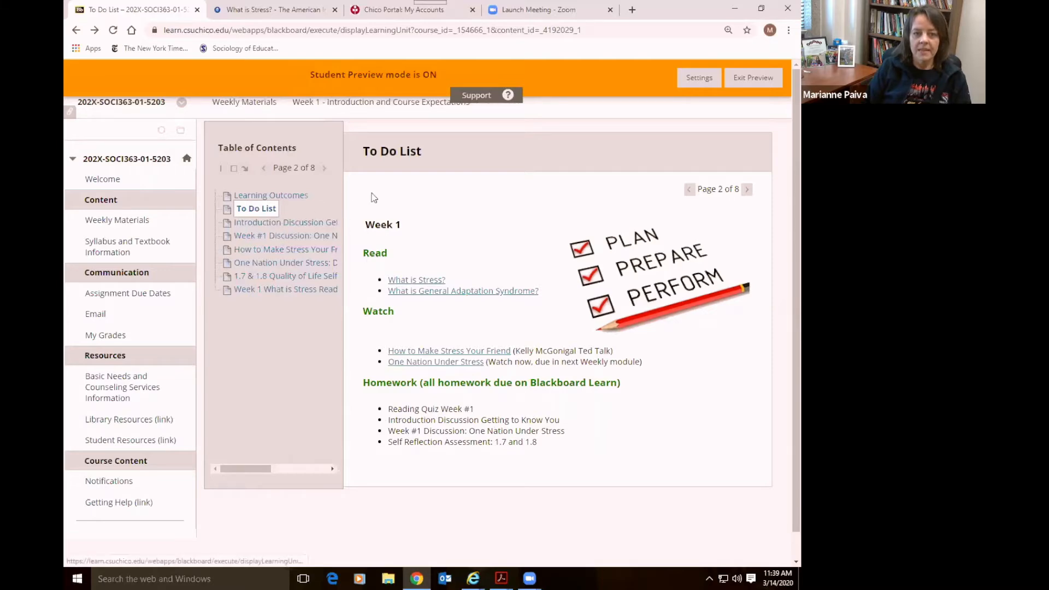
{"action": "left_click", "coordinate": [746, 189]}
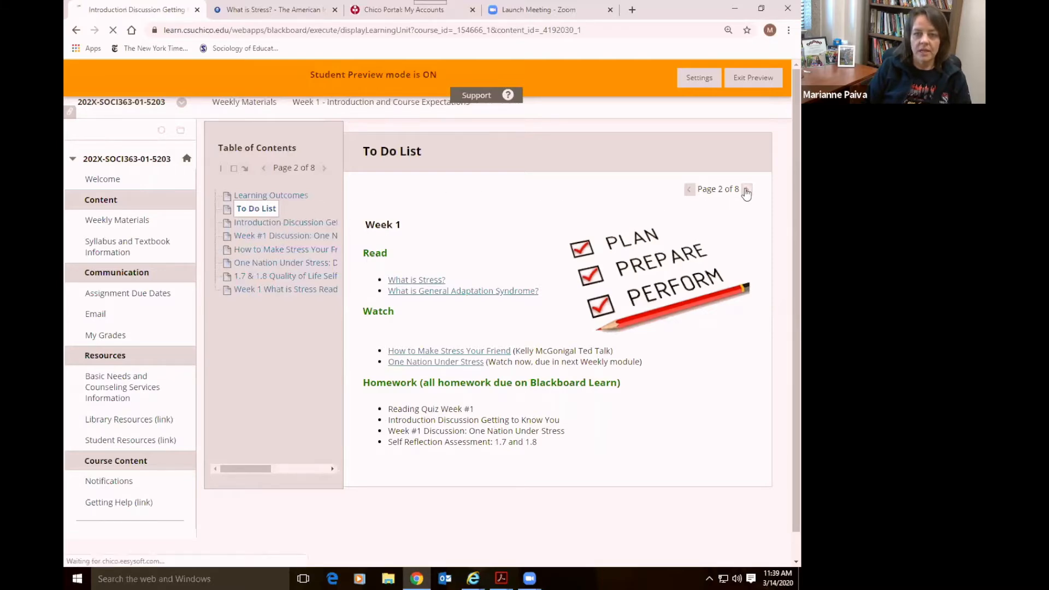
Move past the Week #1 Discussion to How to Make Stress Your Friend, launching its TED talk
{"action": "scroll", "coordinate": [720, 255], "scroll_direction": "down", "scroll_amount": 3}
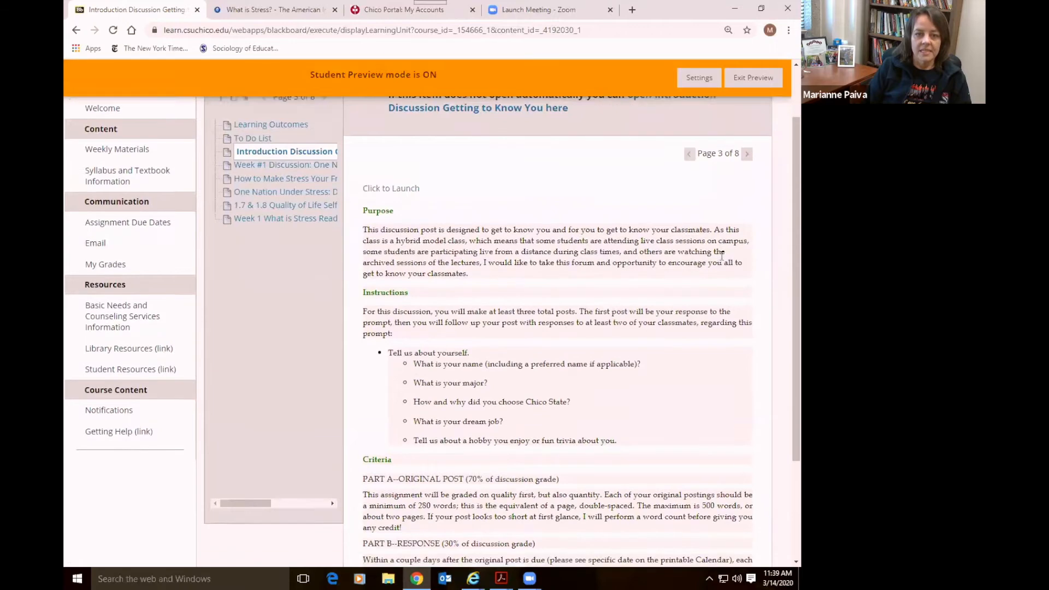
{"action": "scroll", "coordinate": [721, 257], "scroll_direction": "up", "scroll_amount": 3}
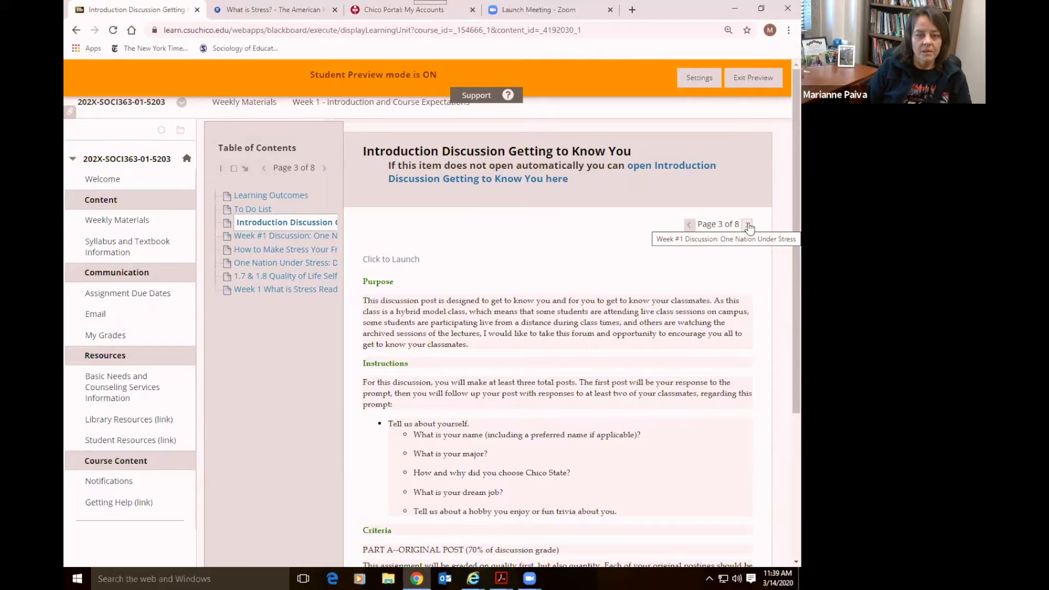
{"action": "left_click", "coordinate": [748, 225]}
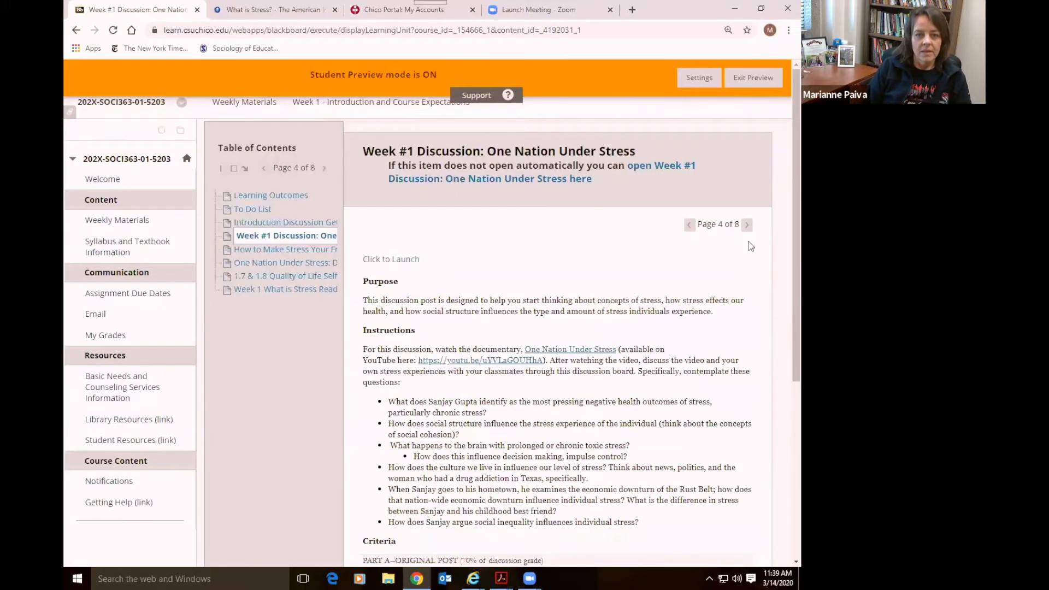
{"action": "scroll", "coordinate": [758, 292], "scroll_direction": "down", "scroll_amount": 5}
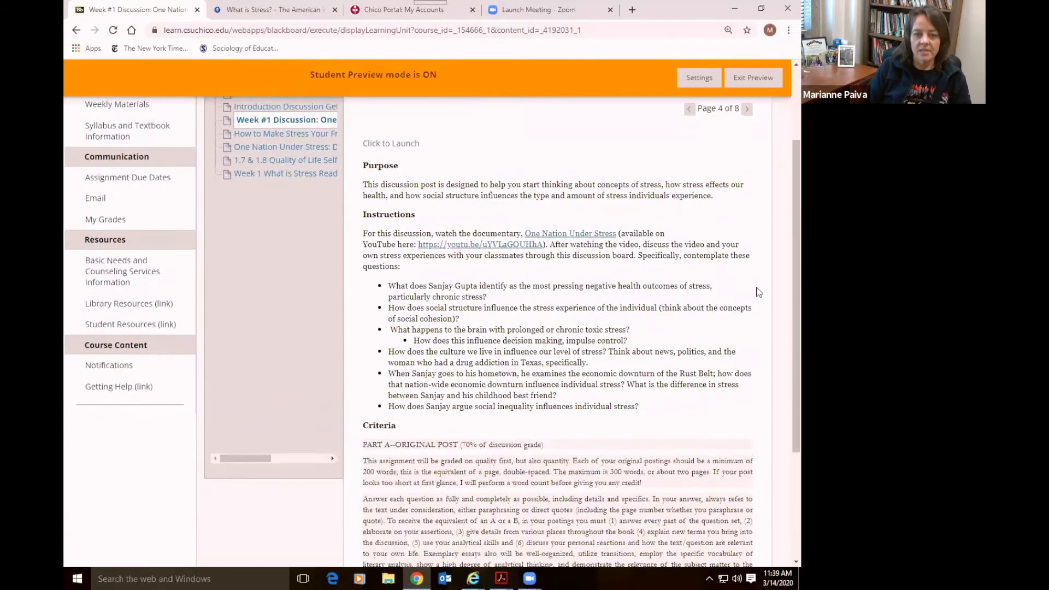
{"action": "scroll", "coordinate": [758, 292], "scroll_direction": "up", "scroll_amount": 5}
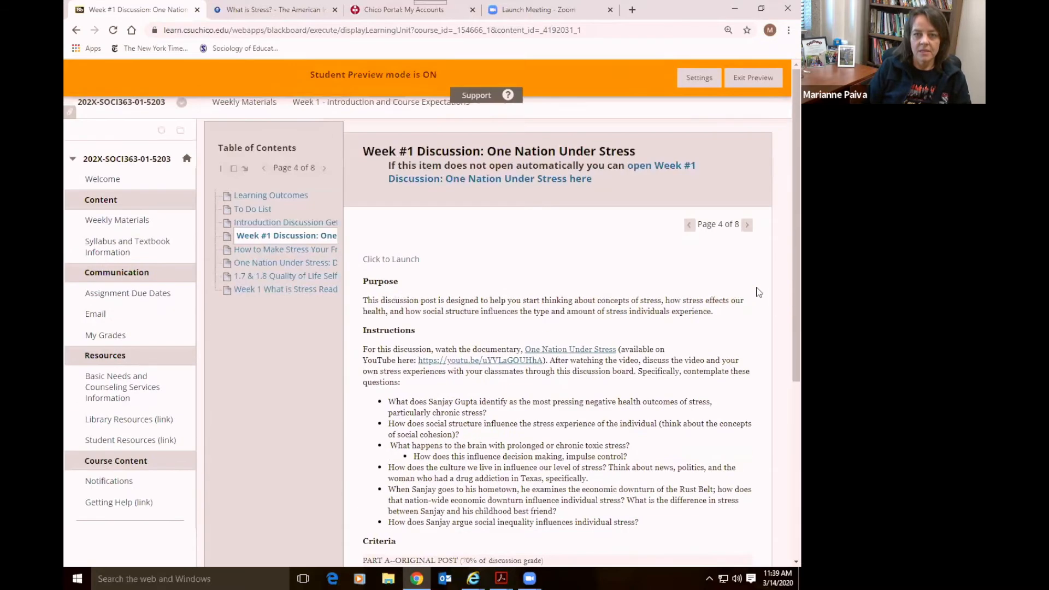
{"action": "left_click", "coordinate": [747, 225]}
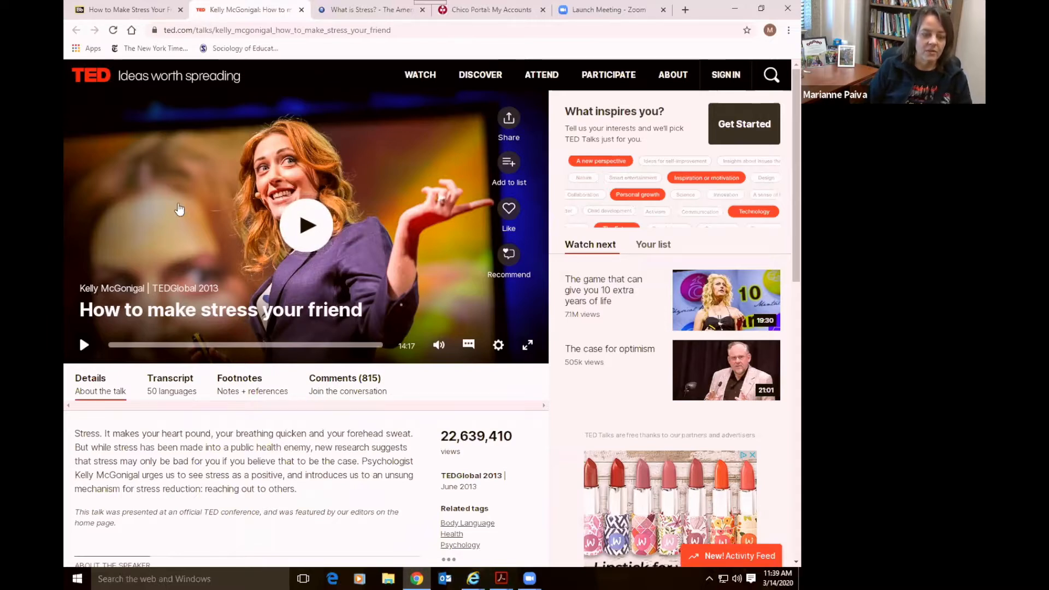
Step through the One Nation Under Stress video and Quality of Life assessment pages
{"action": "left_click", "coordinate": [146, 10]}
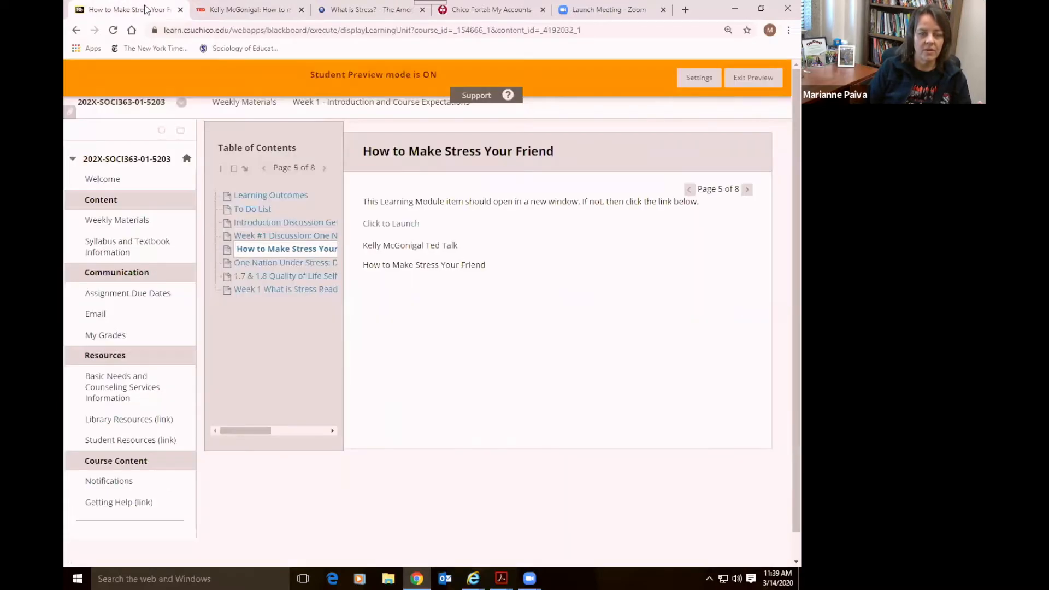
{"action": "left_click", "coordinate": [744, 192]}
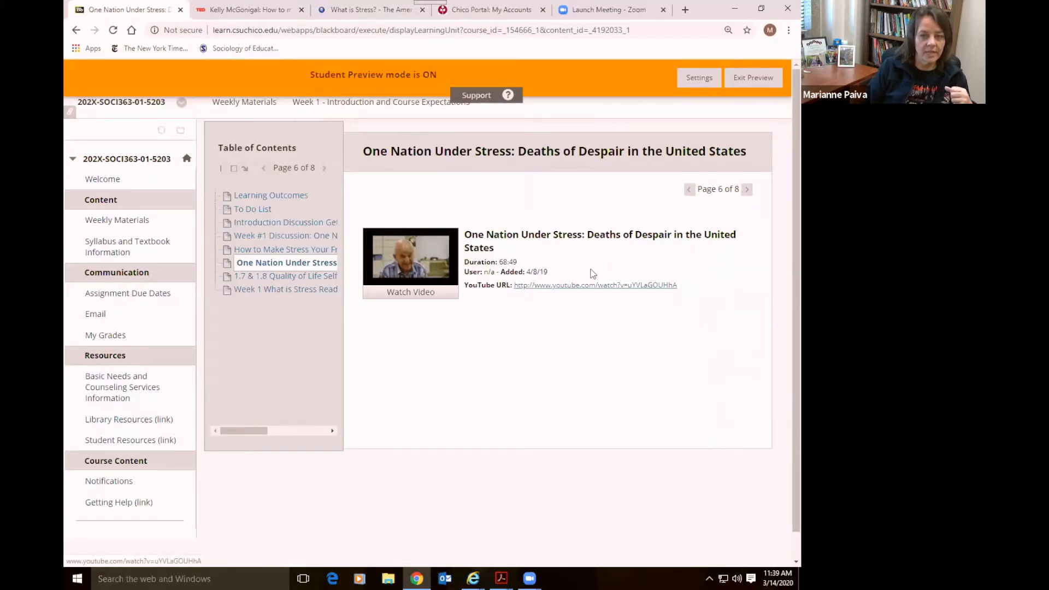
{"action": "left_click", "coordinate": [748, 188]}
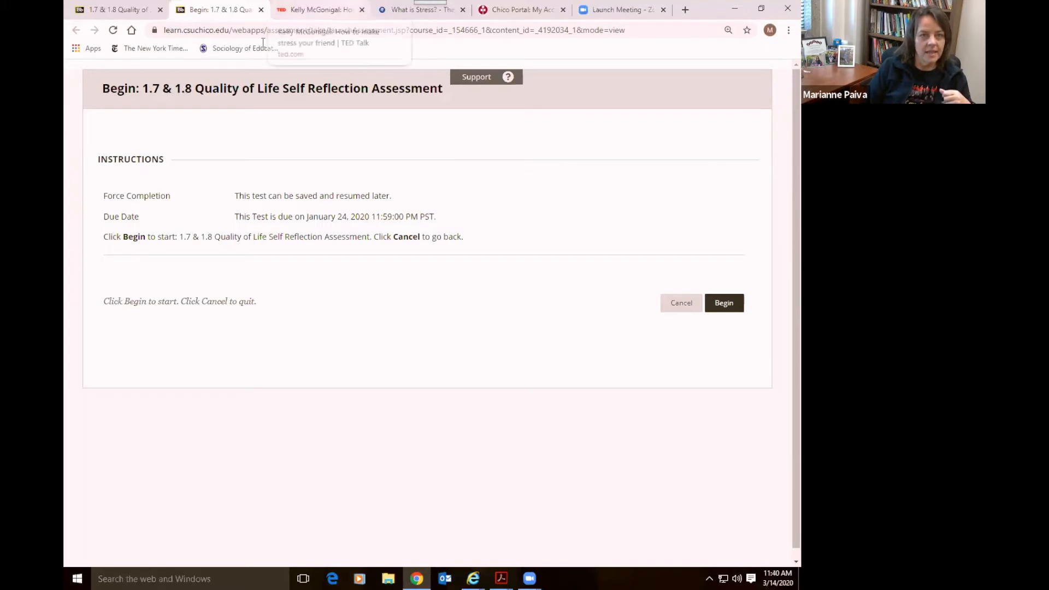
{"action": "left_click", "coordinate": [316, 9]}
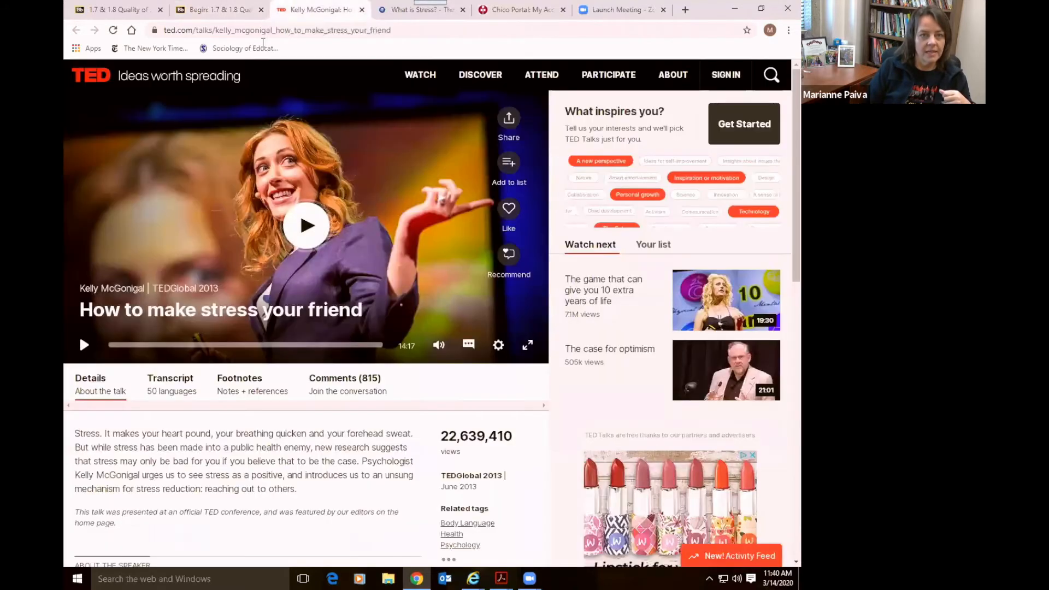
{"action": "left_click", "coordinate": [219, 10]}
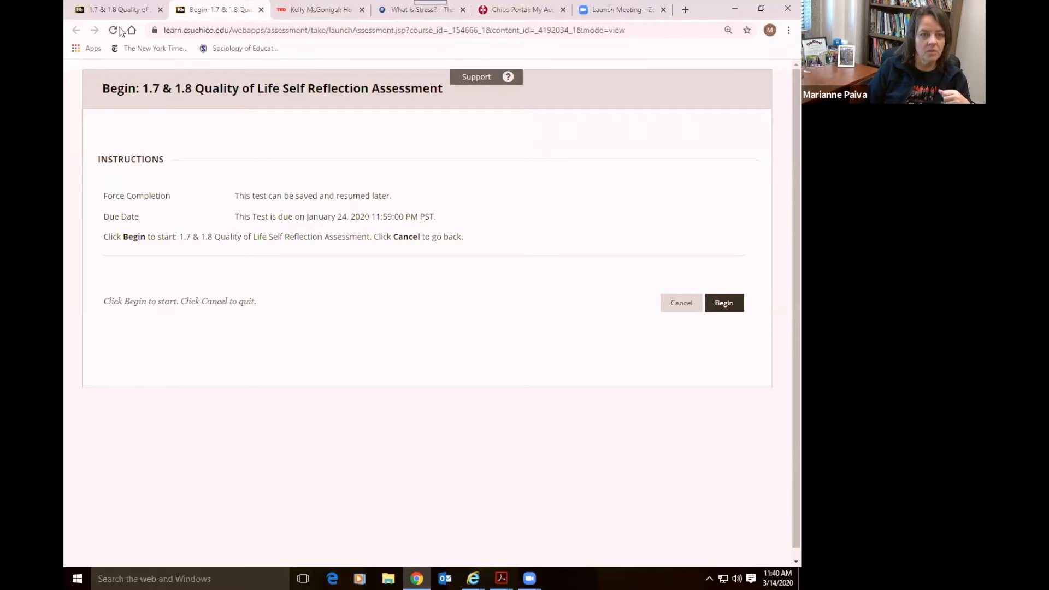
{"action": "left_click", "coordinate": [121, 10]}
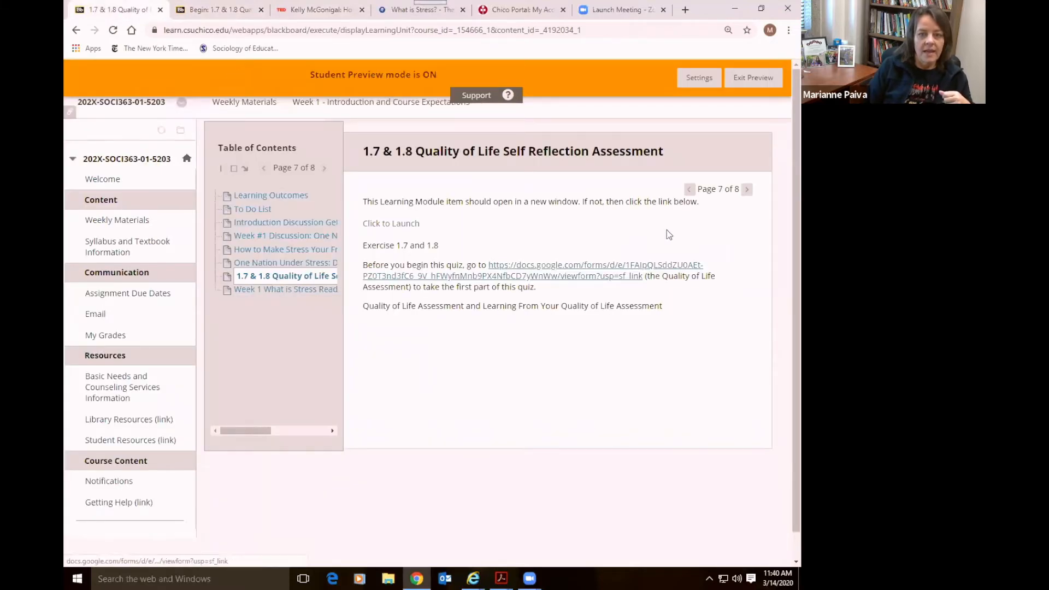
Cancel the Week 1 reading quiz start, revisit Learning Outcomes, and return to Weekly Materials
{"action": "left_click", "coordinate": [745, 191]}
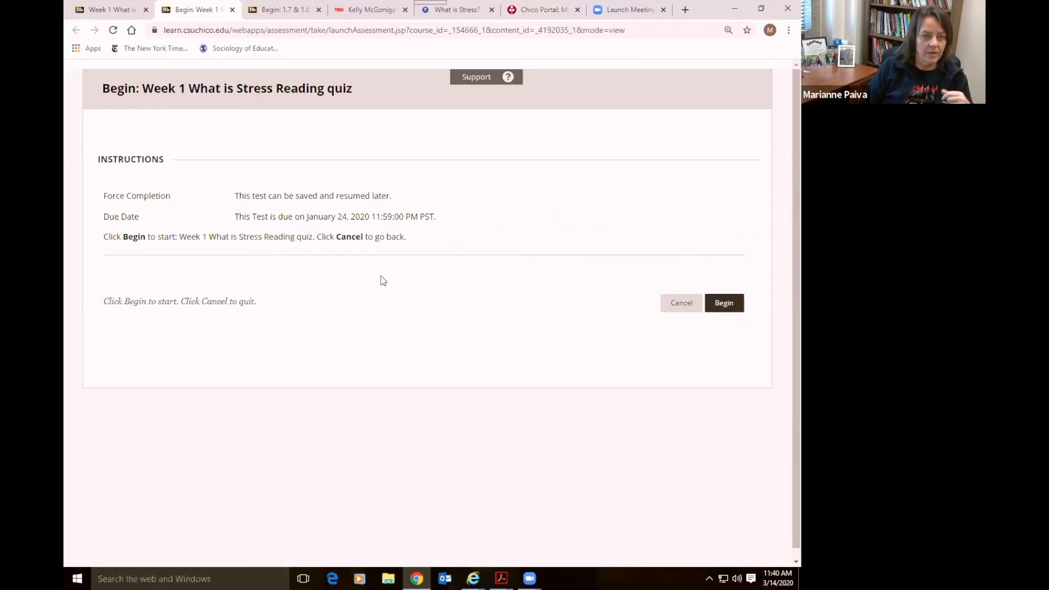
{"action": "left_click", "coordinate": [677, 303]}
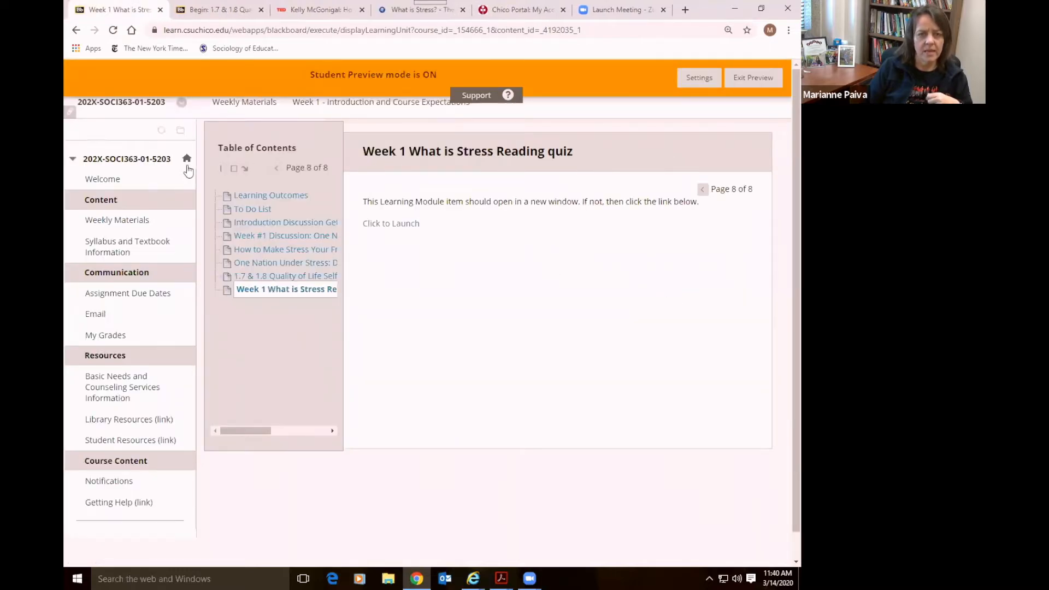
{"action": "left_click", "coordinate": [252, 196]}
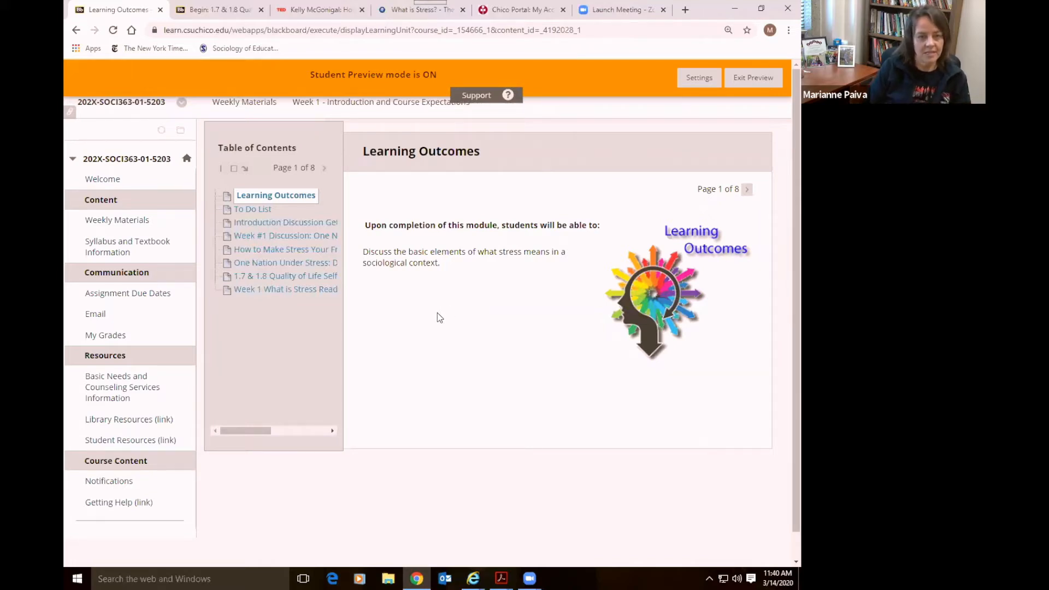
{"action": "left_click", "coordinate": [141, 221]}
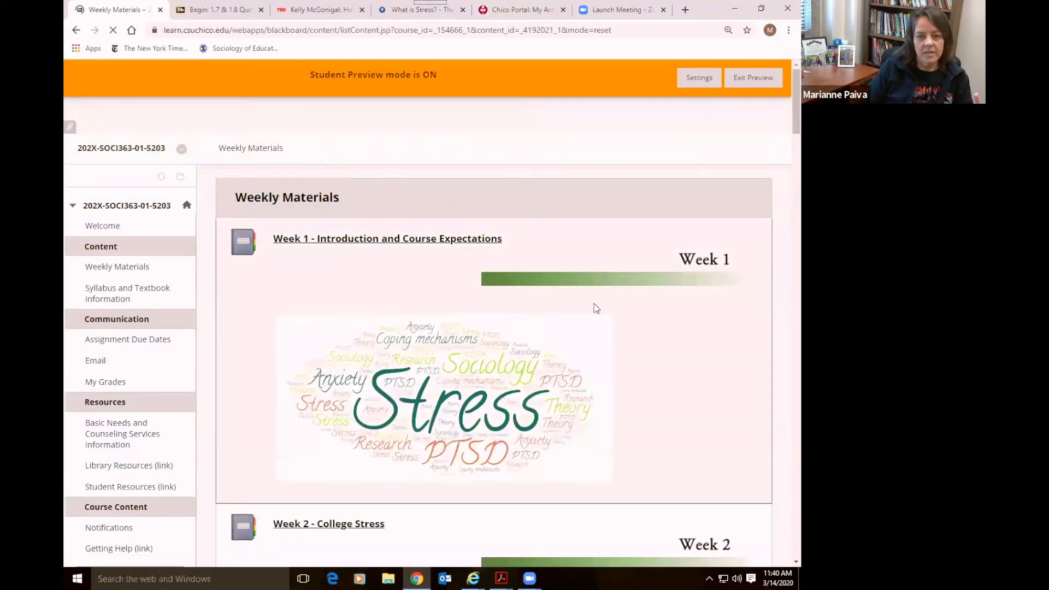
Close the assessment start page, TED talk and What is Stress? browser tabs
{"action": "scroll", "coordinate": [679, 309], "scroll_direction": "down", "scroll_amount": 1}
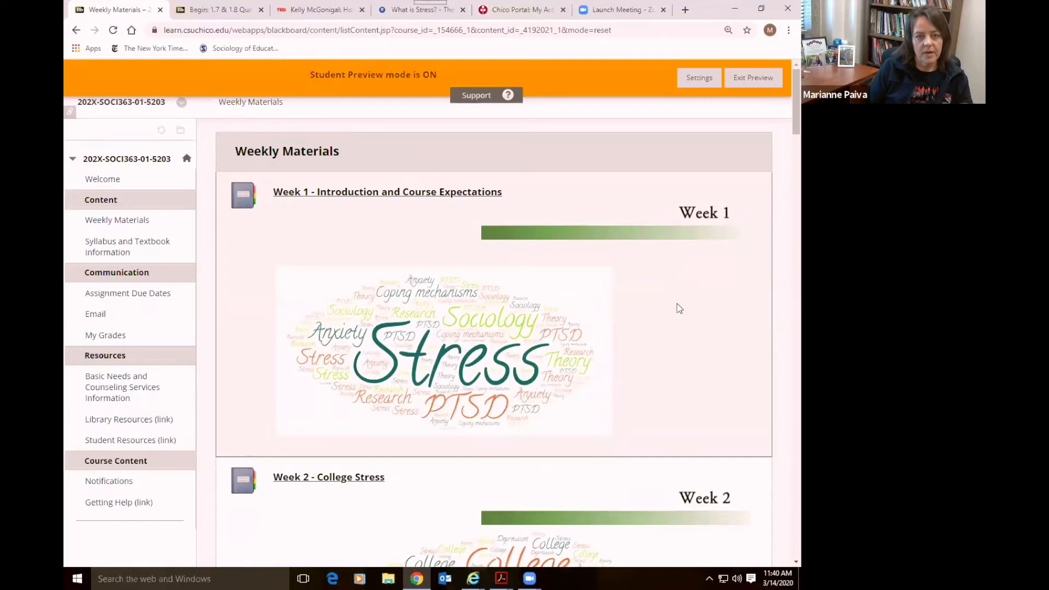
{"action": "scroll", "coordinate": [679, 308], "scroll_direction": "down", "scroll_amount": 5}
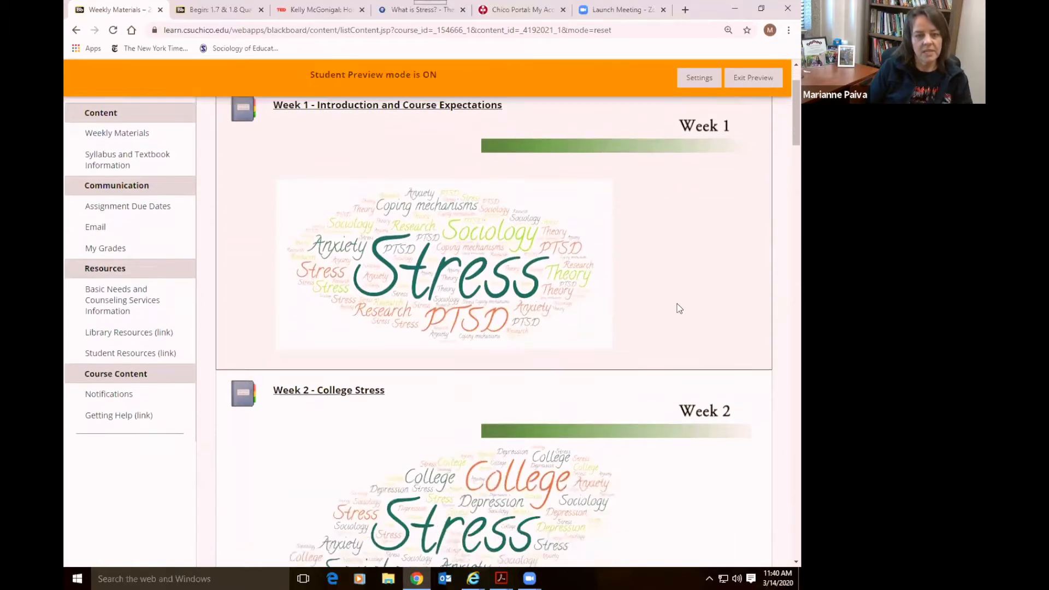
{"action": "scroll", "coordinate": [679, 309], "scroll_direction": "down", "scroll_amount": 2}
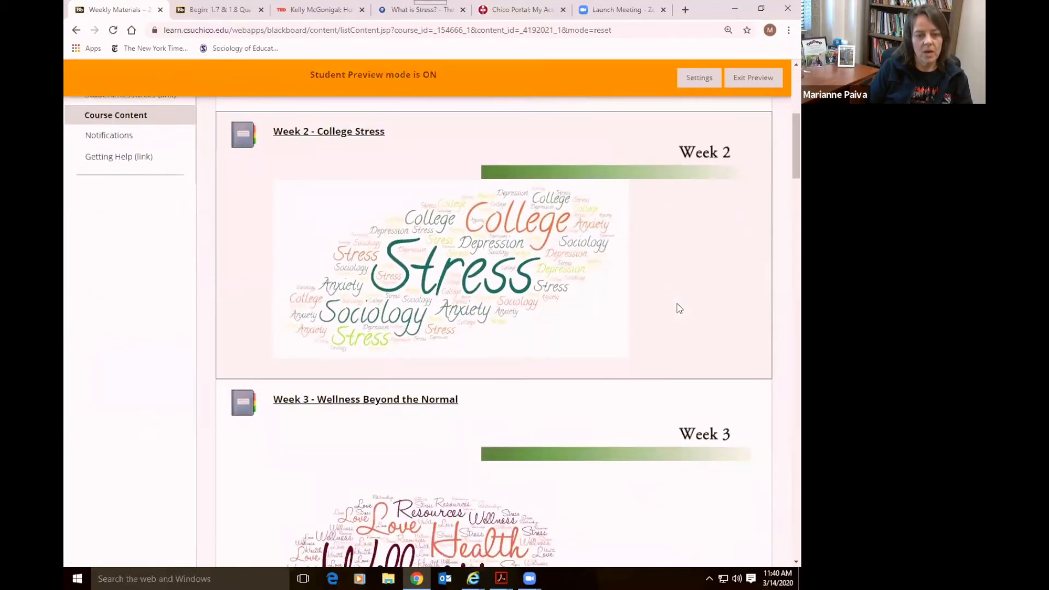
{"action": "scroll", "coordinate": [679, 308], "scroll_direction": "down", "scroll_amount": 2}
{"action": "scroll", "coordinate": [679, 309], "scroll_direction": "up", "scroll_amount": 8}
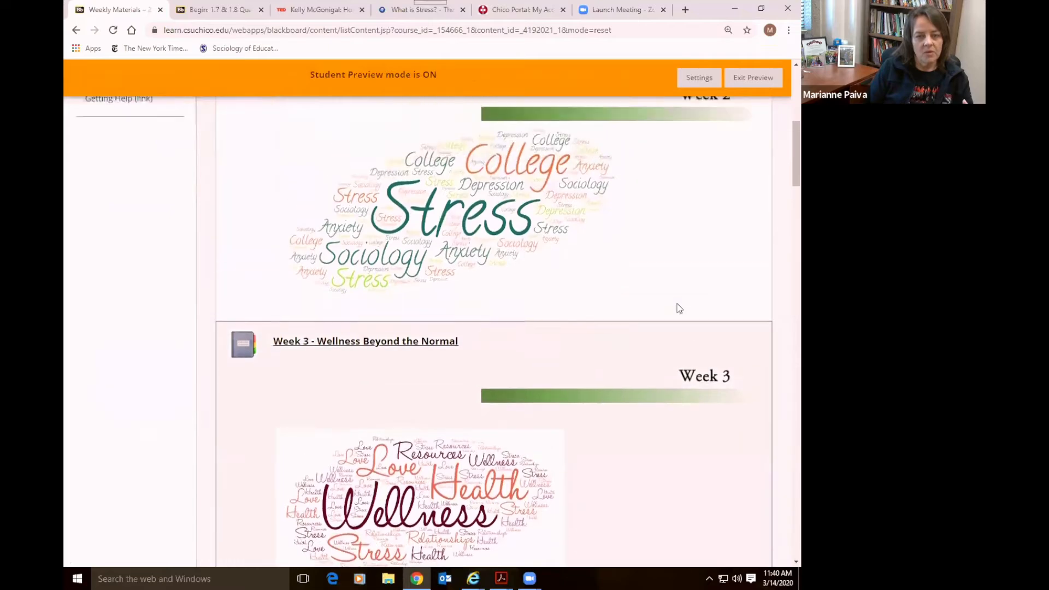
{"action": "scroll", "coordinate": [678, 308], "scroll_direction": "up", "scroll_amount": 2}
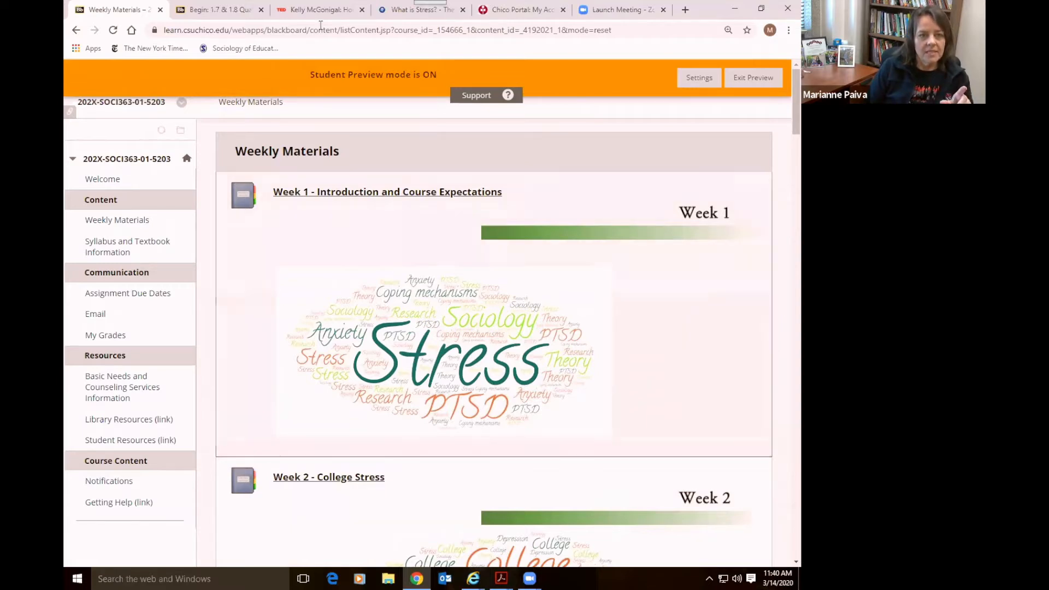
{"action": "left_click", "coordinate": [261, 10]}
{"action": "left_click", "coordinate": [261, 9]}
{"action": "left_click", "coordinate": [261, 9]}
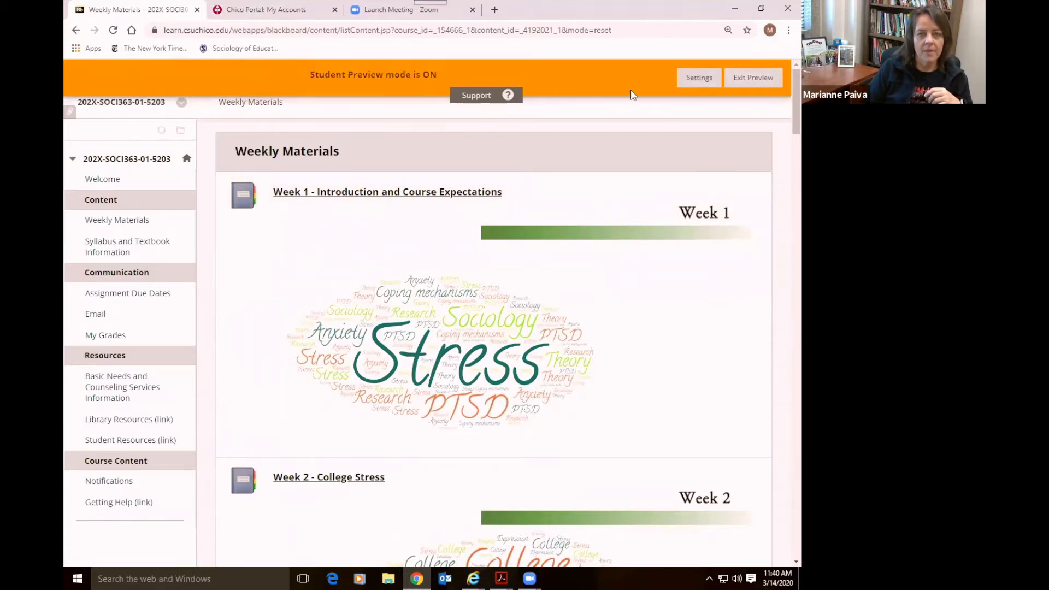
{"action": "left_click", "coordinate": [752, 77]}
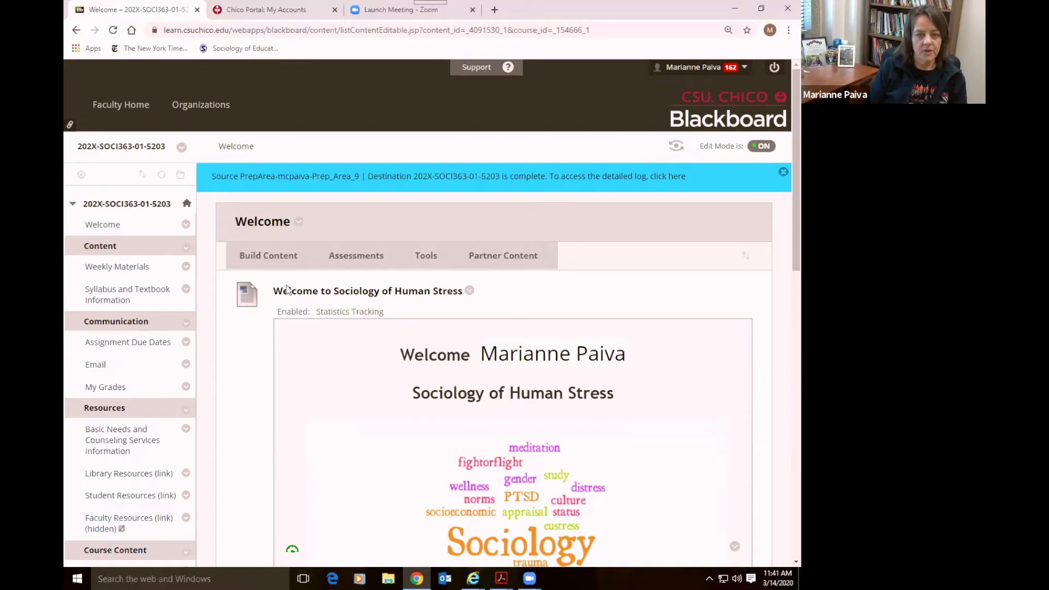
{"action": "left_click", "coordinate": [123, 268]}
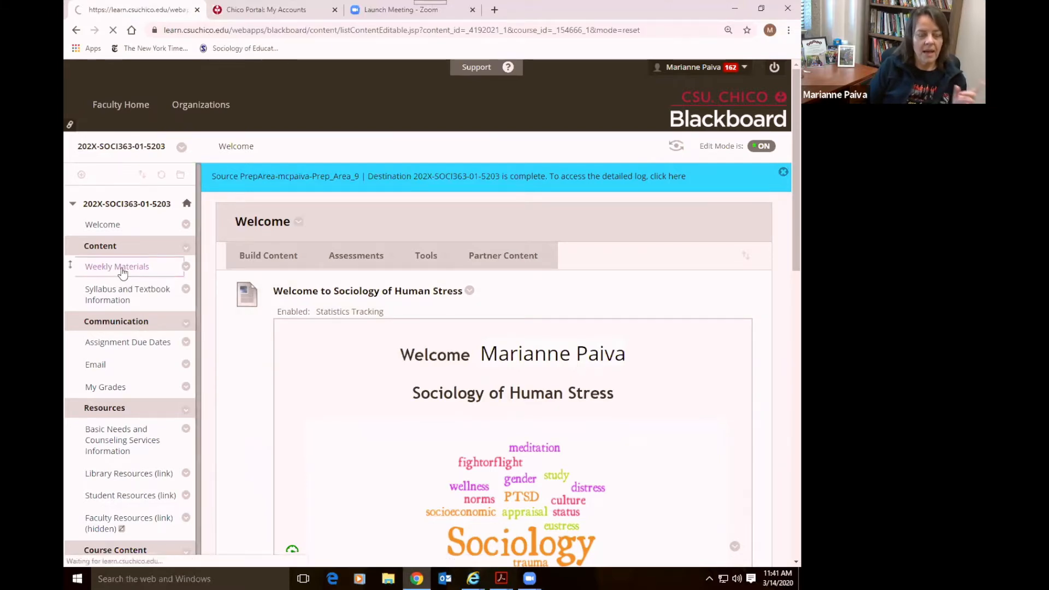
{"action": "scroll", "coordinate": [653, 443], "scroll_direction": "down", "scroll_amount": 1}
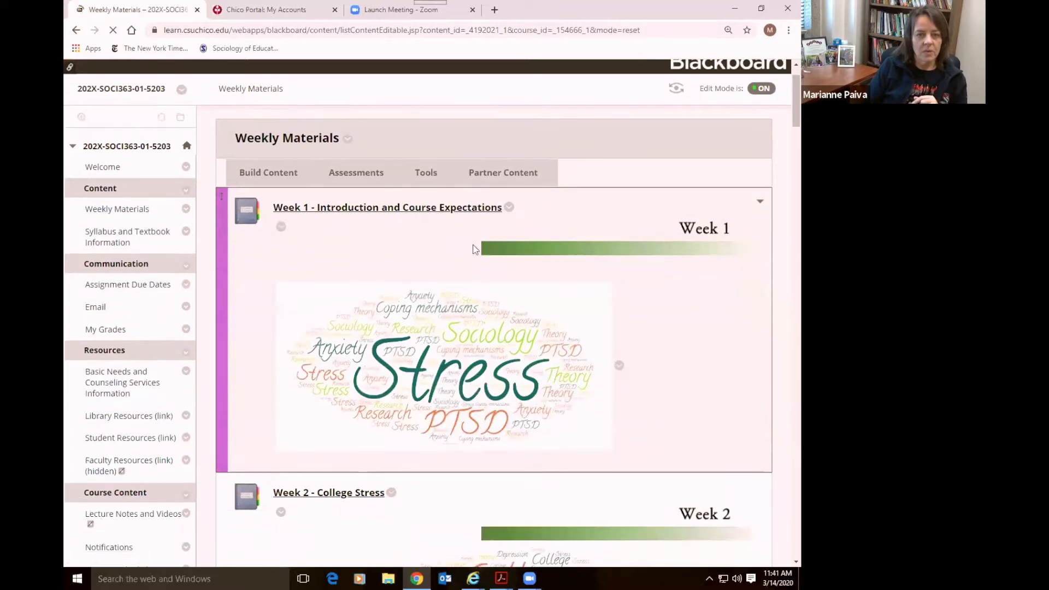
{"action": "left_click", "coordinate": [393, 209]}
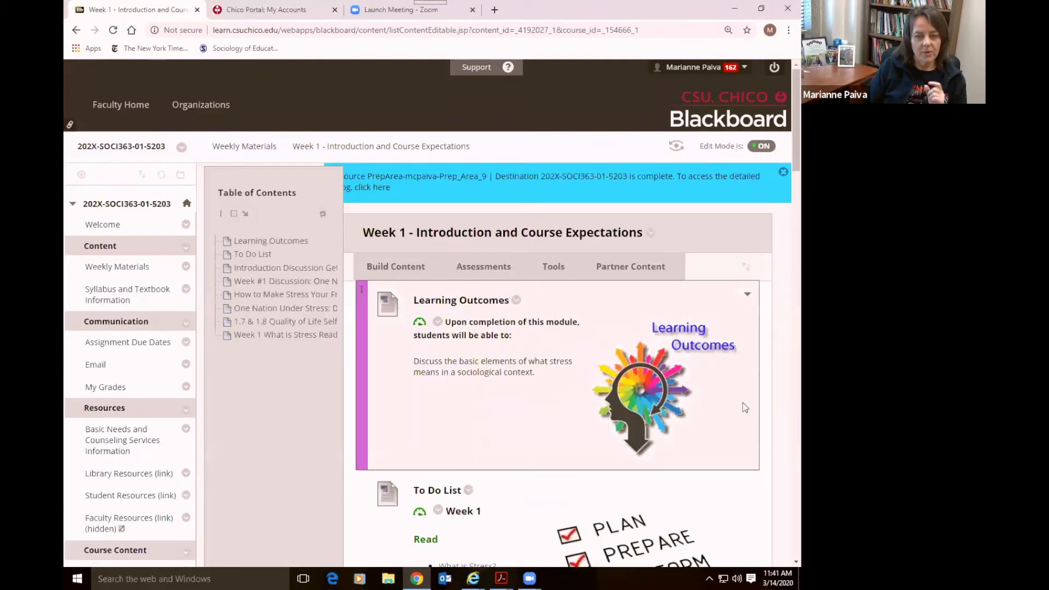
{"action": "scroll", "coordinate": [744, 407], "scroll_direction": "down", "scroll_amount": 5}
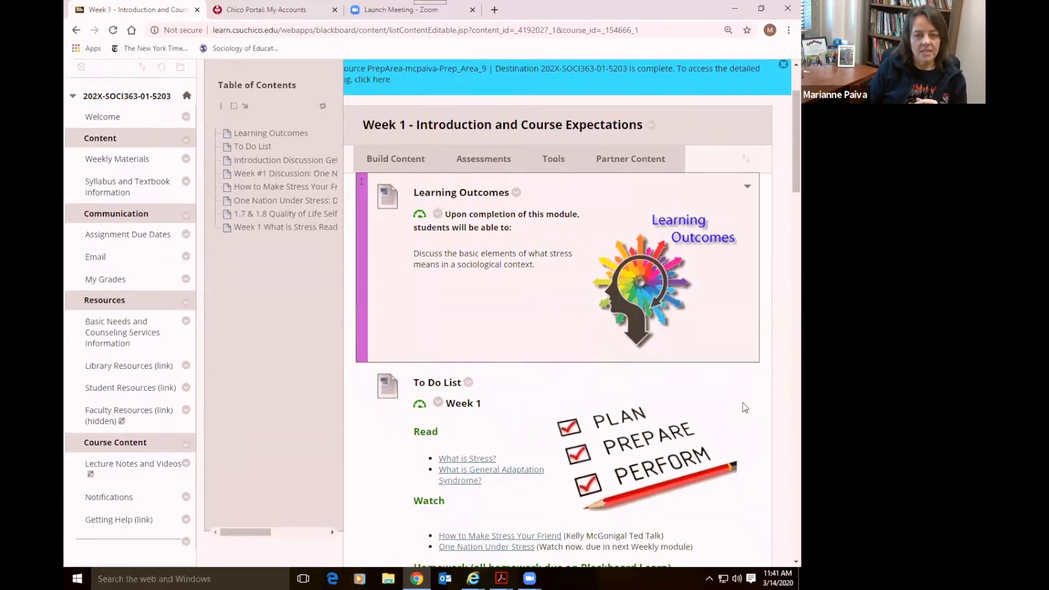
{"action": "scroll", "coordinate": [744, 408], "scroll_direction": "down", "scroll_amount": 7}
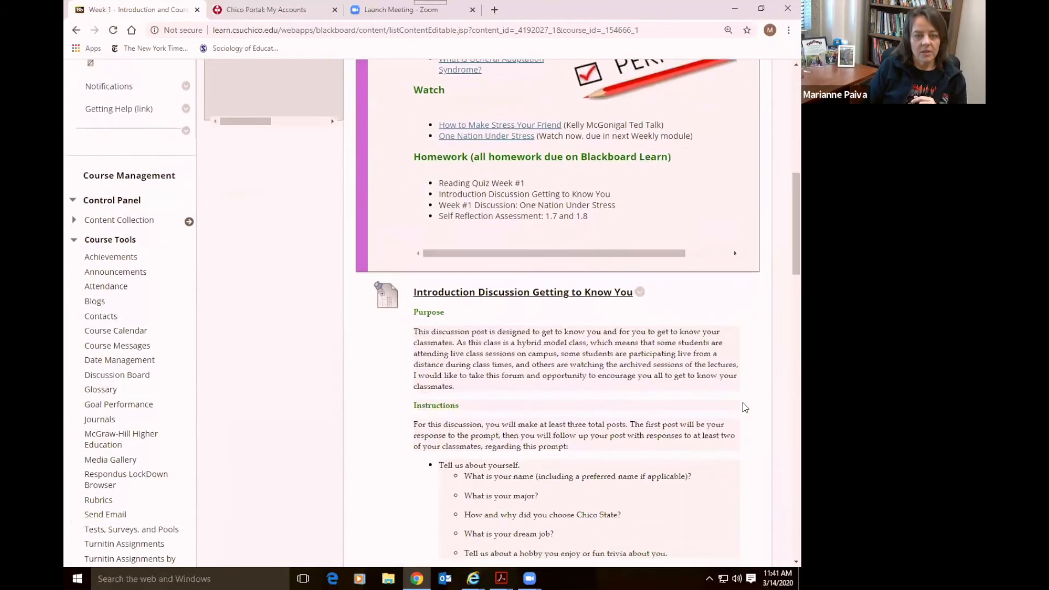
{"action": "scroll", "coordinate": [744, 407], "scroll_direction": "down", "scroll_amount": 15}
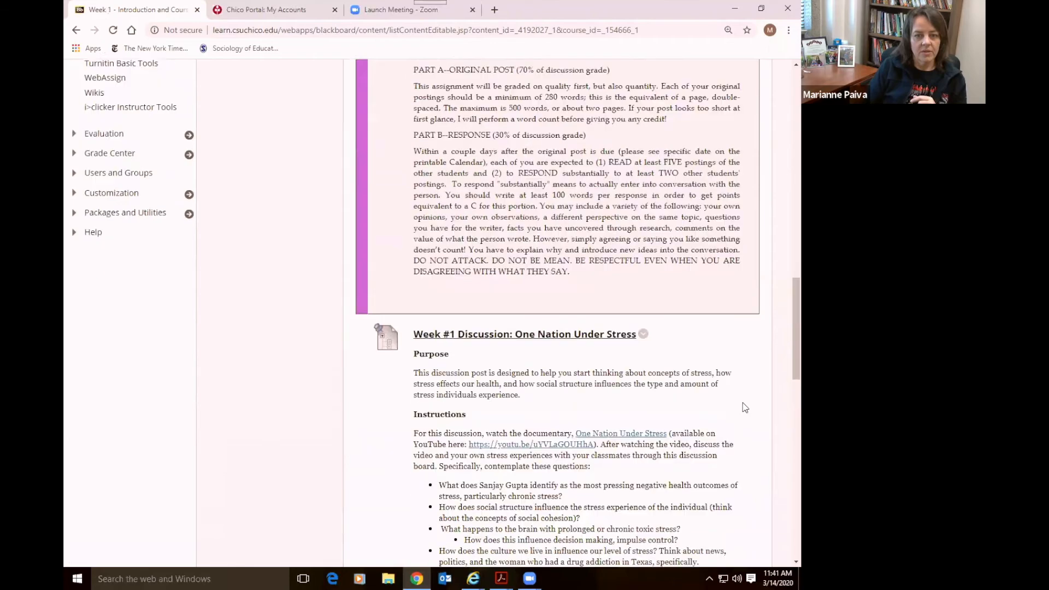
{"action": "scroll", "coordinate": [744, 408], "scroll_direction": "down", "scroll_amount": 7}
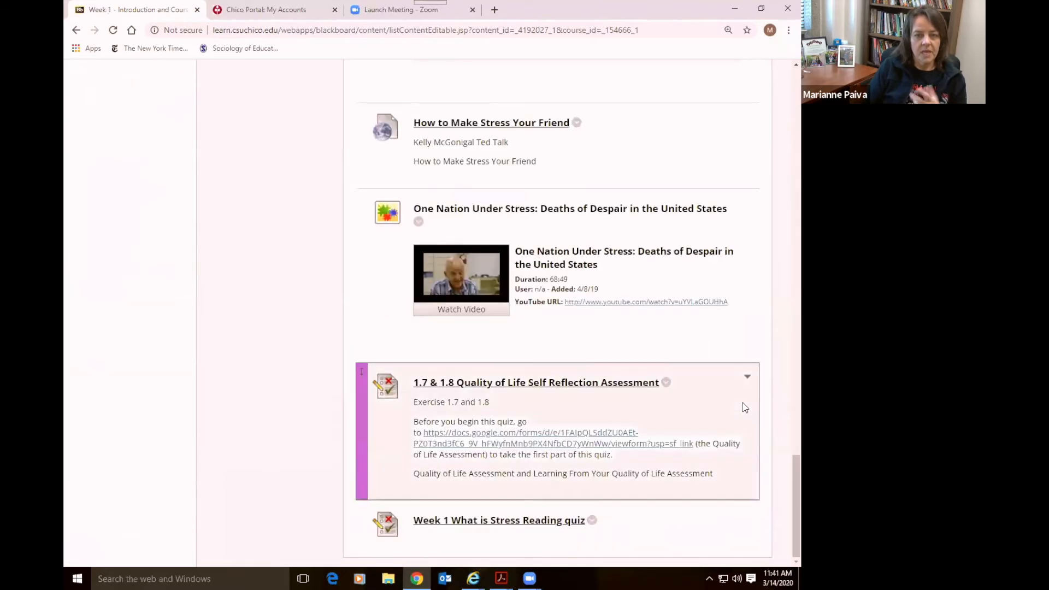
{"action": "scroll", "coordinate": [744, 407], "scroll_direction": "up", "scroll_amount": 3}
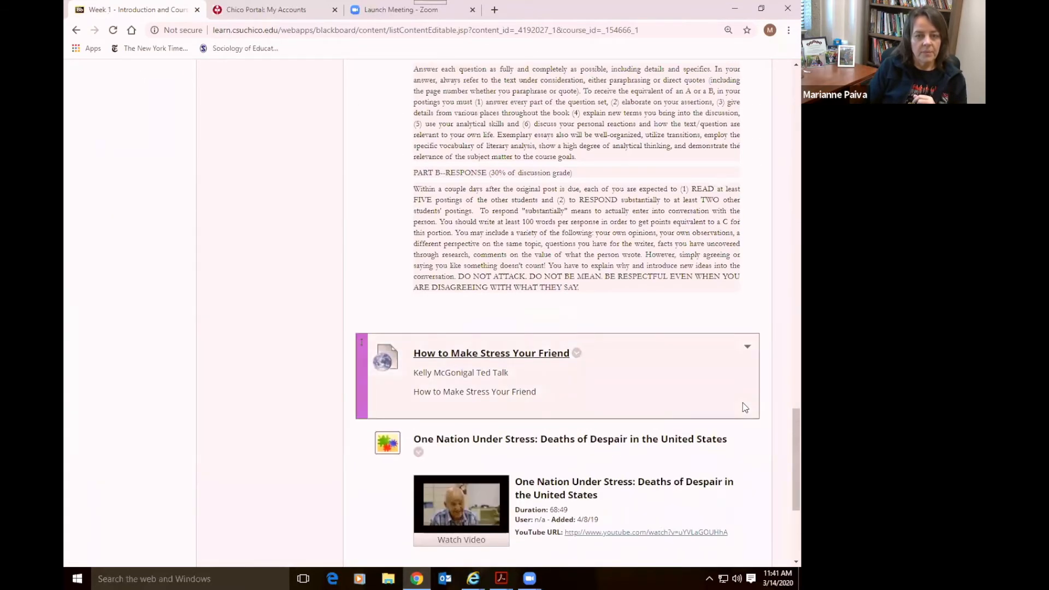
{"action": "scroll", "coordinate": [745, 407], "scroll_direction": "up", "scroll_amount": 10}
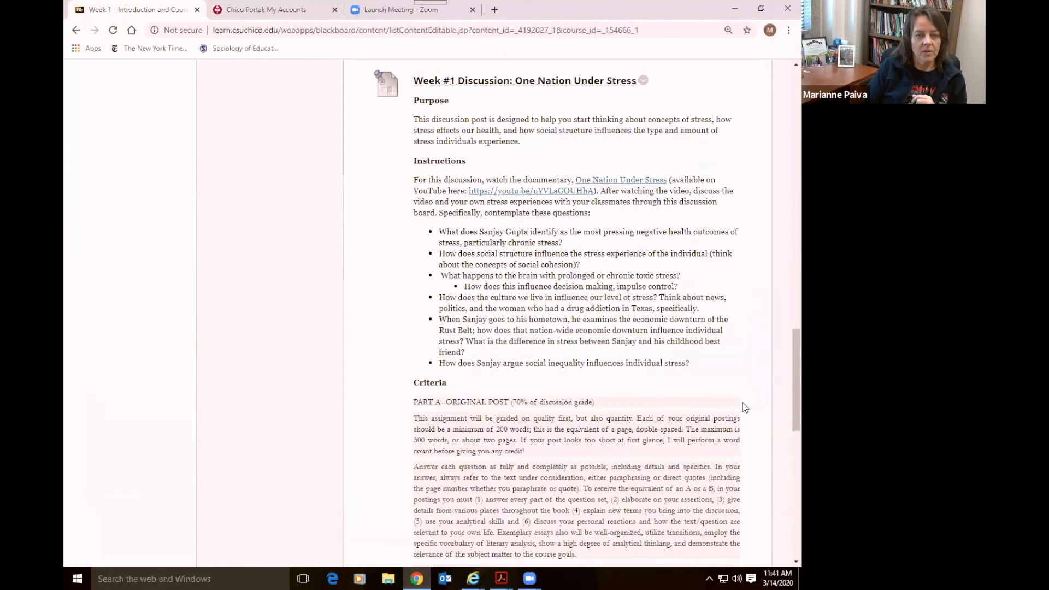
{"action": "scroll", "coordinate": [744, 407], "scroll_direction": "up", "scroll_amount": 15}
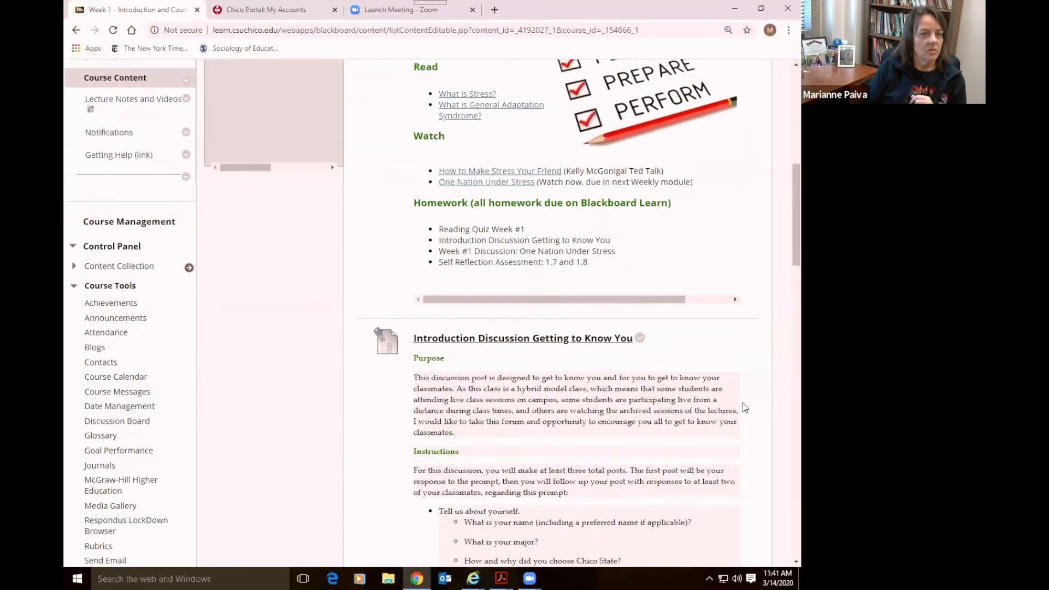
{"action": "scroll", "coordinate": [743, 402], "scroll_direction": "up", "scroll_amount": 8}
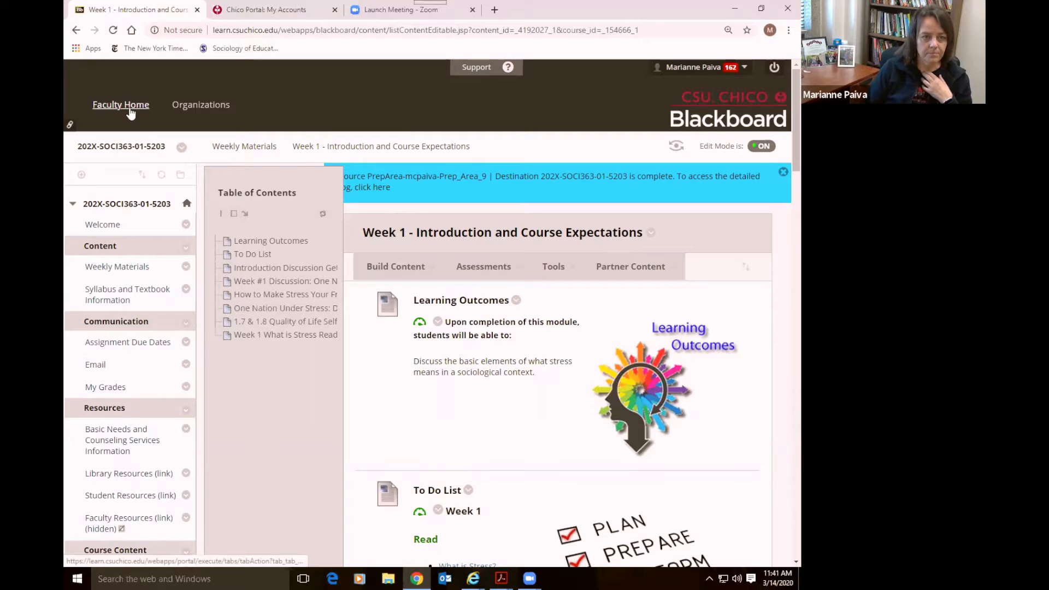
Review the course Welcome page and the Basic Needs and Counseling Services Information page
{"action": "left_click", "coordinate": [100, 227]}
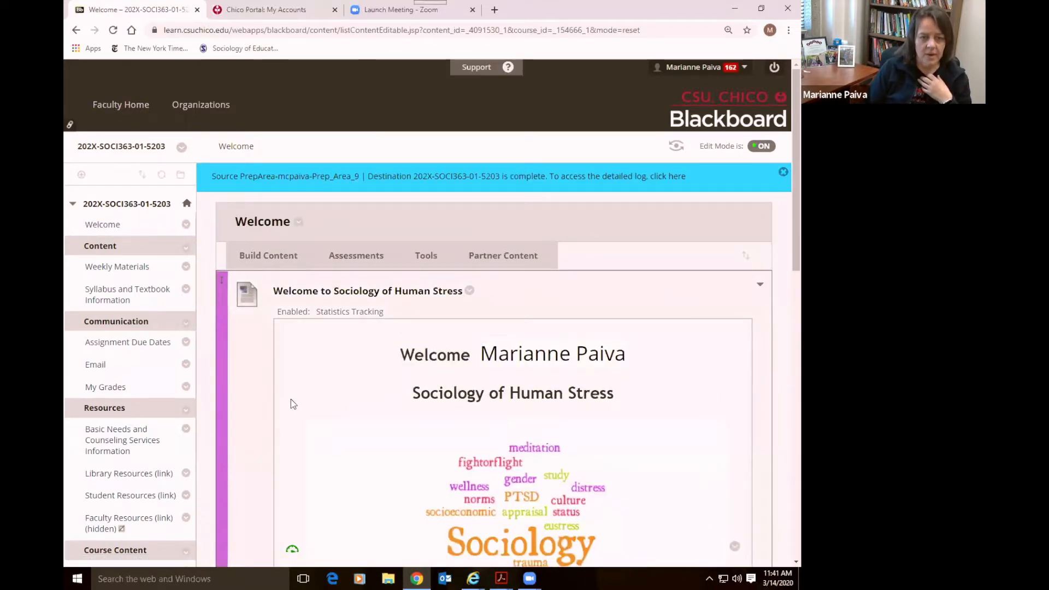
{"action": "scroll", "coordinate": [291, 403], "scroll_direction": "down", "scroll_amount": 5}
{"action": "scroll", "coordinate": [291, 403], "scroll_direction": "up", "scroll_amount": 1}
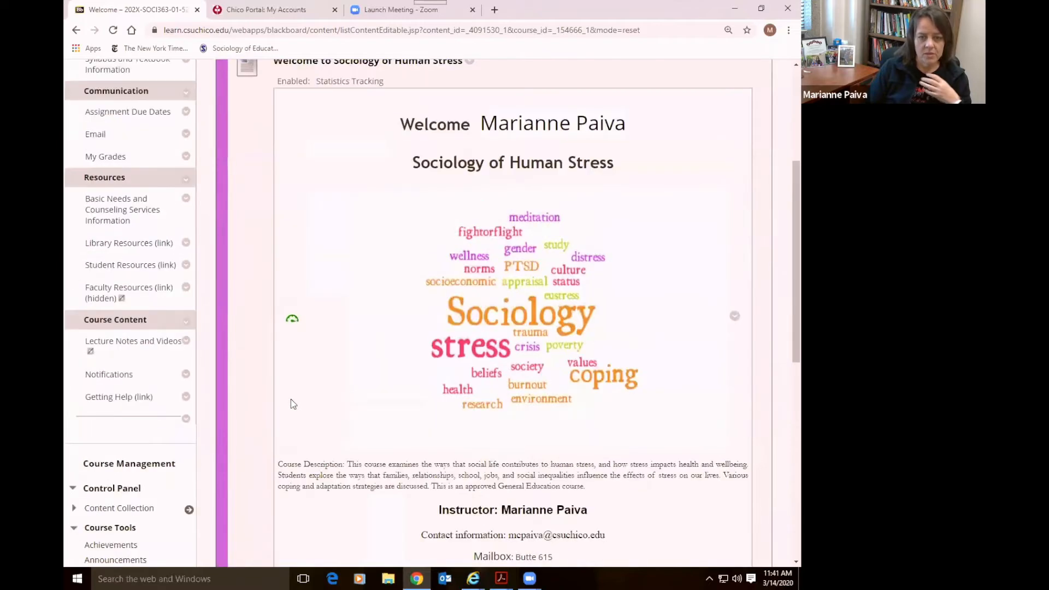
{"action": "scroll", "coordinate": [290, 403], "scroll_direction": "up", "scroll_amount": 2}
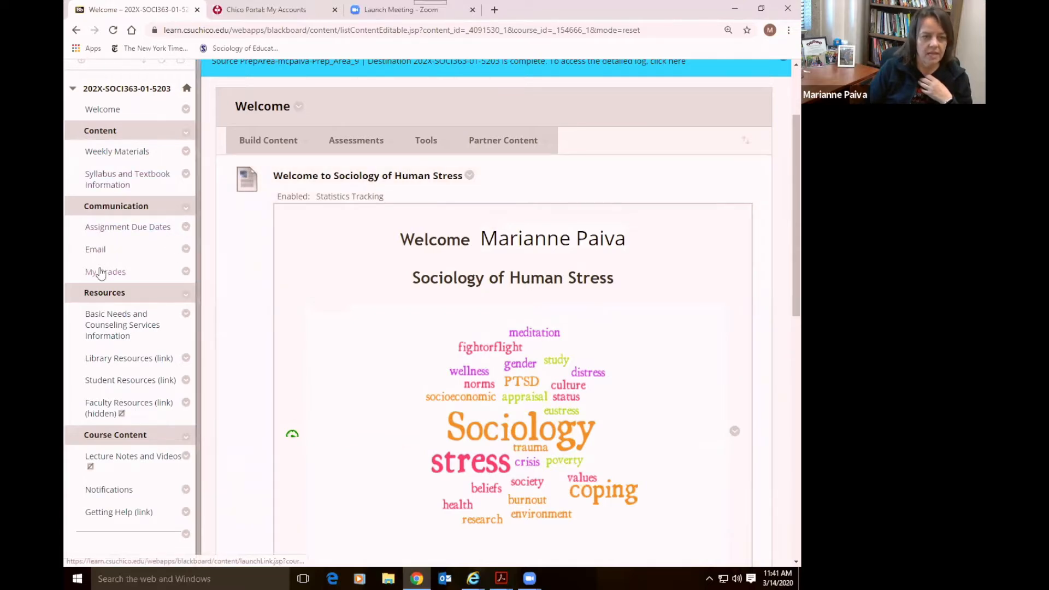
{"action": "left_click", "coordinate": [117, 335]}
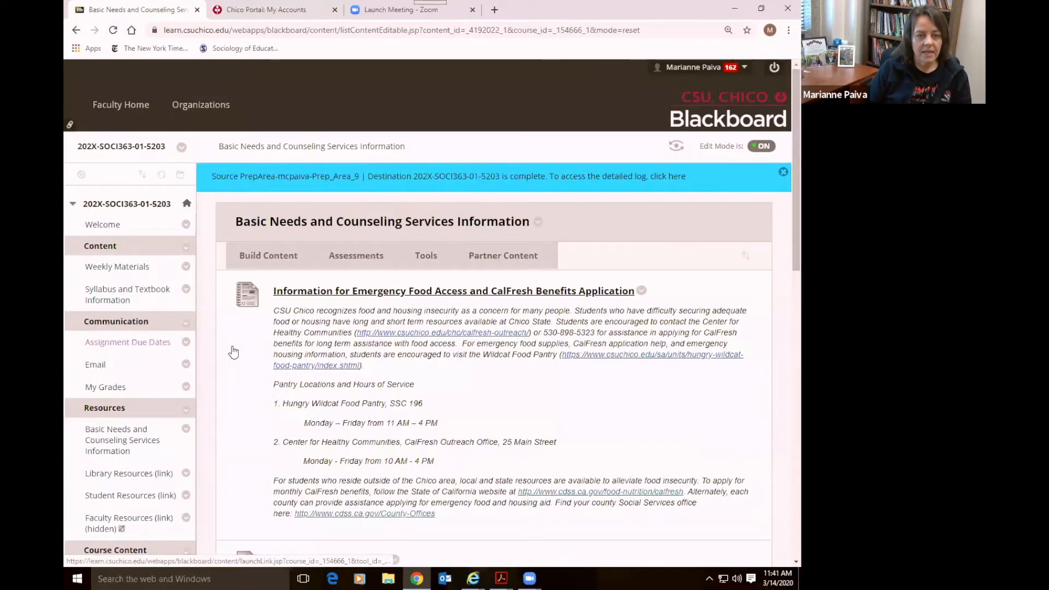
{"action": "scroll", "coordinate": [281, 326], "scroll_direction": "down", "scroll_amount": 2}
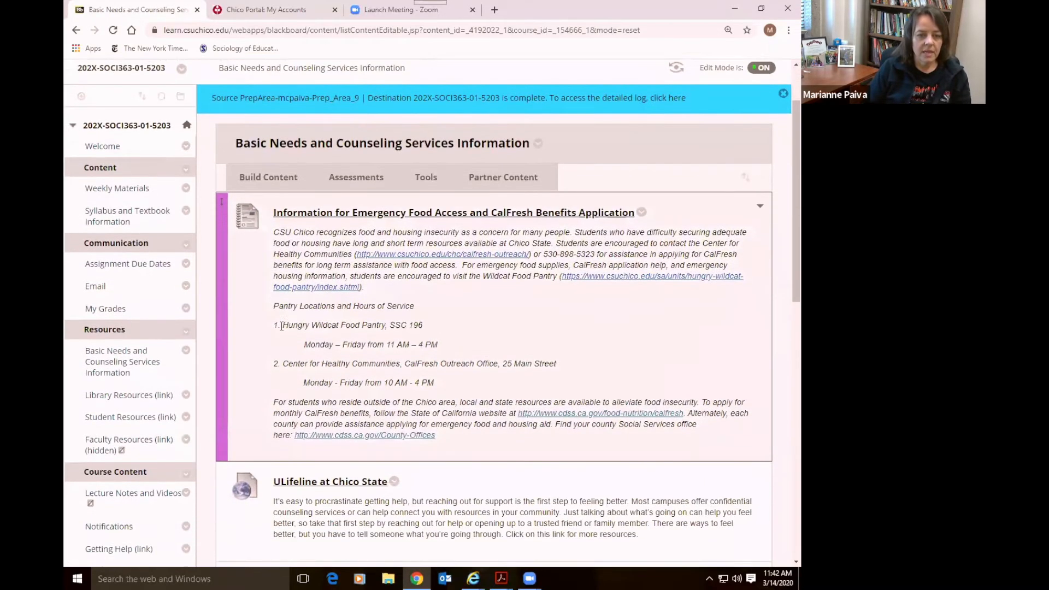
{"action": "scroll", "coordinate": [282, 326], "scroll_direction": "down", "scroll_amount": 3}
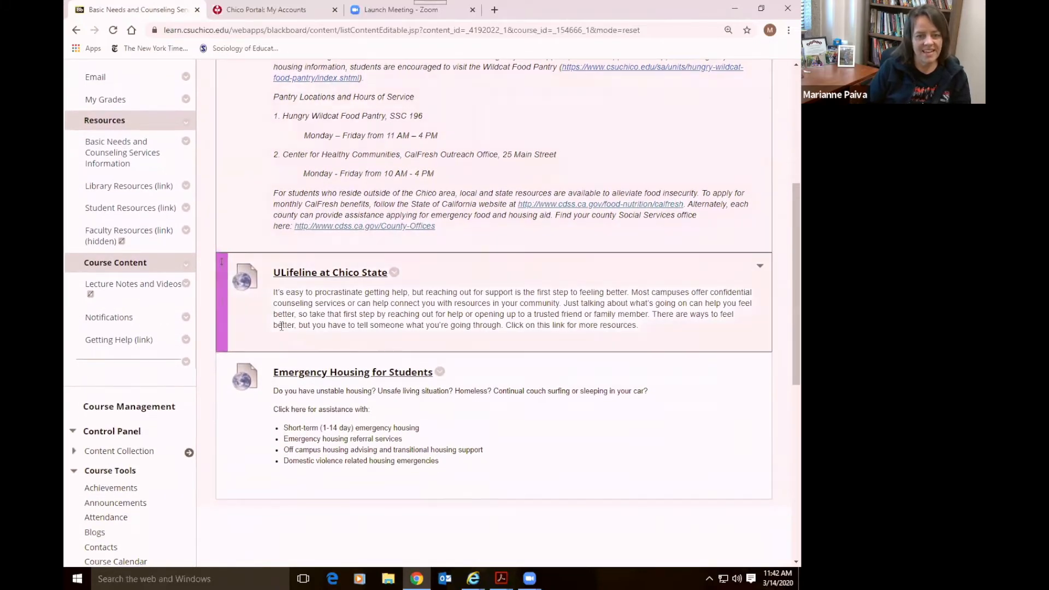
{"action": "scroll", "coordinate": [282, 326], "scroll_direction": "up", "scroll_amount": 5}
{"action": "scroll", "coordinate": [281, 326], "scroll_direction": "up", "scroll_amount": 1}
Revisit the Welcome page, then return to the Faculty Home course list
{"action": "left_click", "coordinate": [104, 228]}
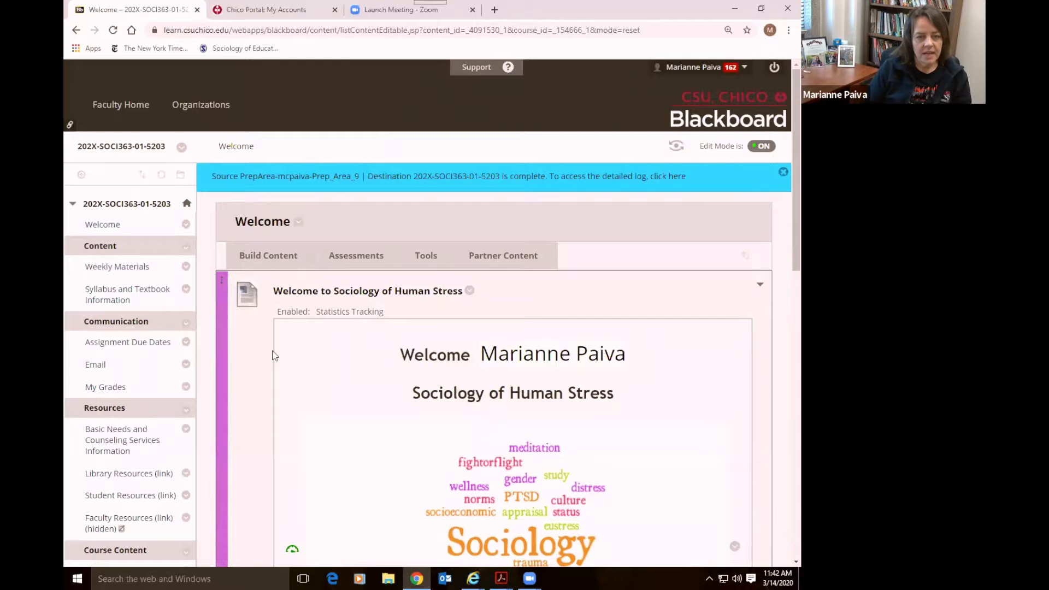
{"action": "scroll", "coordinate": [274, 355], "scroll_direction": "down", "scroll_amount": 5}
{"action": "scroll", "coordinate": [274, 355], "scroll_direction": "up", "scroll_amount": 2}
{"action": "scroll", "coordinate": [274, 355], "scroll_direction": "up", "scroll_amount": 3}
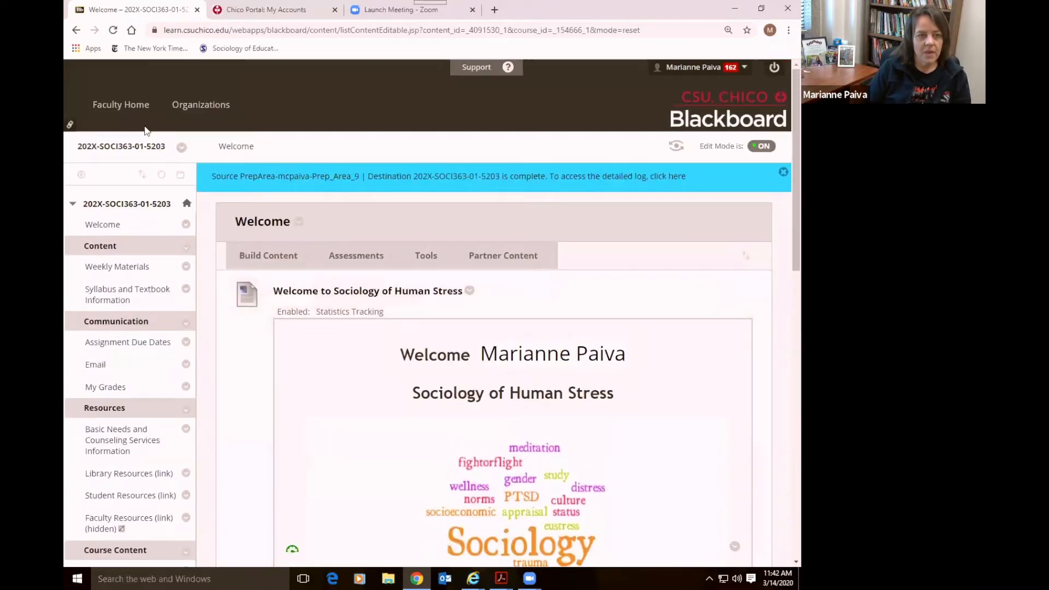
{"action": "left_click", "coordinate": [136, 109]}
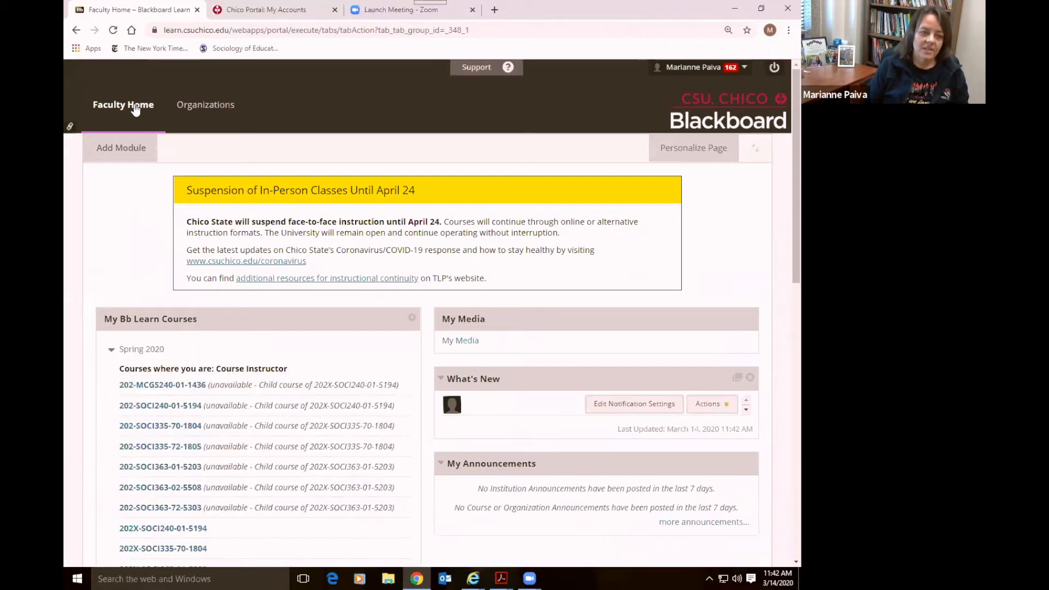
Open the Prep Area #8 course and view its Welcome page in Student Preview
{"action": "scroll", "coordinate": [111, 273], "scroll_direction": "down", "scroll_amount": 7}
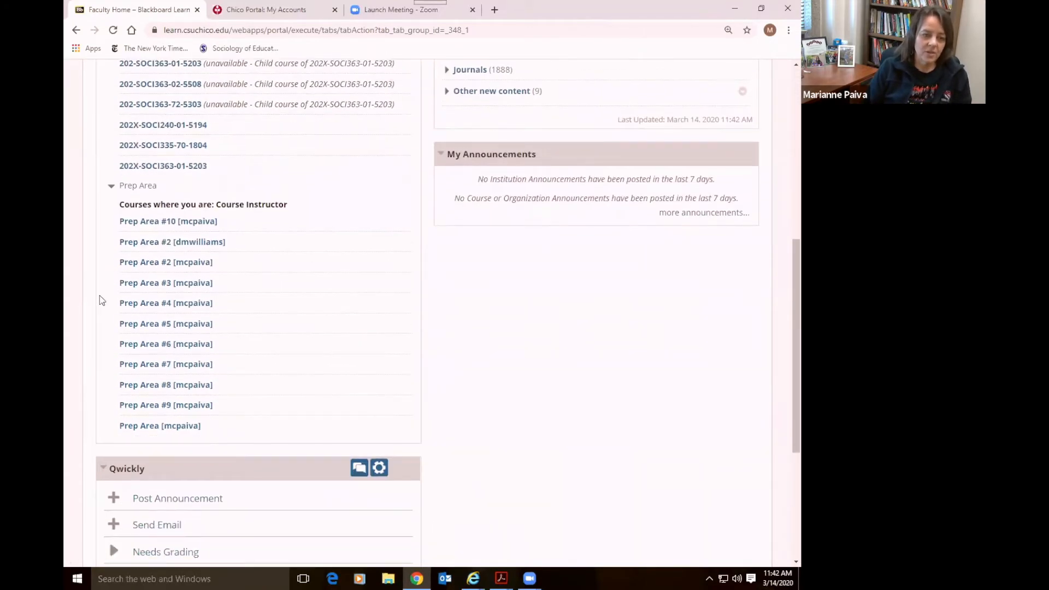
{"action": "left_click", "coordinate": [160, 385]}
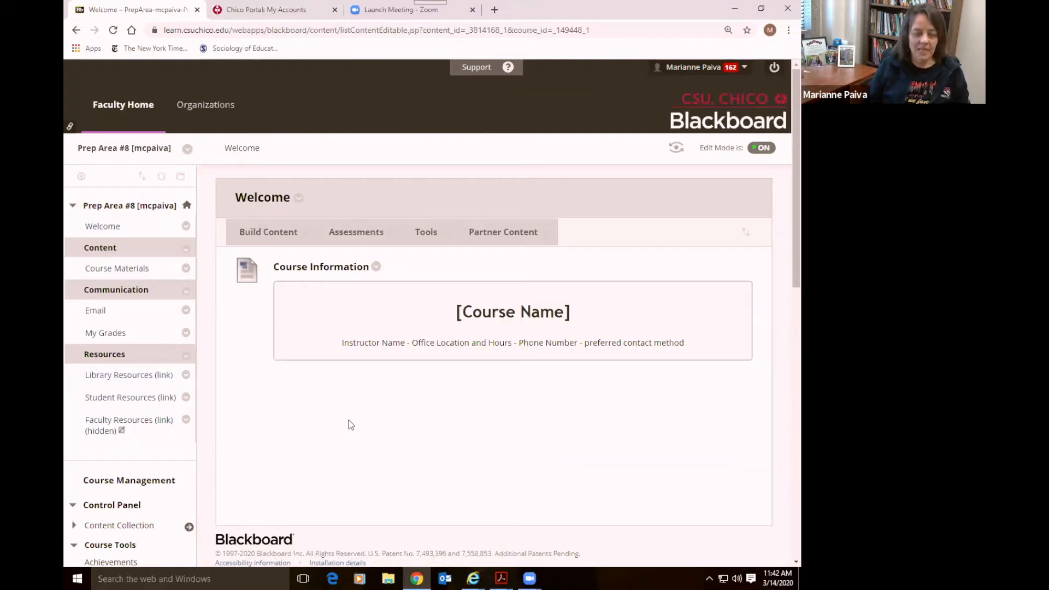
{"action": "scroll", "coordinate": [351, 424], "scroll_direction": "down", "scroll_amount": 4}
{"action": "scroll", "coordinate": [350, 424], "scroll_direction": "up", "scroll_amount": 2}
{"action": "scroll", "coordinate": [350, 425], "scroll_direction": "up", "scroll_amount": 2}
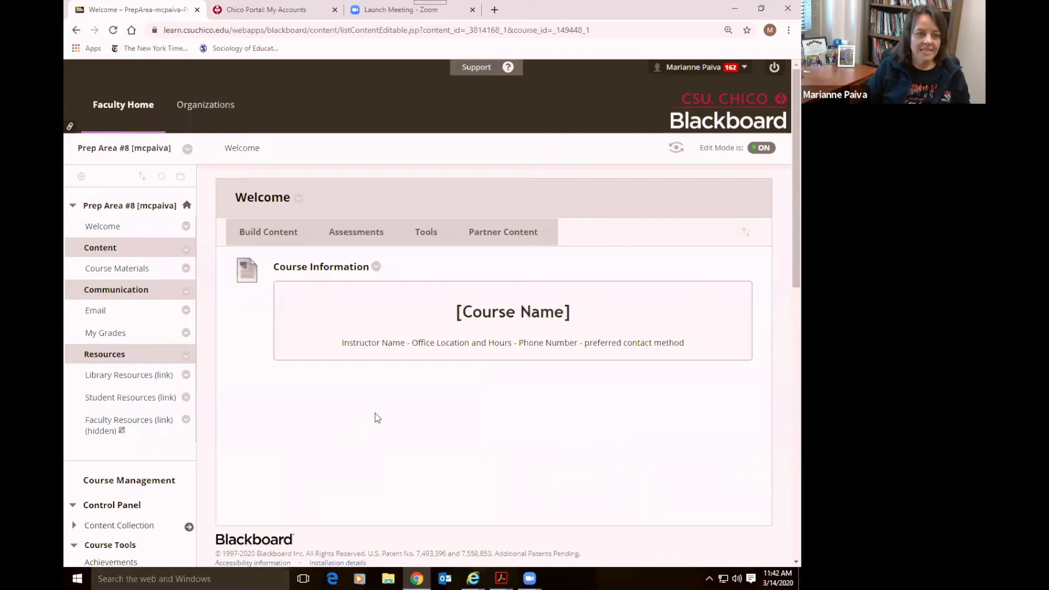
{"action": "left_click", "coordinate": [678, 149]}
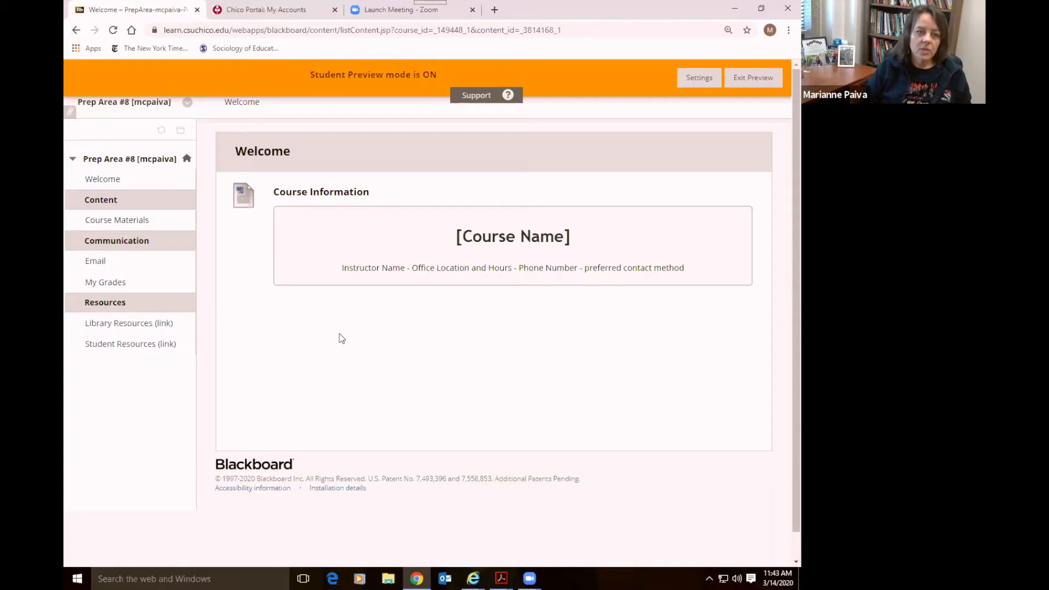
Exit Student Preview to return to Prep Area #8's Welcome page in Edit Mode
{"action": "mouse_move", "coordinate": [747, 80]}
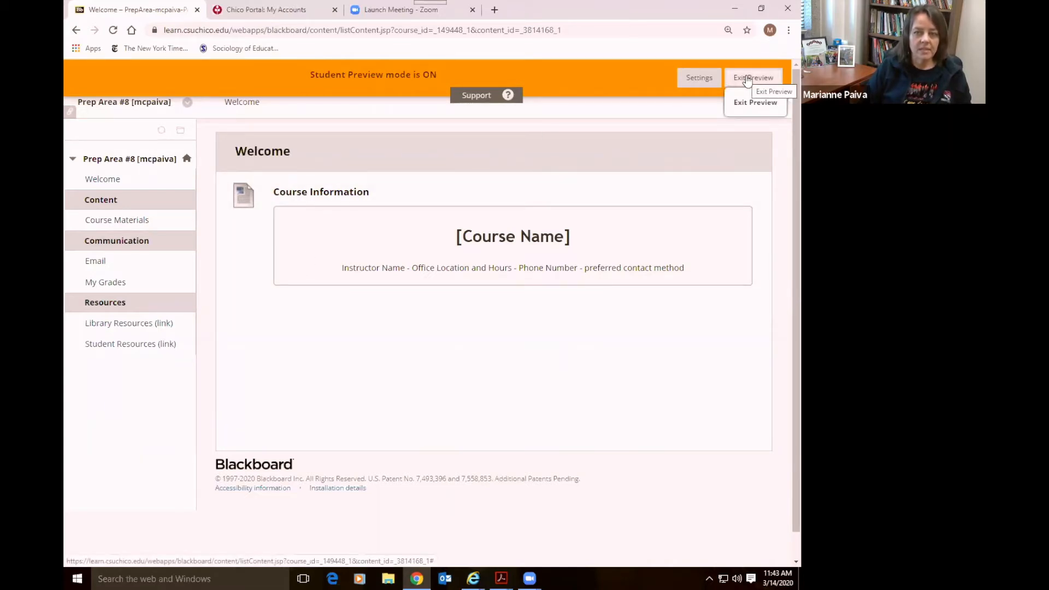
{"action": "left_click", "coordinate": [747, 80]}
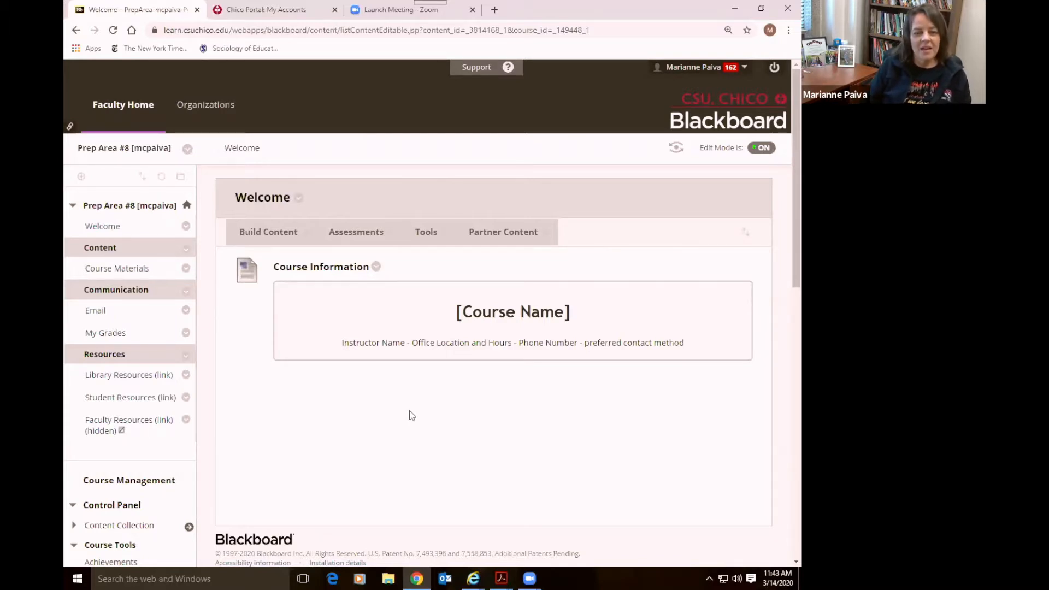
{"action": "left_click", "coordinate": [139, 109]}
{"action": "scroll", "coordinate": [153, 283], "scroll_direction": "down", "scroll_amount": 7}
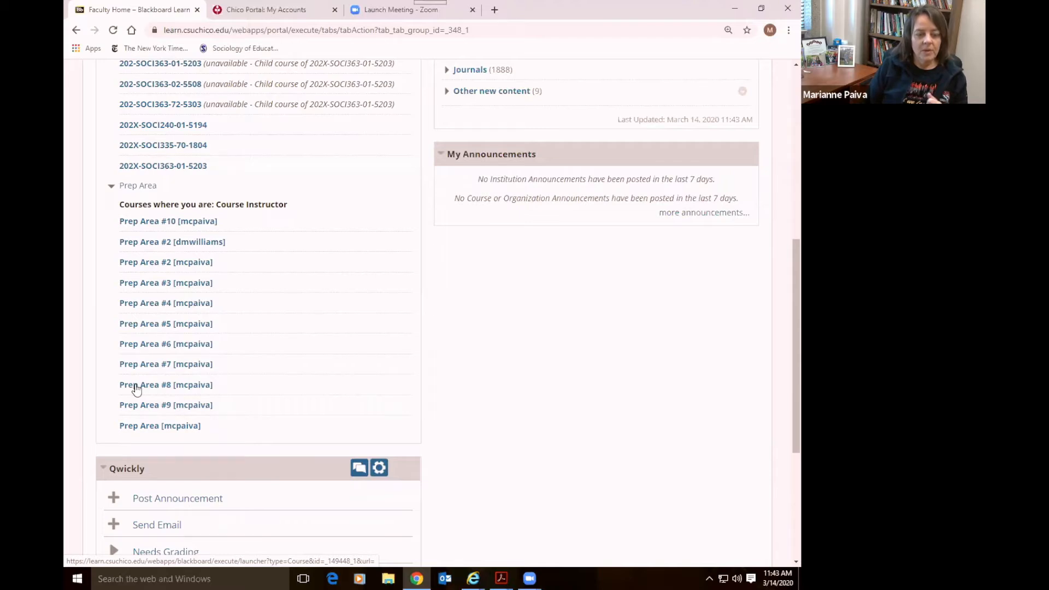
{"action": "left_click", "coordinate": [136, 386]}
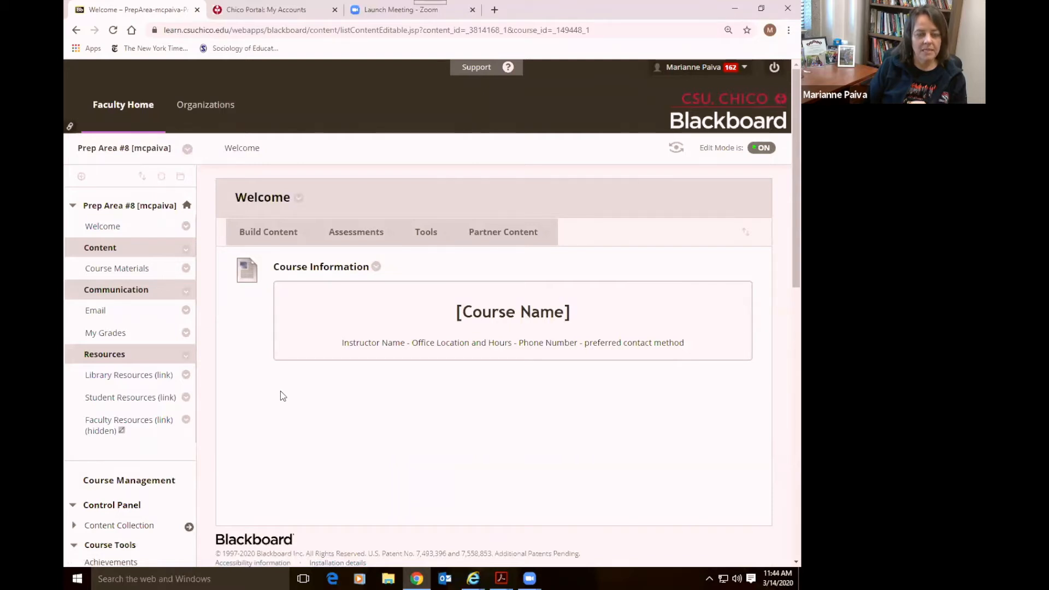
{"action": "scroll", "coordinate": [280, 391], "scroll_direction": "down", "scroll_amount": 1}
{"action": "scroll", "coordinate": [280, 391], "scroll_direction": "up", "scroll_amount": 1}
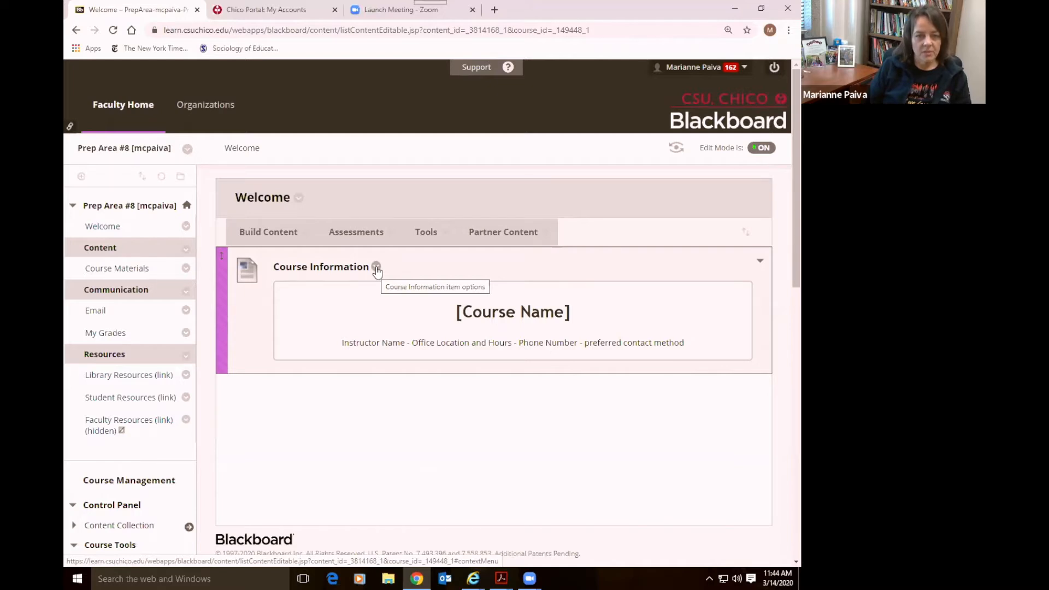
Open the Course Information item for editing
{"action": "left_click", "coordinate": [376, 267]}
{"action": "left_click", "coordinate": [389, 309]}
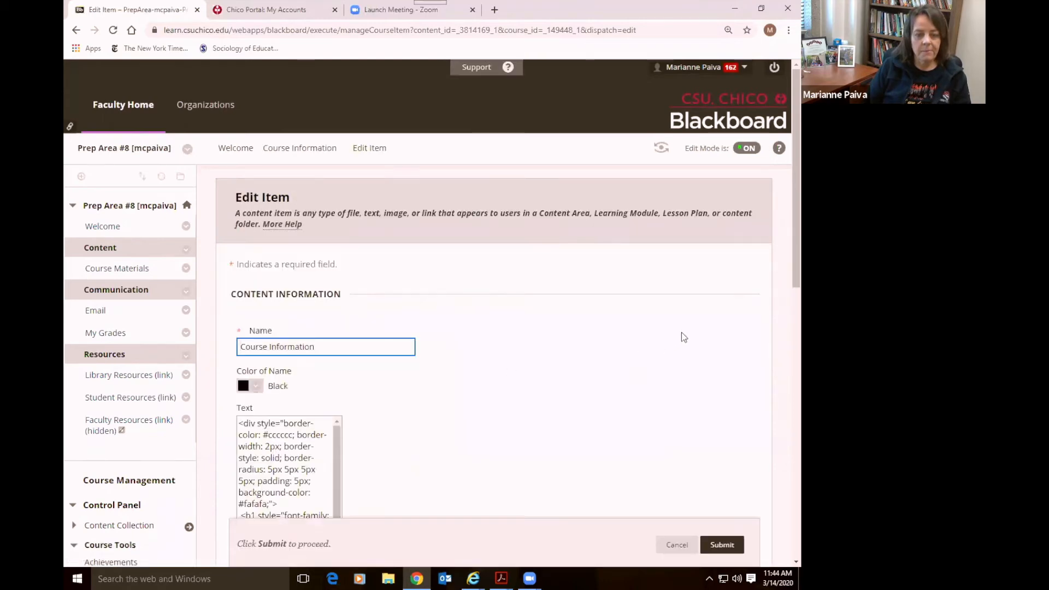
{"action": "scroll", "coordinate": [733, 335], "scroll_direction": "down", "scroll_amount": 3}
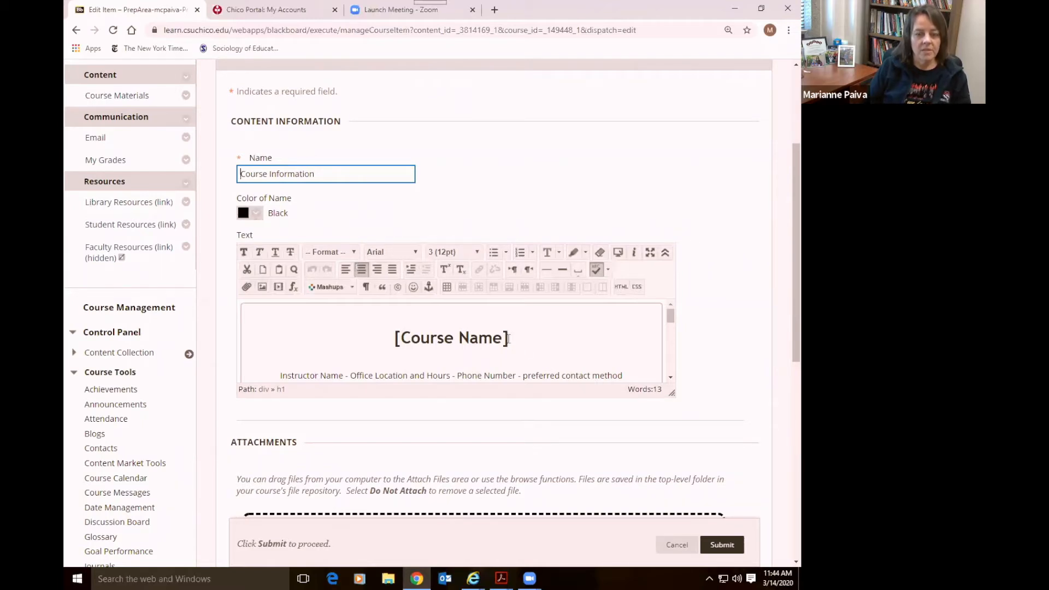
Replace the [Course Name] heading with 'Life 101: Always Prepared'
{"action": "left_click_drag", "start_coordinate": [504, 337], "coordinate": [395, 360]}
{"action": "left_click", "coordinate": [510, 347]}
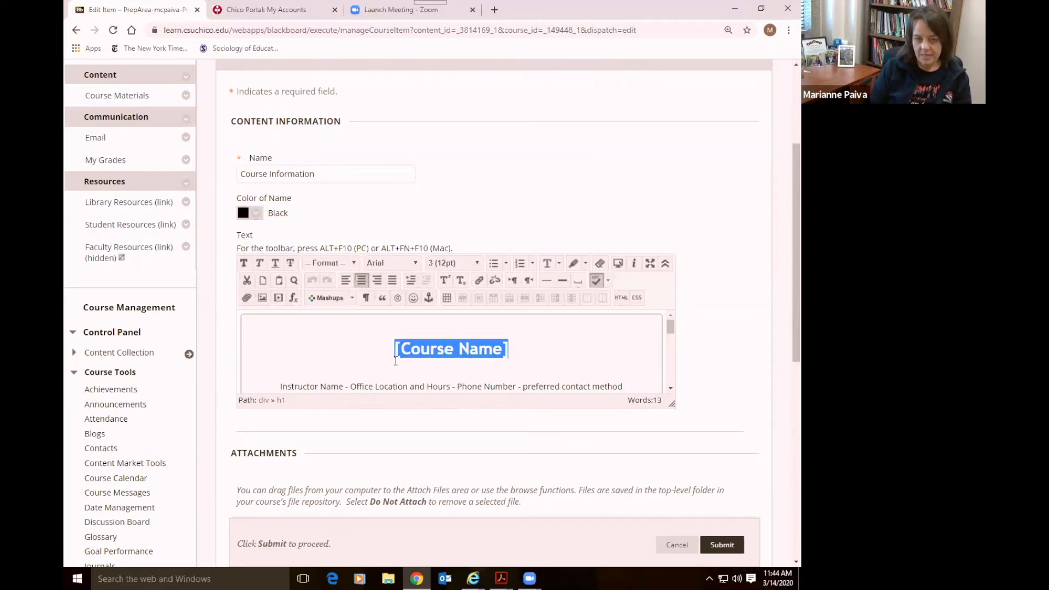
{"action": "type", "text": "Prepping for"}
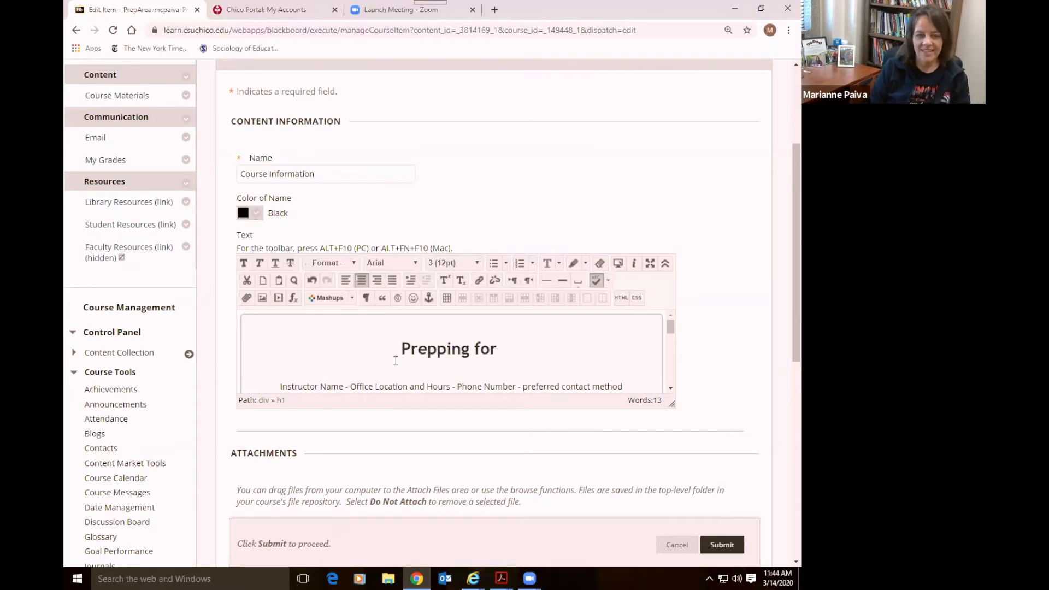
{"action": "key", "text": "BackSpace"}
{"action": "key", "text": "BackSpace"}
{"action": "key", "text": "BackSpace"}
{"action": "key", "text": "BackSpace"}
{"action": "key", "text": "BackSpace"}
{"action": "key", "text": "BackSpace"}
{"action": "key", "text": "BackSpace"}
{"action": "key", "text": "BackSpace"}
{"action": "key", "text": "BackSpace"}
{"action": "key", "text": "BackSpace"}
{"action": "key", "text": "BackSpace"}
{"action": "key", "text": "BackSpace"}
{"action": "key", "text": "BackSpace"}
{"action": "type", "text": "Always Prepared 1"}
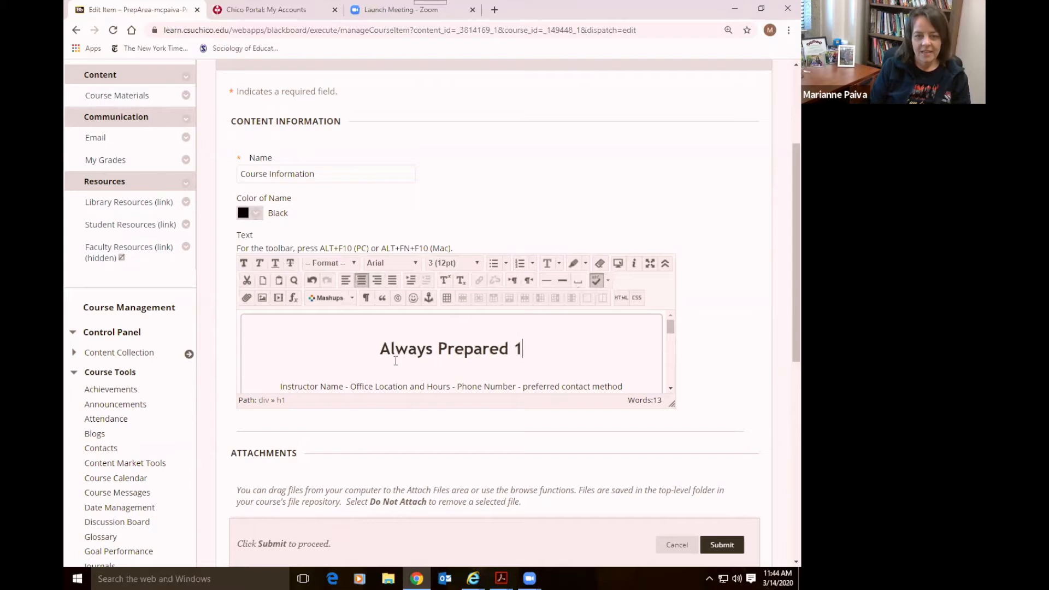
{"action": "type", "text": "01"}
{"action": "key", "text": "BackSpace"}
{"action": "key", "text": "BackSpace"}
{"action": "key", "text": "BackSpace"}
{"action": "key", "text": "BackSpace"}
{"action": "key", "text": "Left"}
{"action": "key", "text": "Left"}
{"action": "key", "text": "Left"}
{"action": "key", "text": "Left"}
{"action": "key", "text": "Left"}
{"action": "key", "text": "Left"}
{"action": "key", "text": "Left"}
{"action": "key", "text": "Left"}
{"action": "key", "text": "Left"}
{"action": "key", "text": "Left"}
{"action": "key", "text": "Left"}
{"action": "key", "text": "Left"}
{"action": "key", "text": "Left"}
{"action": "key", "text": "Left"}
{"action": "key", "text": "Left"}
{"action": "type", "text": "Life 1010:"}
{"action": "key", "text": "BackSpace"}
{"action": "key", "text": "BackSpace"}
{"action": "type", "text": ":"}
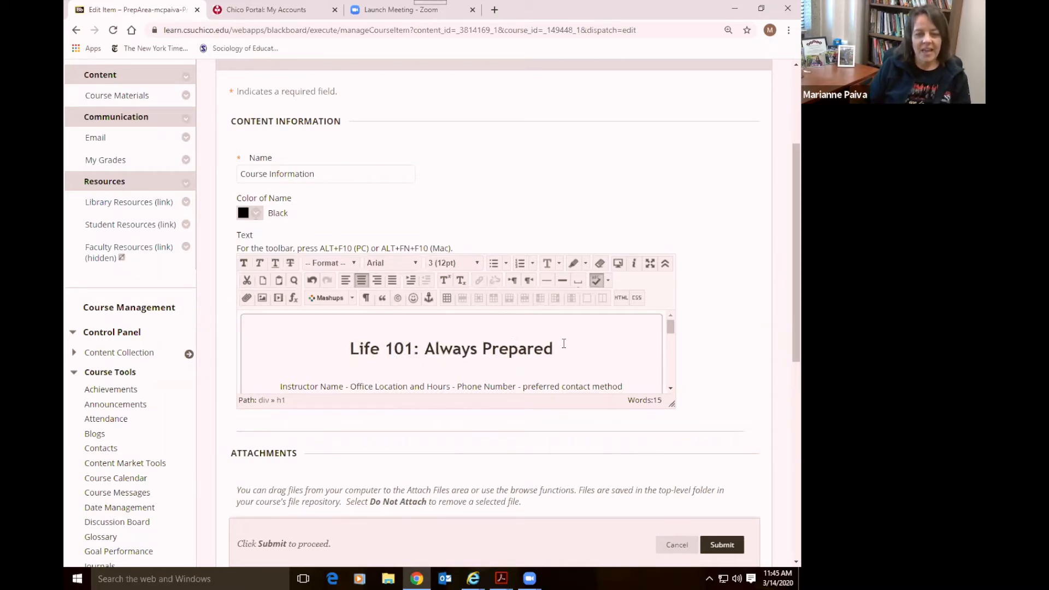
{"action": "scroll", "coordinate": [563, 343], "scroll_direction": "down", "scroll_amount": 2}
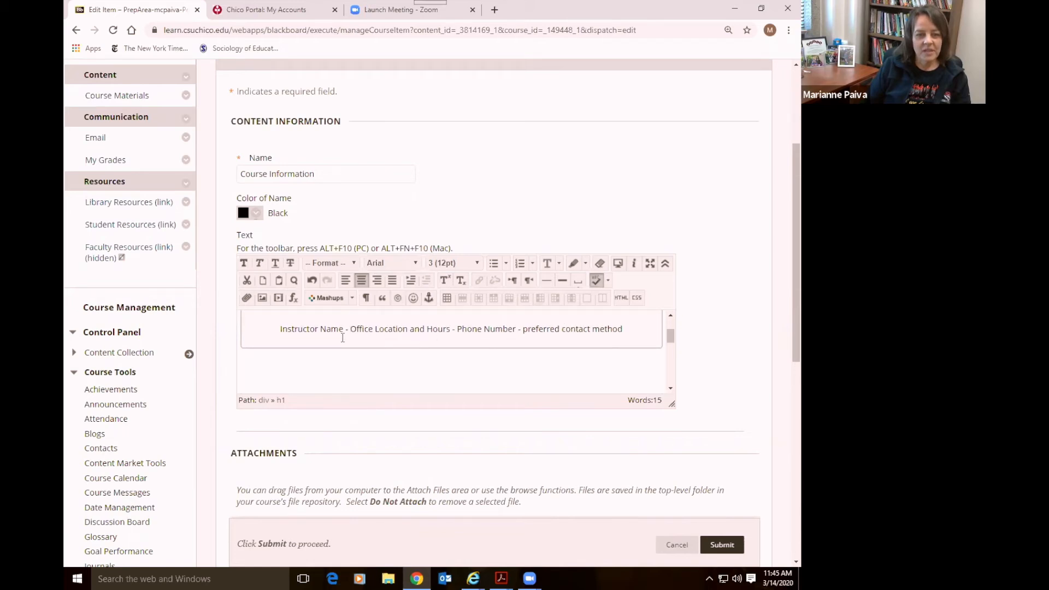
{"action": "left_click", "coordinate": [343, 331]}
Follow 'Instructor Name' with the instructor's name and PhD title, ending the line there
{"action": "scroll", "coordinate": [377, 330], "scroll_direction": "up", "scroll_amount": 2}
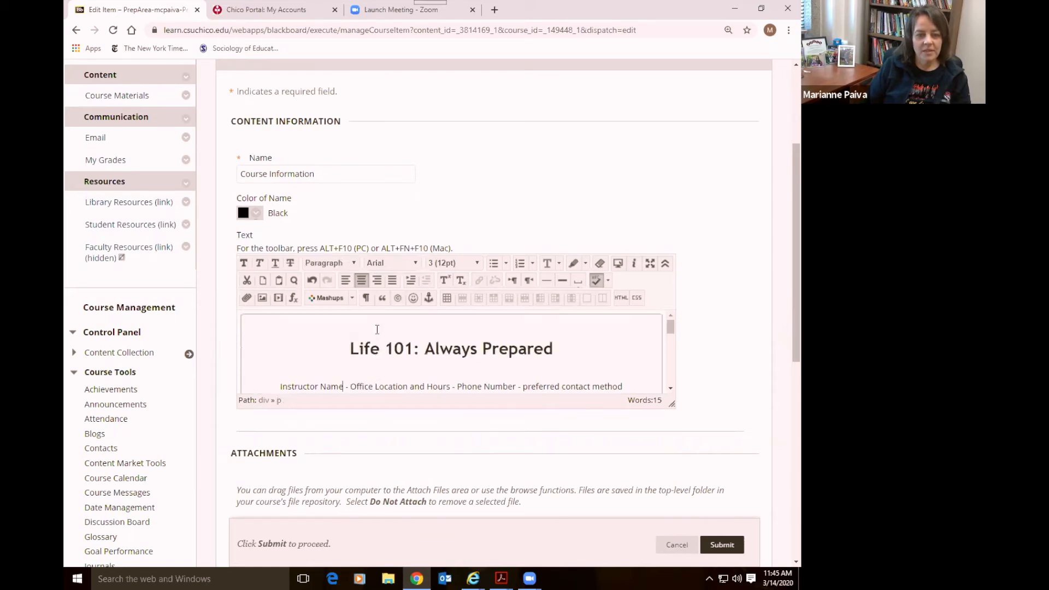
{"action": "scroll", "coordinate": [377, 330], "scroll_direction": "down", "scroll_amount": 2}
{"action": "scroll", "coordinate": [519, 334], "scroll_direction": "up", "scroll_amount": 2}
{"action": "left_click", "coordinate": [552, 349]}
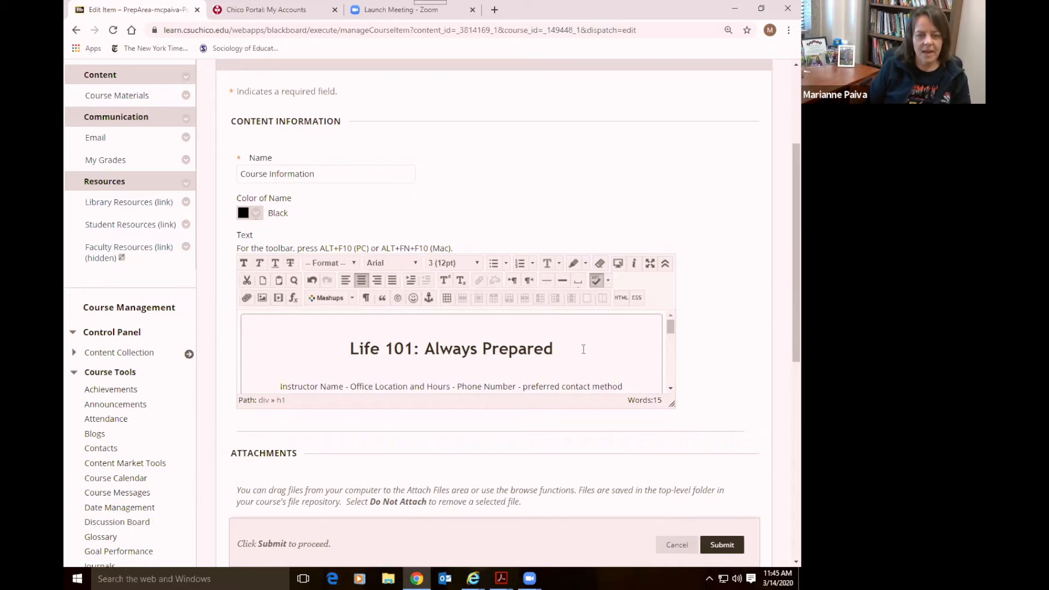
{"action": "key", "text": "Down"}
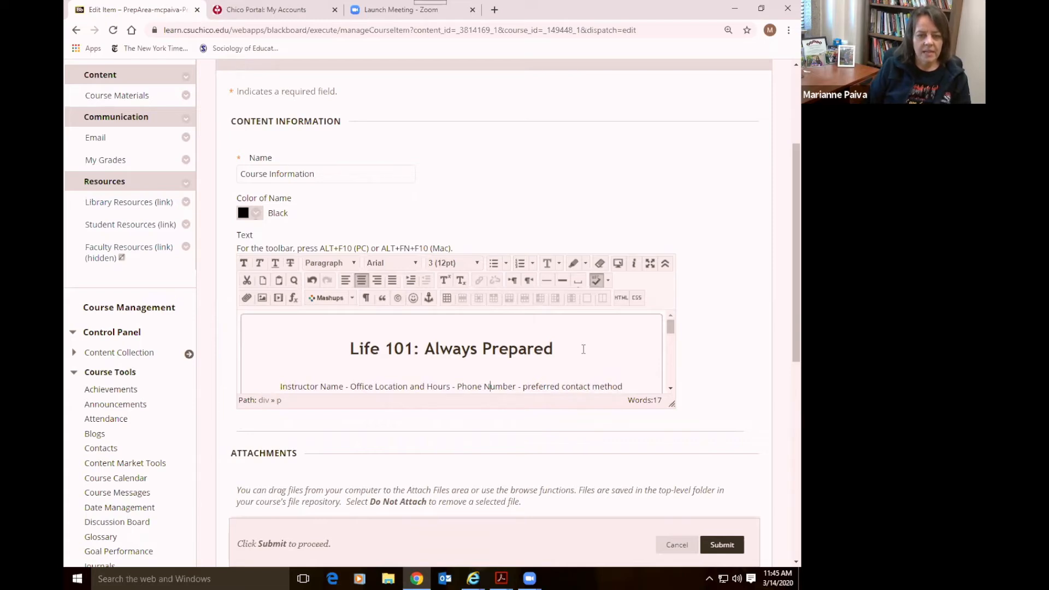
{"action": "key", "text": "Left"}
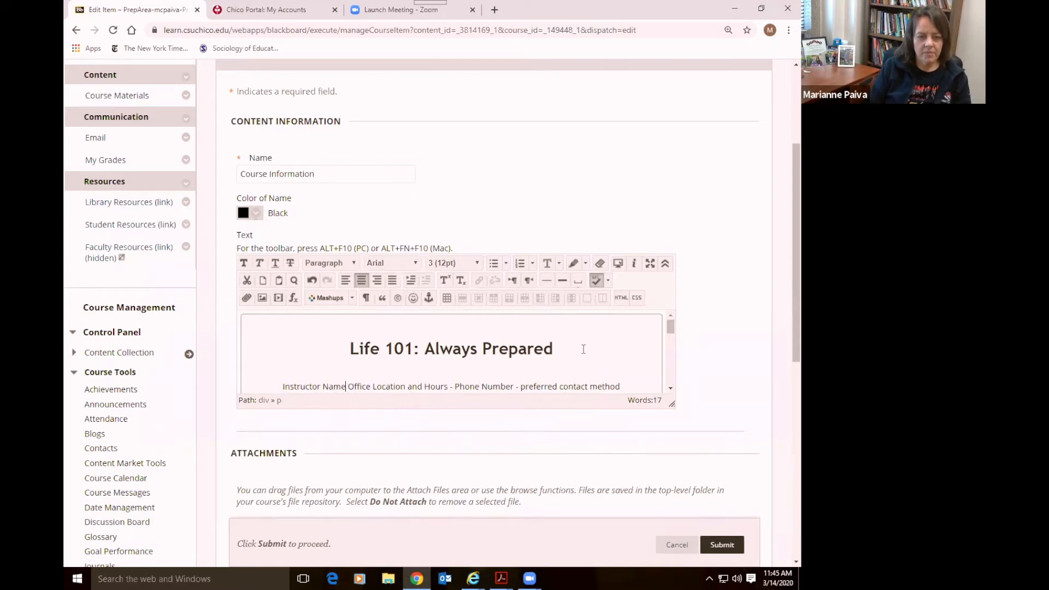
{"action": "type", "text": ": "}
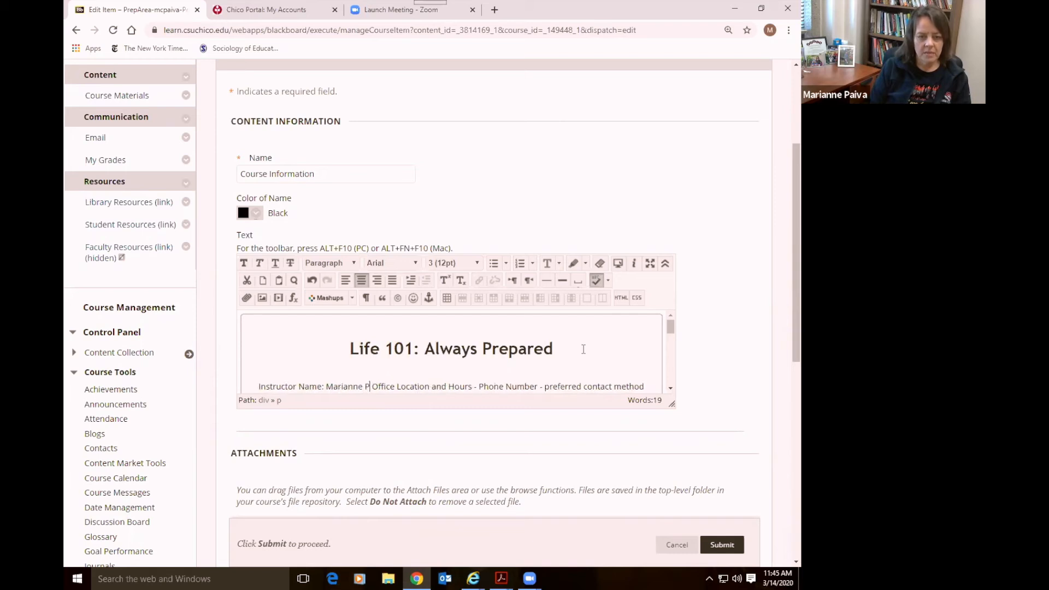
{"action": "type", "text": ", PhD"}
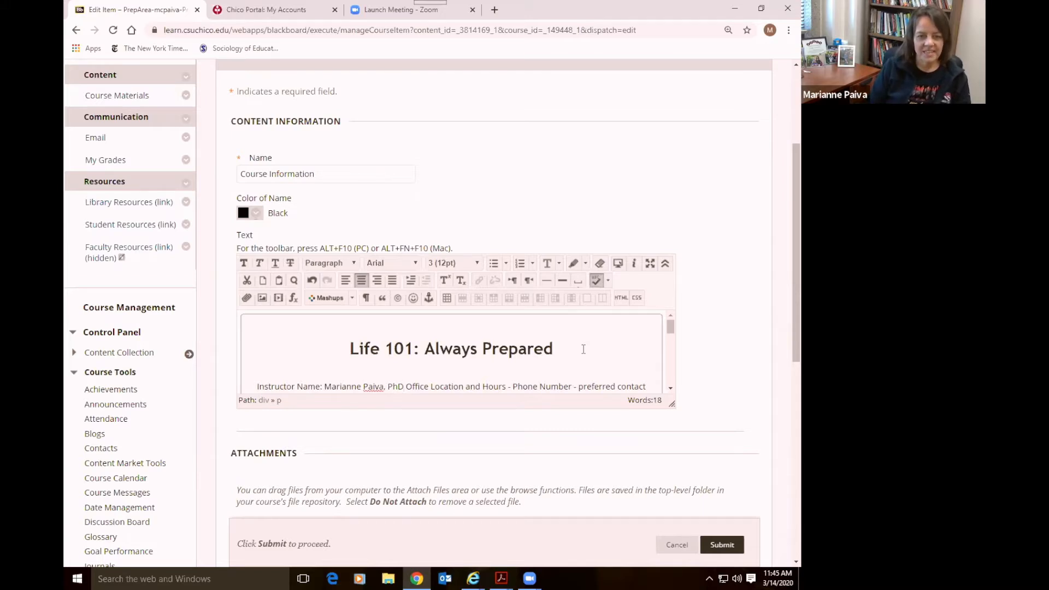
{"action": "key", "text": "Return"}
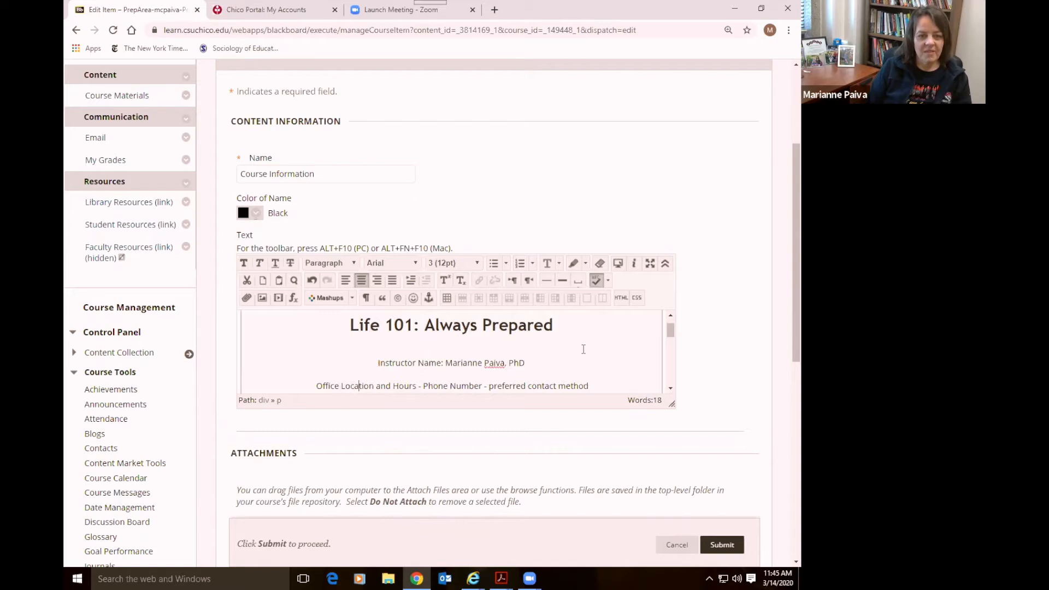
Rewrite the office line as 'Office Location: Butte Hall' and remove the phone placeholders
{"action": "key", "text": "BackSpace"}
{"action": "key", "text": "BackSpace"}
{"action": "key", "text": "BackSpace"}
{"action": "key", "text": "BackSpace"}
{"action": "key", "text": "BackSpace"}
{"action": "key", "text": "BackSpace"}
{"action": "key", "text": "BackSpace"}
{"action": "key", "text": "BackSpace"}
{"action": "key", "text": "BackSpace"}
{"action": "key", "text": "BackSpace"}
{"action": "key", "text": "BackSpace"}
{"action": "key", "text": "BackSpace"}
{"action": "key", "text": "BackSpace"}
{"action": "key", "text": "BackSpace"}
{"action": "key", "text": "BackSpace"}
{"action": "key", "text": "BackSpace"}
{"action": "key", "text": "BackSpace"}
{"action": "key", "text": "BackSpace"}
{"action": "key", "text": "BackSpace"}
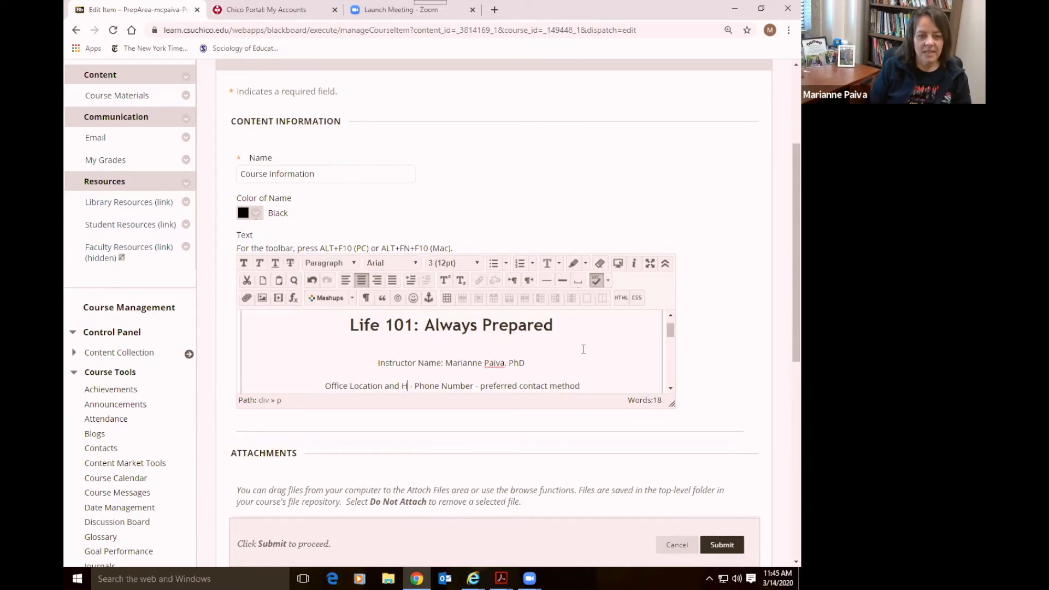
{"action": "key", "text": "BackSpace"}
{"action": "key", "text": "BackSpace"}
{"action": "type", "text": "ce Locat"}
{"action": "key", "text": "BackSpace"}
{"action": "key", "text": "BackSpace"}
{"action": "key", "text": "BackSpace"}
{"action": "key", "text": "BackSpace"}
{"action": "type", "text": "ocation:"}
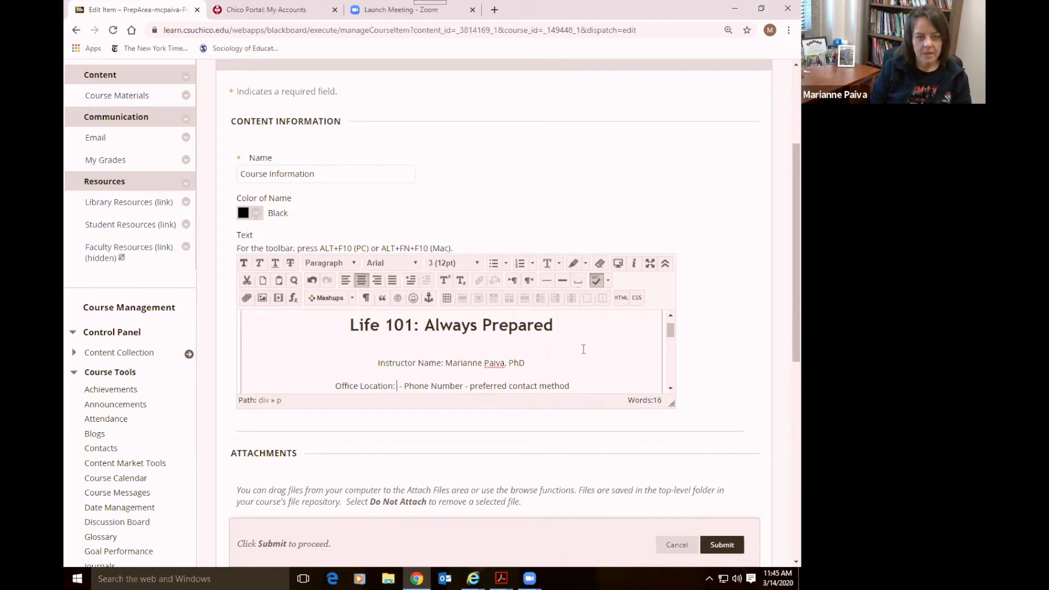
{"action": "type", "text": "Butt"}
{"action": "key", "text": "BackSpace"}
{"action": "key", "text": "BackSpace"}
{"action": "key", "text": "BackSpace"}
{"action": "key", "text": "BackSpace"}
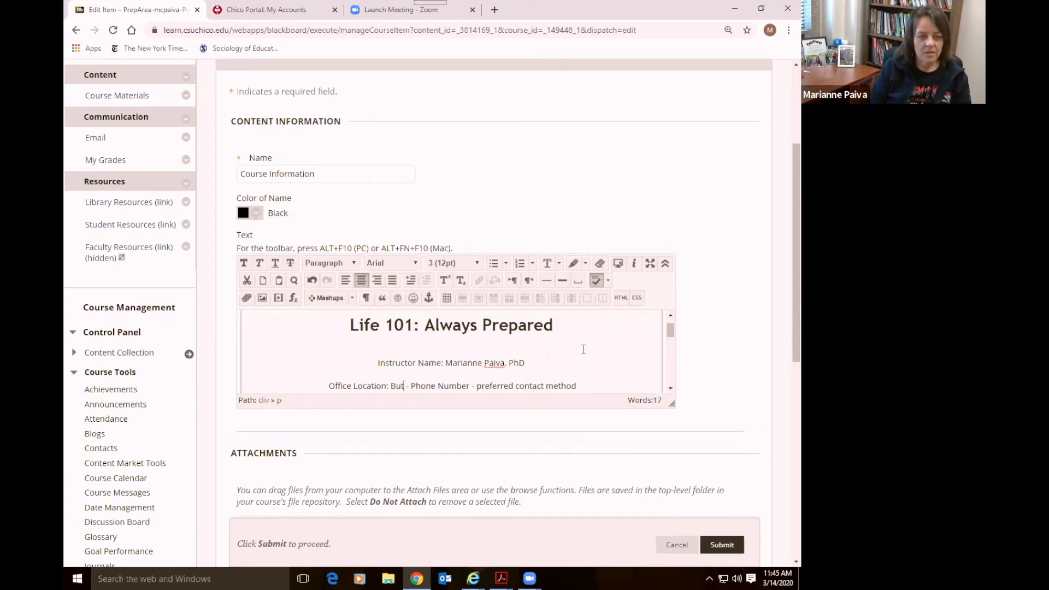
{"action": "type", "text": "Butte Hall"}
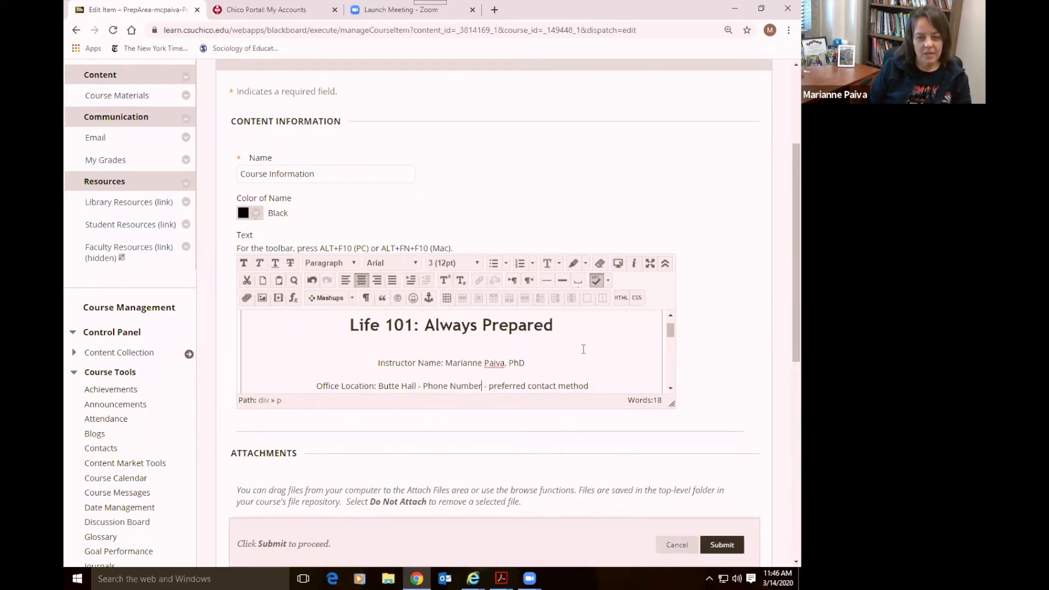
{"action": "key", "text": "BackSpace"}
{"action": "key", "text": "BackSpace"}
{"action": "key", "text": "BackSpace"}
{"action": "key", "text": "BackSpace"}
{"action": "key", "text": "BackSpace"}
{"action": "key", "text": "BackSpace"}
{"action": "key", "text": "BackSpace"}
{"action": "key", "text": "BackSpace"}
{"action": "key", "text": "BackSpace"}
{"action": "key", "text": "BackSpace"}
{"action": "key", "text": "BackSpace"}
{"action": "key", "text": "BackSpace"}
{"action": "key", "text": "BackSpace"}
{"action": "key", "text": "BackSpace"}
{"action": "key", "text": "BackSpace"}
{"action": "key", "text": "BackSpace"}
{"action": "key", "text": "BackSpace"}
{"action": "key", "text": "BackSpace"}
{"action": "key", "text": "BackSpace"}
{"action": "key", "text": "BackSpace"}
{"action": "key", "text": "BackSpace"}
{"action": "key", "text": "BackSpace"}
{"action": "key", "text": "BackSpace"}
{"action": "key", "text": "BackSpace"}
{"action": "key", "text": "BackSpace"}
{"action": "key", "text": "BackSpace"}
{"action": "key", "text": "BackSpace"}
{"action": "key", "text": "BackSpace"}
{"action": "key", "text": "BackSpace"}
{"action": "key", "text": "BackSpace"}
{"action": "key", "text": "BackSpace"}
{"action": "key", "text": "BackSpace"}
{"action": "key", "text": "BackSpace"}
{"action": "key", "text": "BackSpace"}
{"action": "key", "text": "BackSpace"}
{"action": "key", "text": "BackSpace"}
{"action": "key", "text": "BackSpace"}
{"action": "key", "text": "BackSpace"}
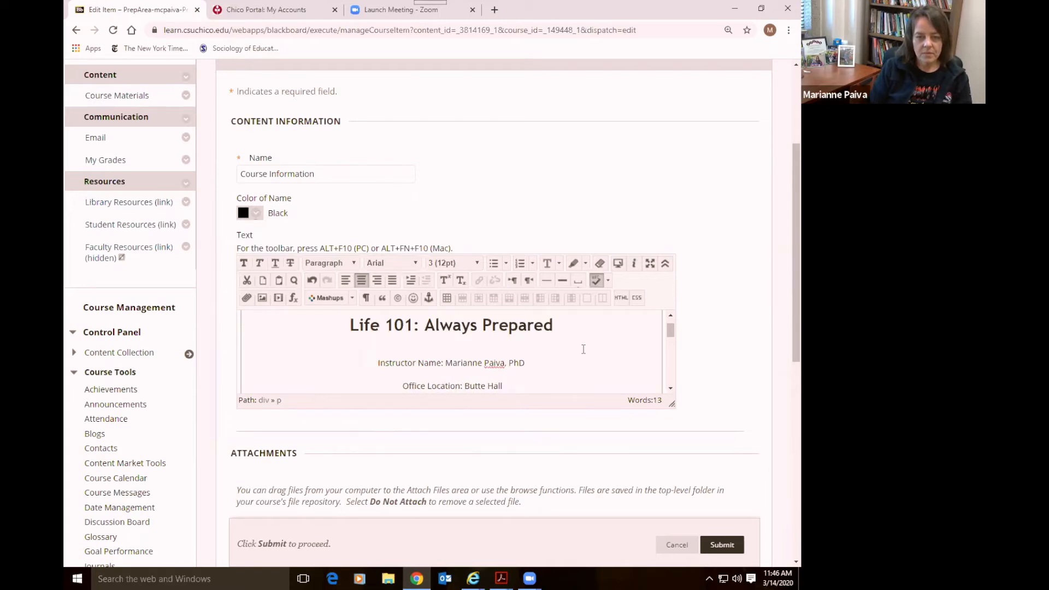
Add an Email line with the instructor's address, then 'Office Hours: Online, by Appintment'
{"action": "key", "text": "Return"}
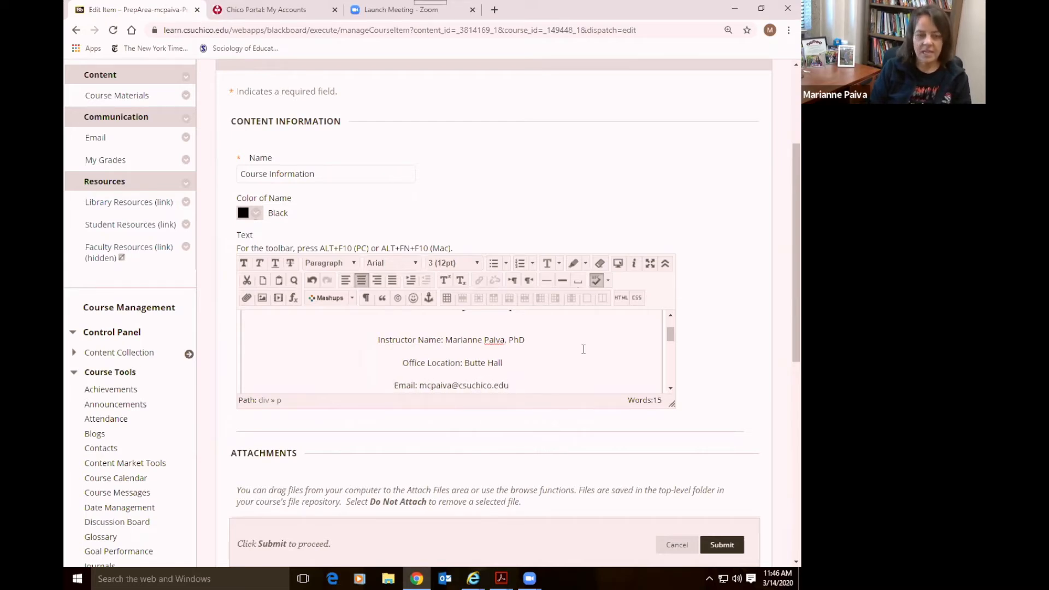
{"action": "key", "text": "Return"}
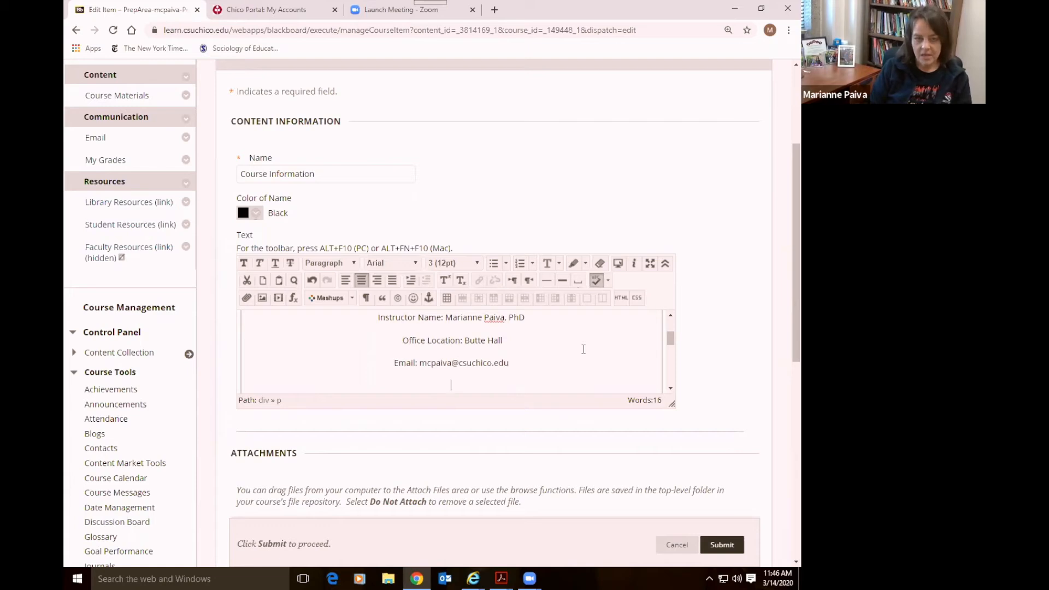
{"action": "type", "text": "Office Hours: "}
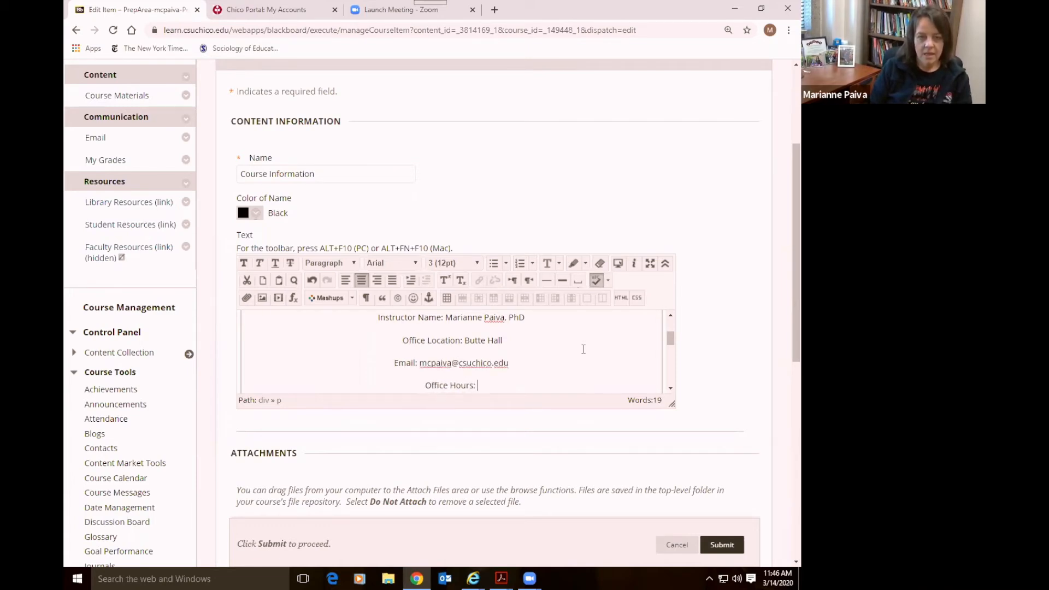
{"action": "type", "text": "Online, b"}
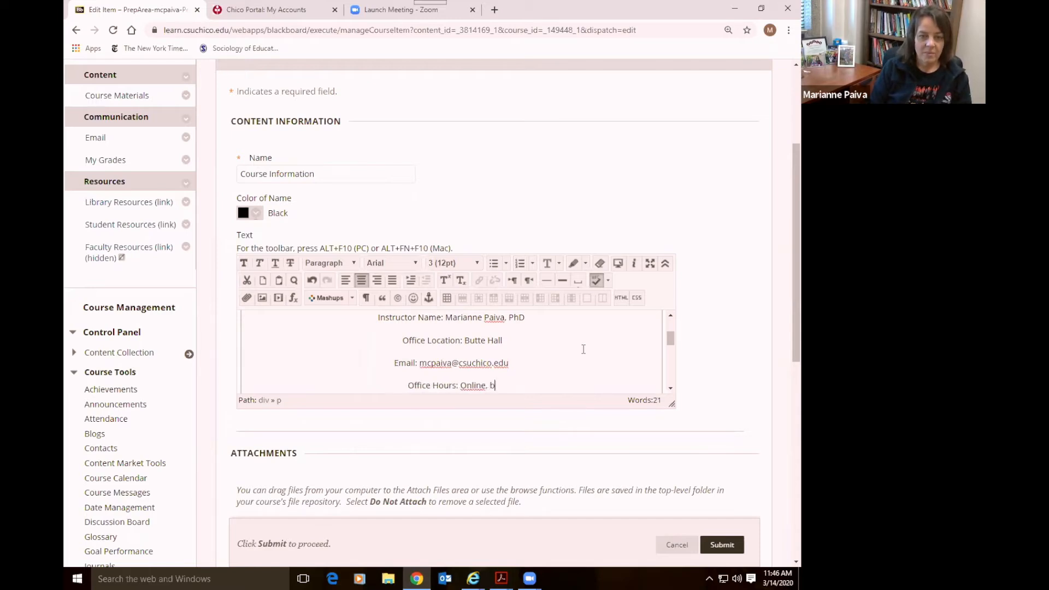
{"action": "type", "text": "y Appintment"}
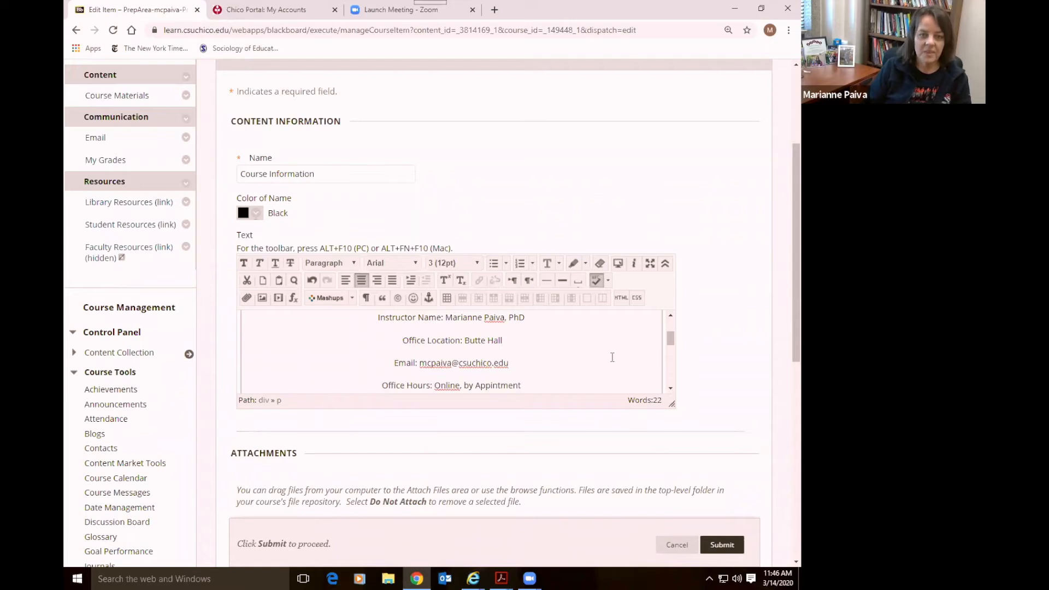
{"action": "scroll", "coordinate": [612, 357], "scroll_direction": "up", "scroll_amount": 1}
{"action": "scroll", "coordinate": [613, 357], "scroll_direction": "up", "scroll_amount": 1}
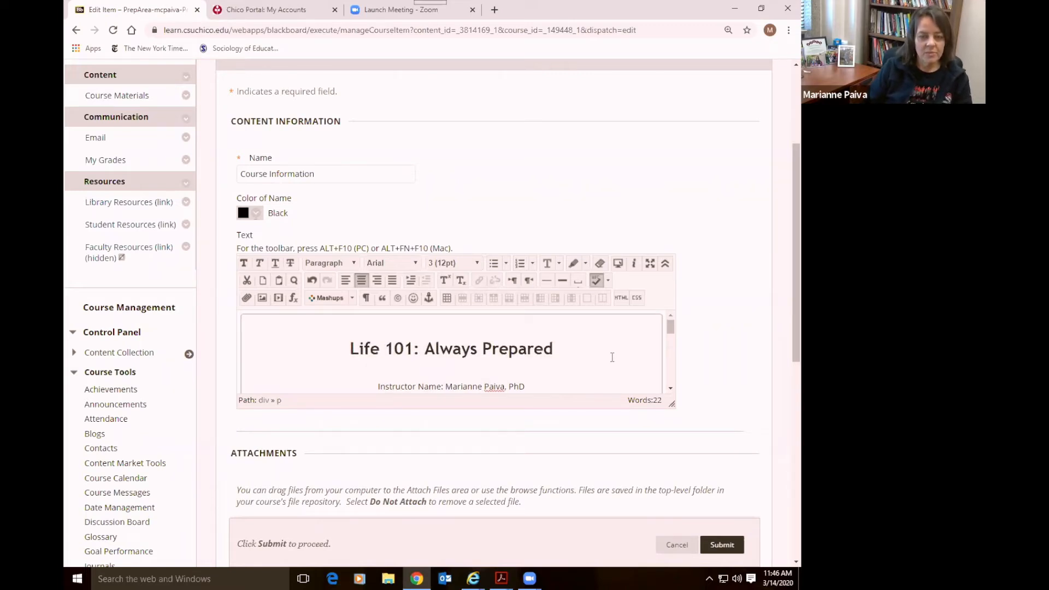
{"action": "scroll", "coordinate": [612, 357], "scroll_direction": "down", "scroll_amount": 2}
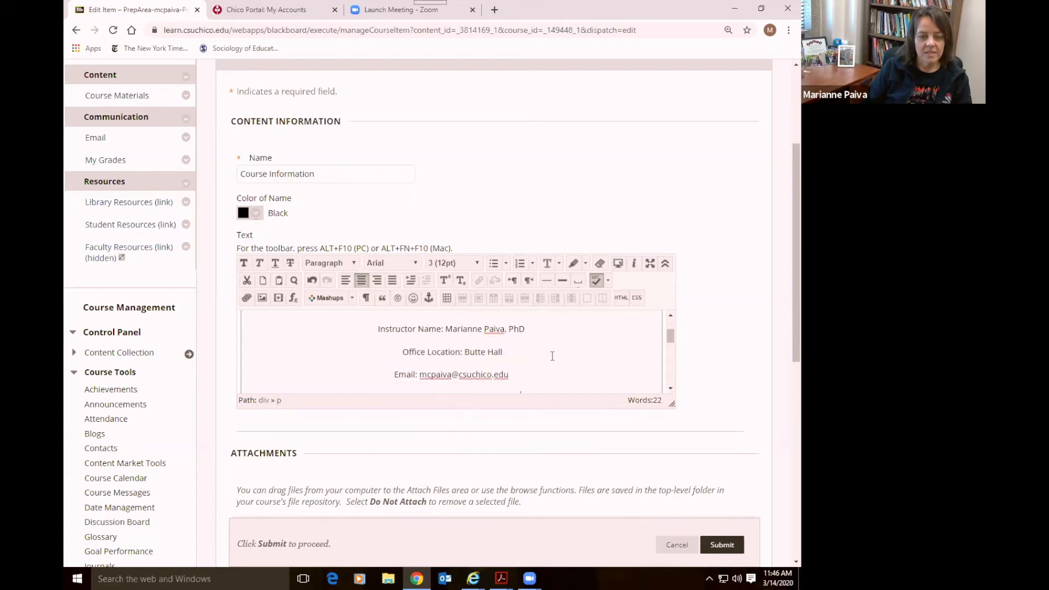
{"action": "scroll", "coordinate": [534, 361], "scroll_direction": "down", "scroll_amount": 2}
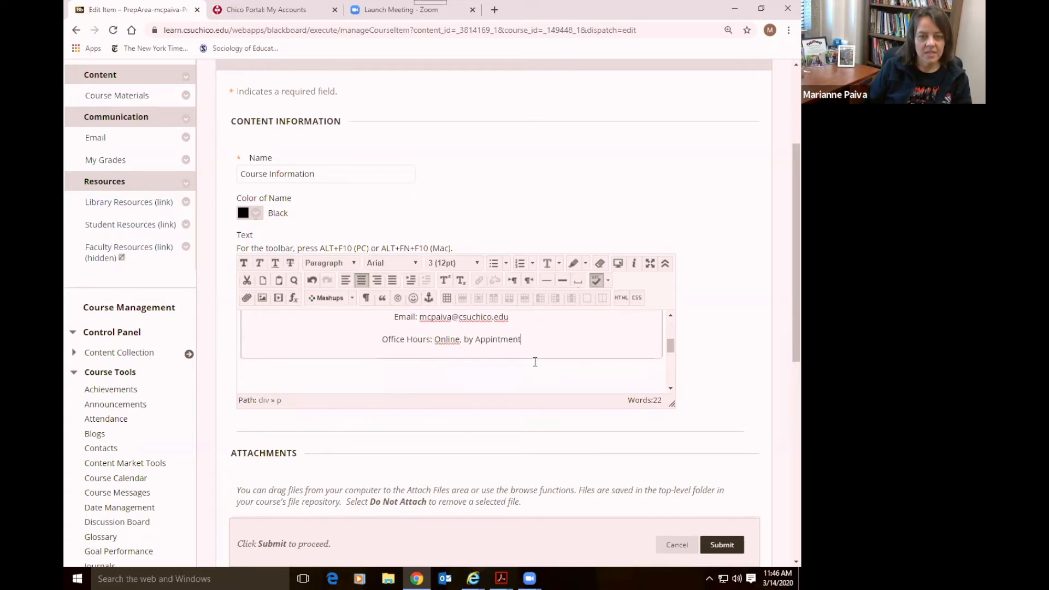
{"action": "left_click", "coordinate": [530, 347]}
{"action": "scroll", "coordinate": [585, 352], "scroll_direction": "up", "scroll_amount": 5}
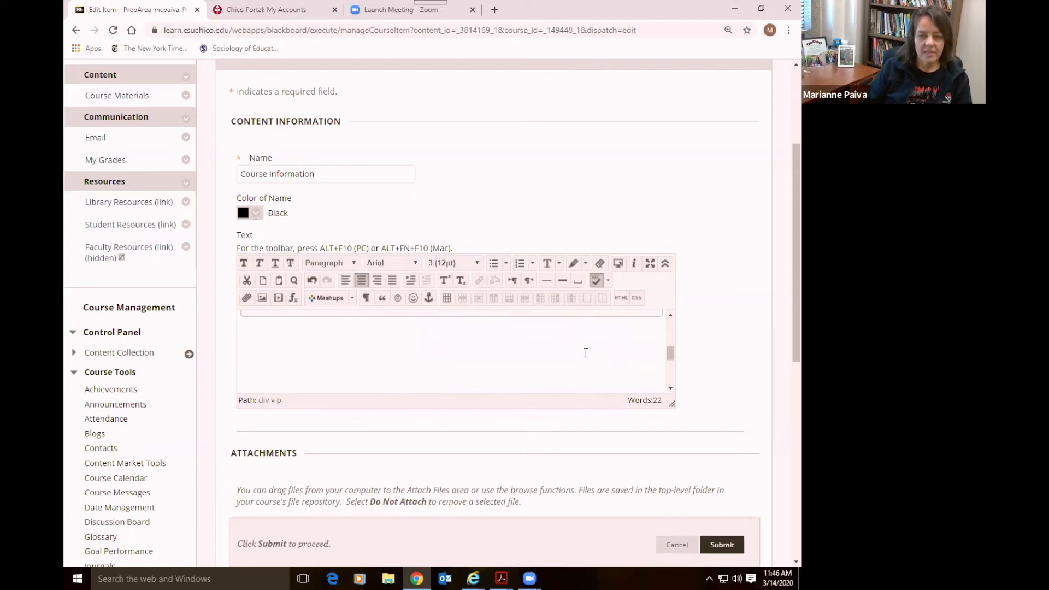
Try the Impact font on the Life 101 heading, then revert it to Arial
{"action": "left_click_drag", "start_coordinate": [555, 356], "coordinate": [354, 359]}
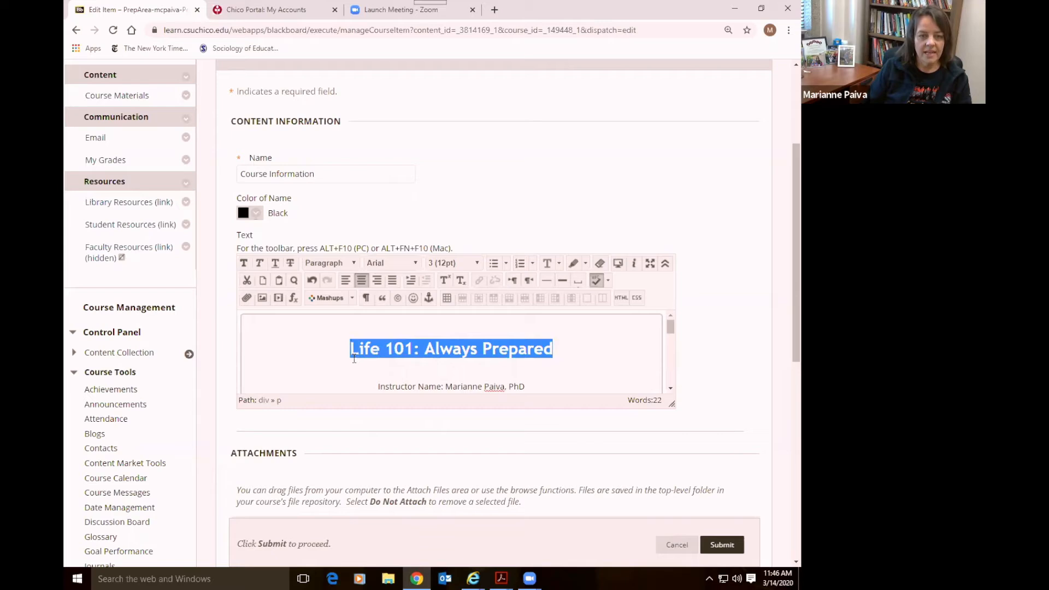
{"action": "left_click", "coordinate": [419, 264]}
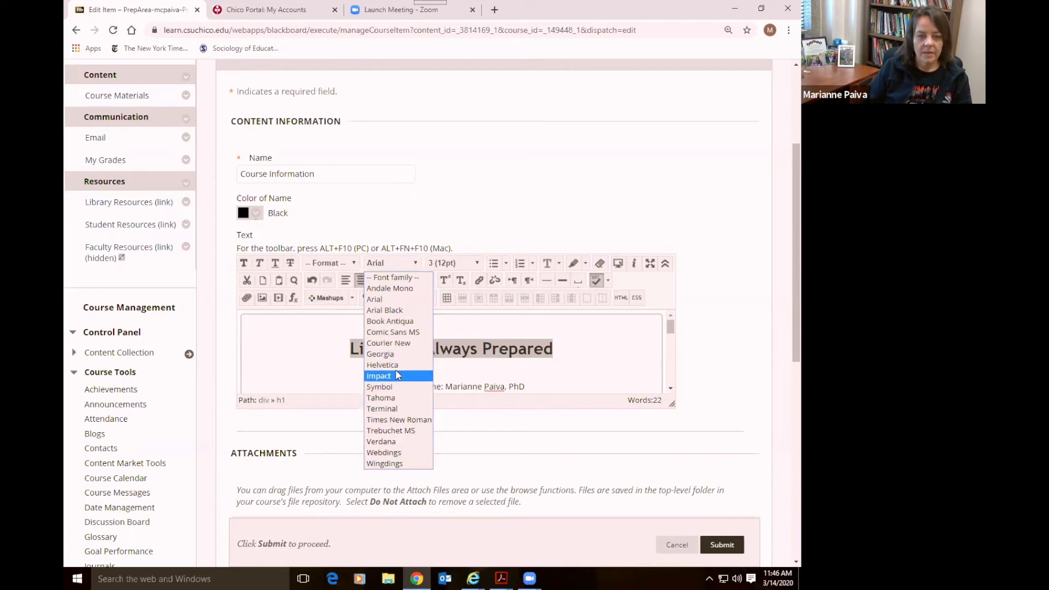
{"action": "left_click", "coordinate": [397, 375]}
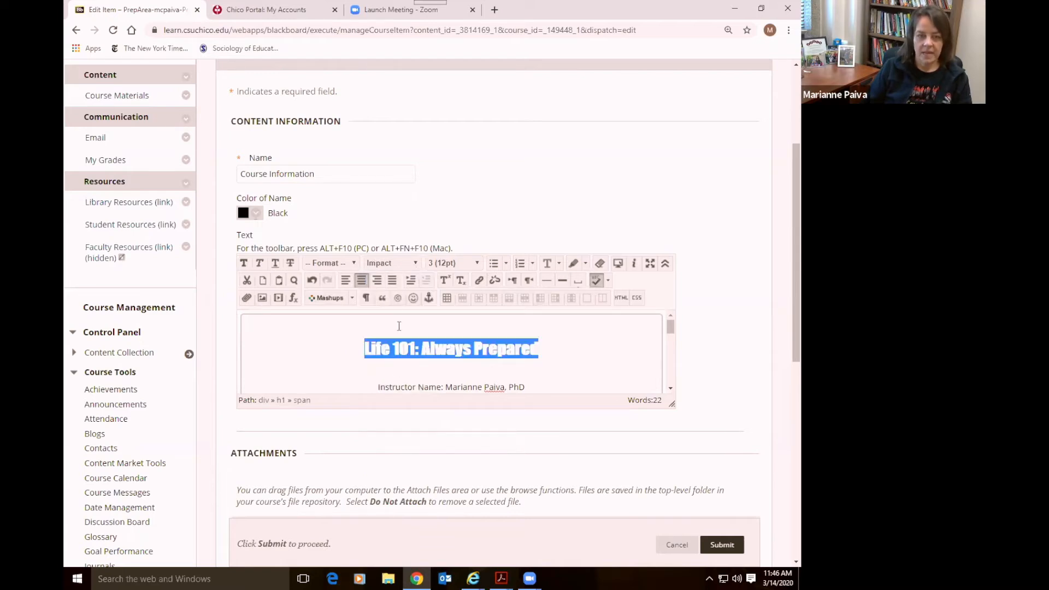
{"action": "left_click", "coordinate": [417, 264]}
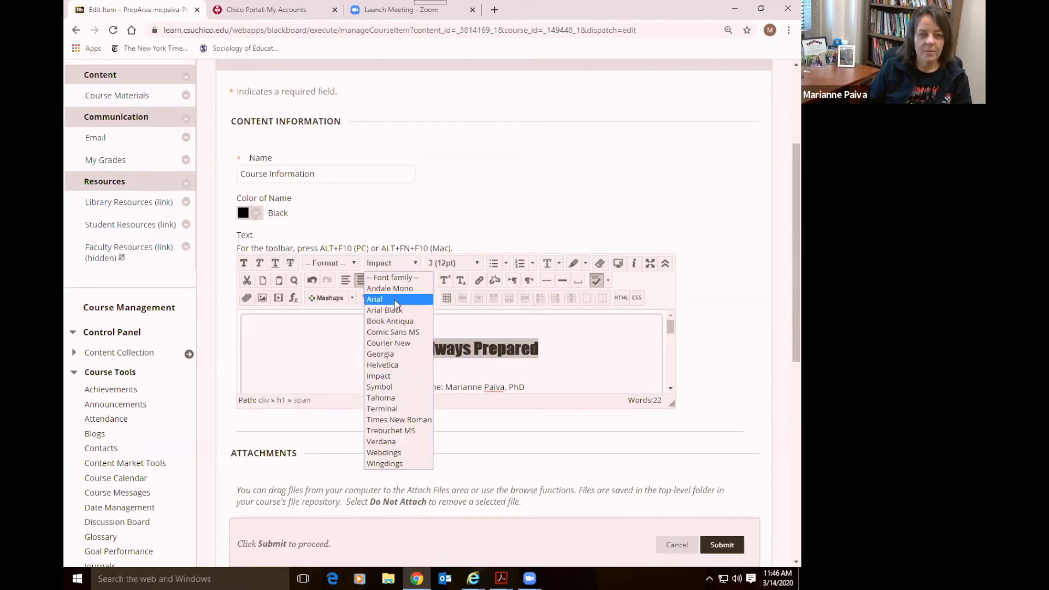
{"action": "left_click", "coordinate": [397, 299]}
{"action": "left_click", "coordinate": [349, 385]}
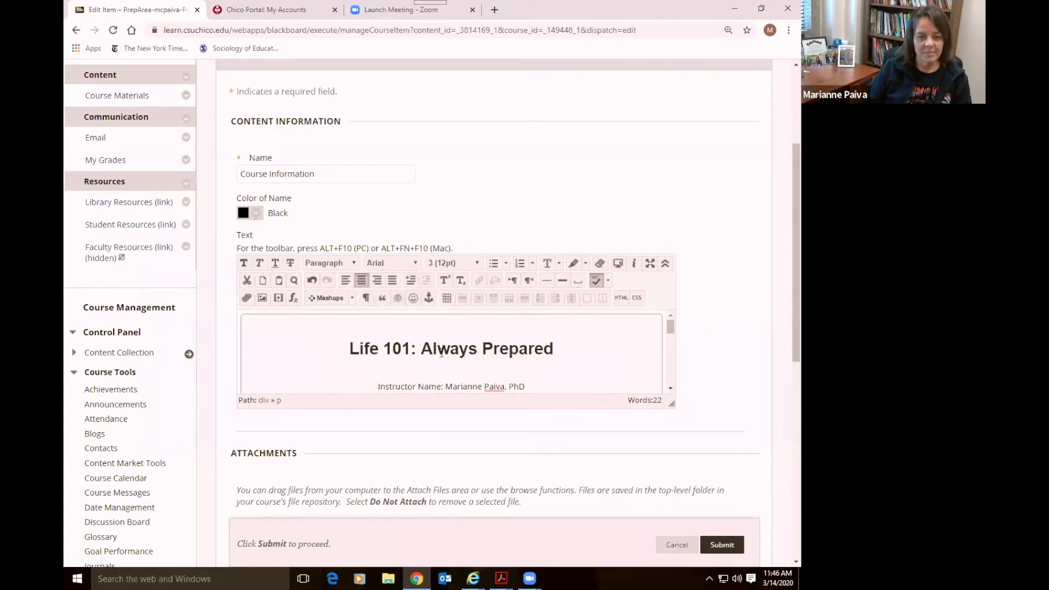
Set the Life 101 heading's font size to 7 (36pt)
{"action": "left_click_drag", "start_coordinate": [556, 349], "coordinate": [347, 351]}
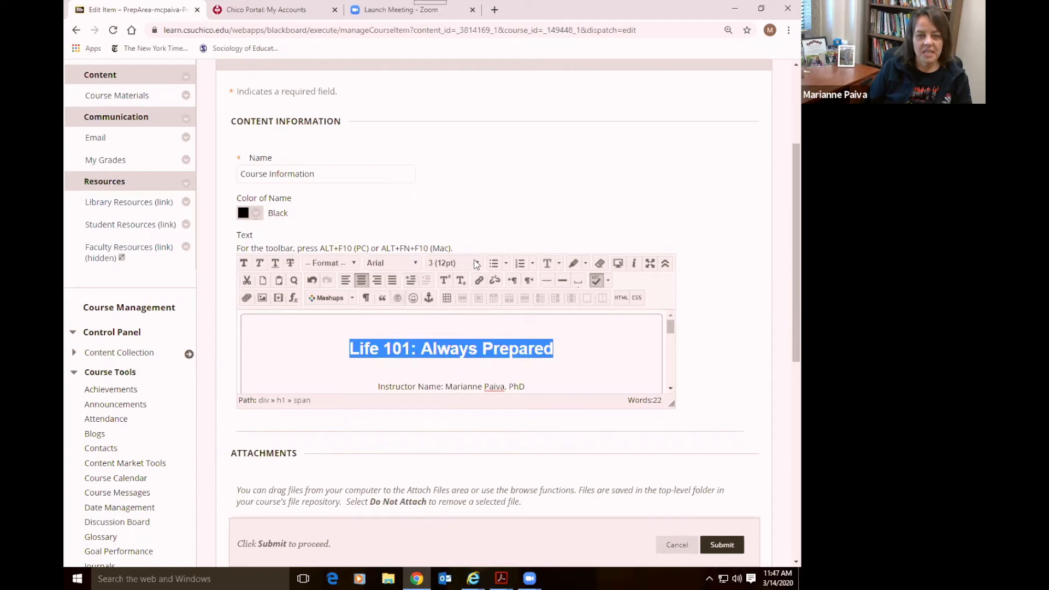
{"action": "left_click", "coordinate": [477, 264]}
{"action": "left_click", "coordinate": [452, 342]}
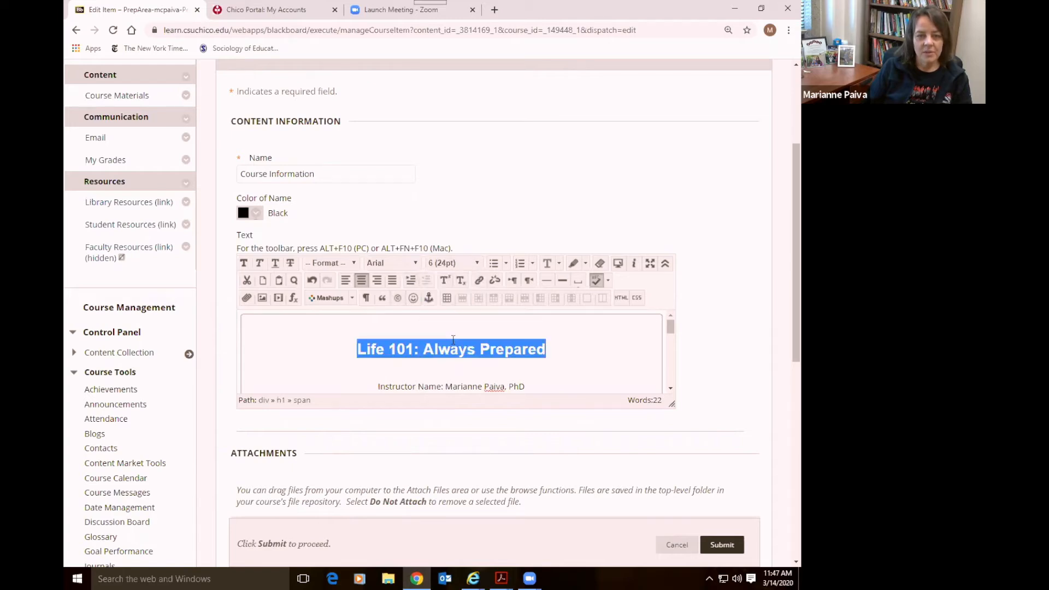
{"action": "left_click", "coordinate": [476, 263]}
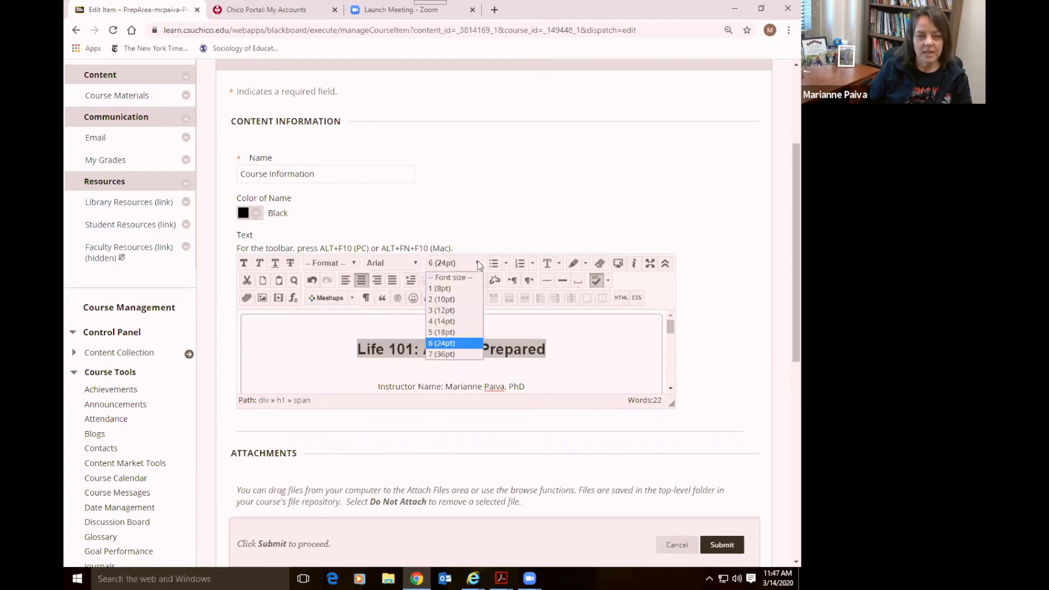
{"action": "left_click", "coordinate": [451, 310]}
{"action": "left_click", "coordinate": [476, 264]}
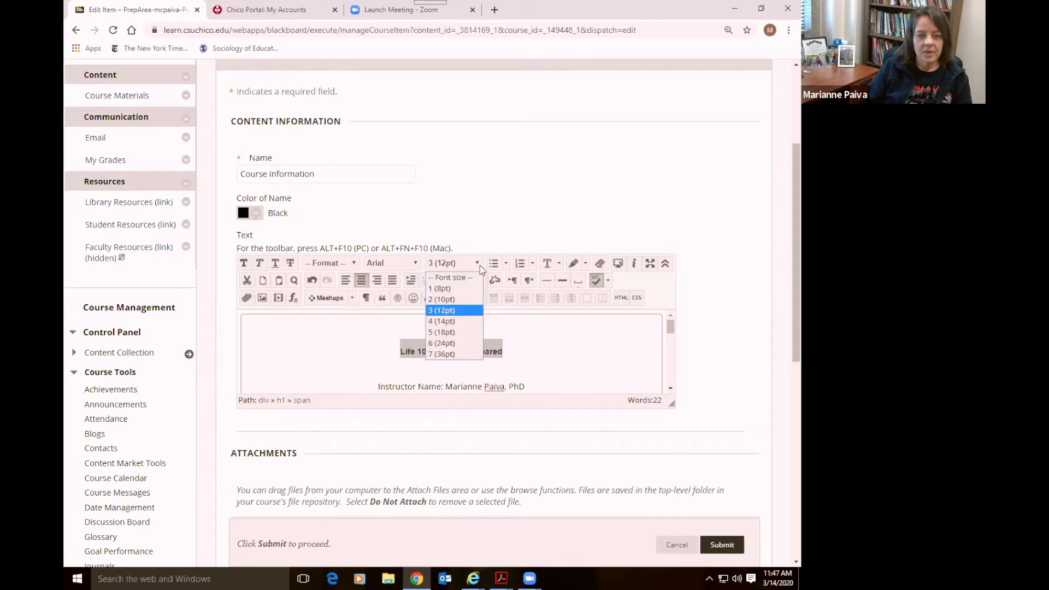
{"action": "left_click", "coordinate": [457, 354]}
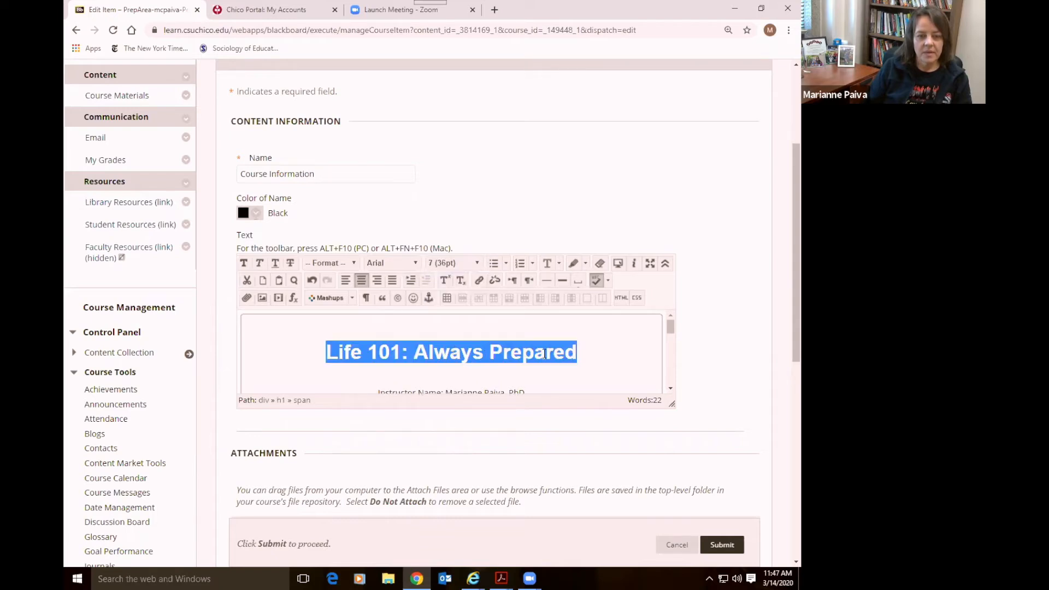
{"action": "left_click", "coordinate": [584, 348]}
{"action": "scroll", "coordinate": [598, 358], "scroll_direction": "down", "scroll_amount": 4}
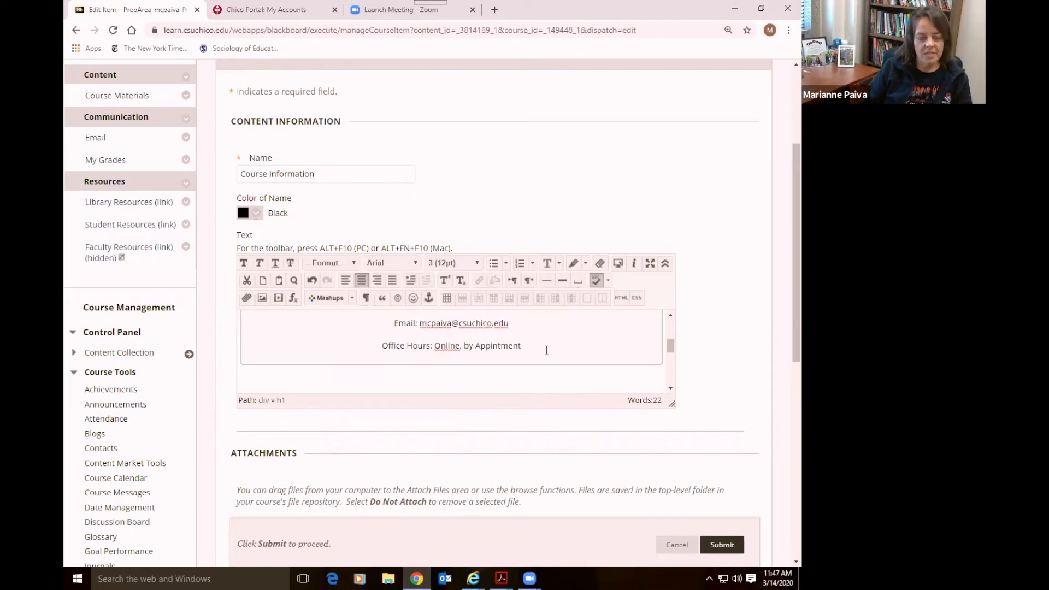
Submit the Edit Item form to save the Course Information changes
{"action": "scroll", "coordinate": [546, 350], "scroll_direction": "down", "scroll_amount": 2}
{"action": "scroll", "coordinate": [546, 350], "scroll_direction": "up", "scroll_amount": 2}
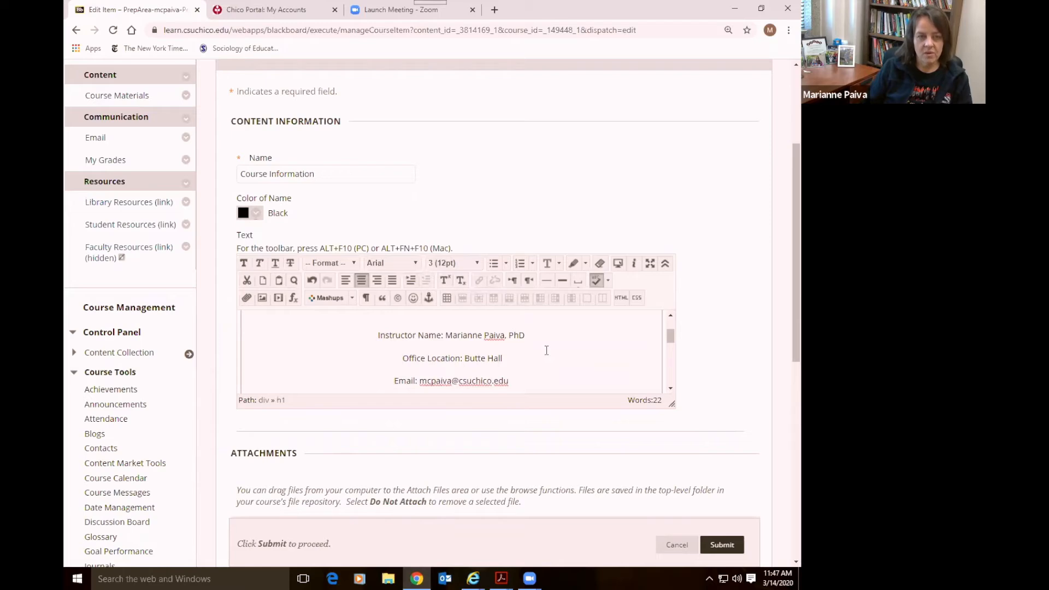
{"action": "scroll", "coordinate": [688, 371], "scroll_direction": "down", "scroll_amount": 7}
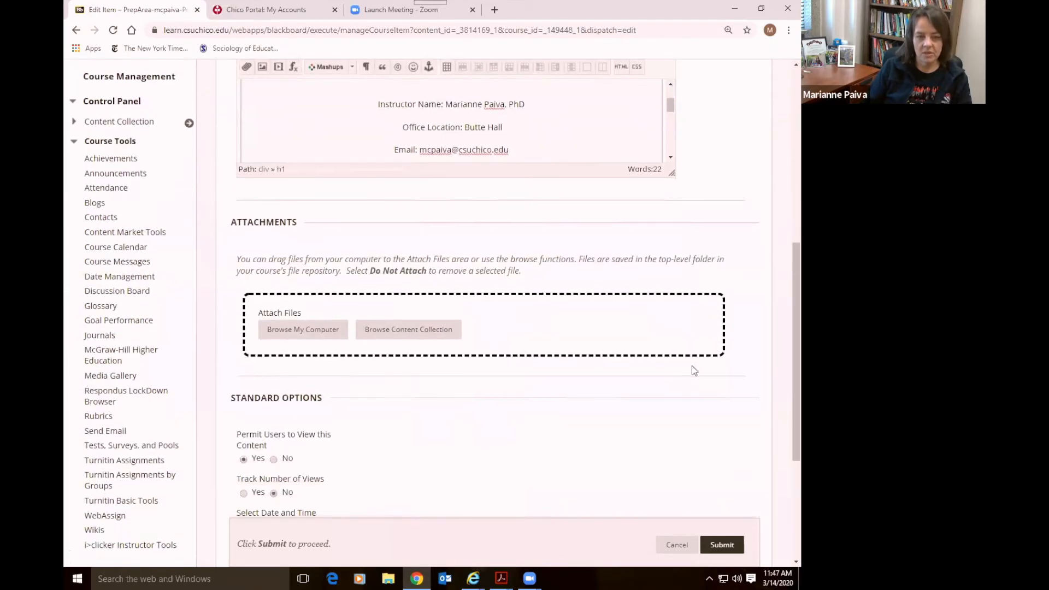
{"action": "scroll", "coordinate": [683, 311], "scroll_direction": "up", "scroll_amount": 5}
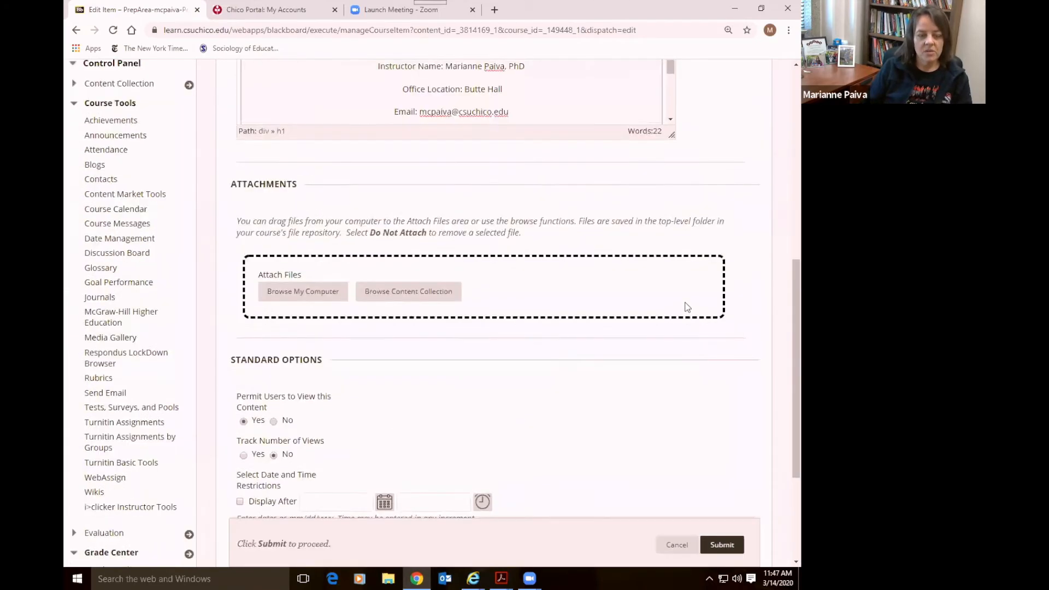
{"action": "scroll", "coordinate": [687, 306], "scroll_direction": "down", "scroll_amount": 5}
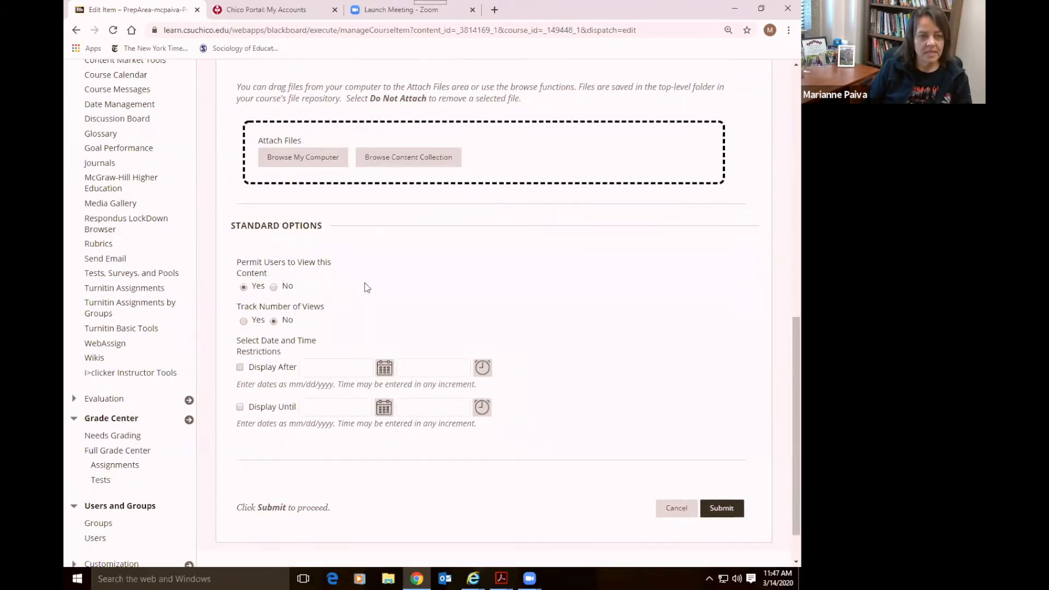
{"action": "left_click", "coordinate": [718, 511]}
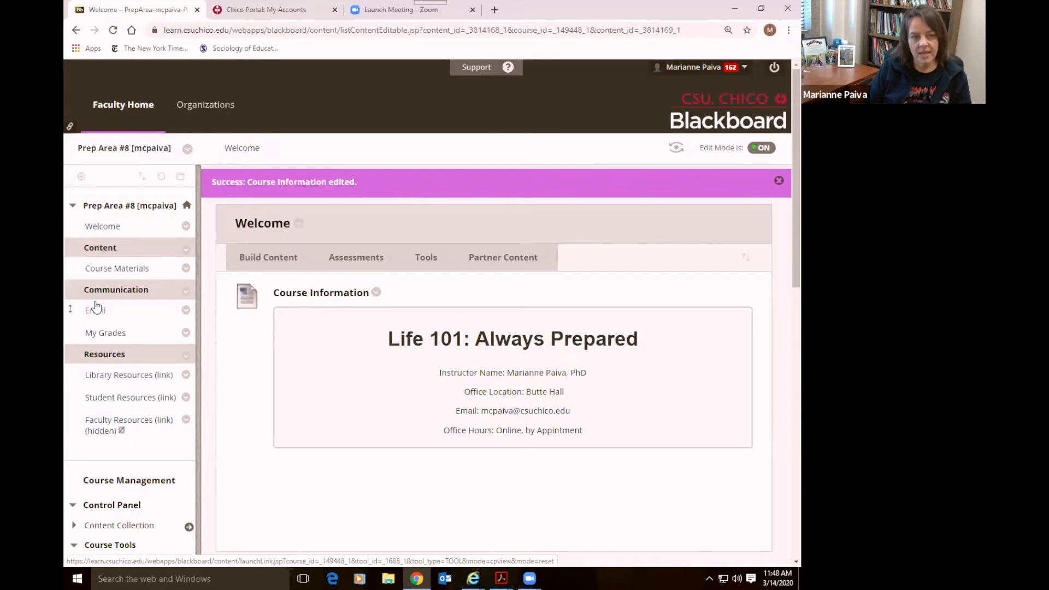
Create a 'Syllabus' content area available to users, move it above Email, and open it
{"action": "left_click", "coordinate": [81, 178]}
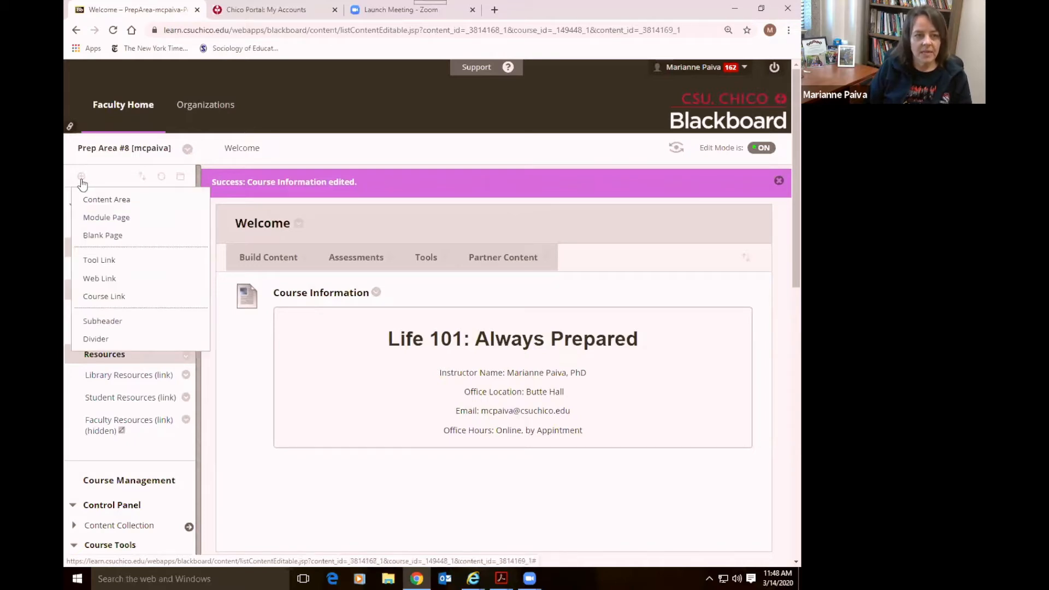
{"action": "mouse_move", "coordinate": [84, 180]}
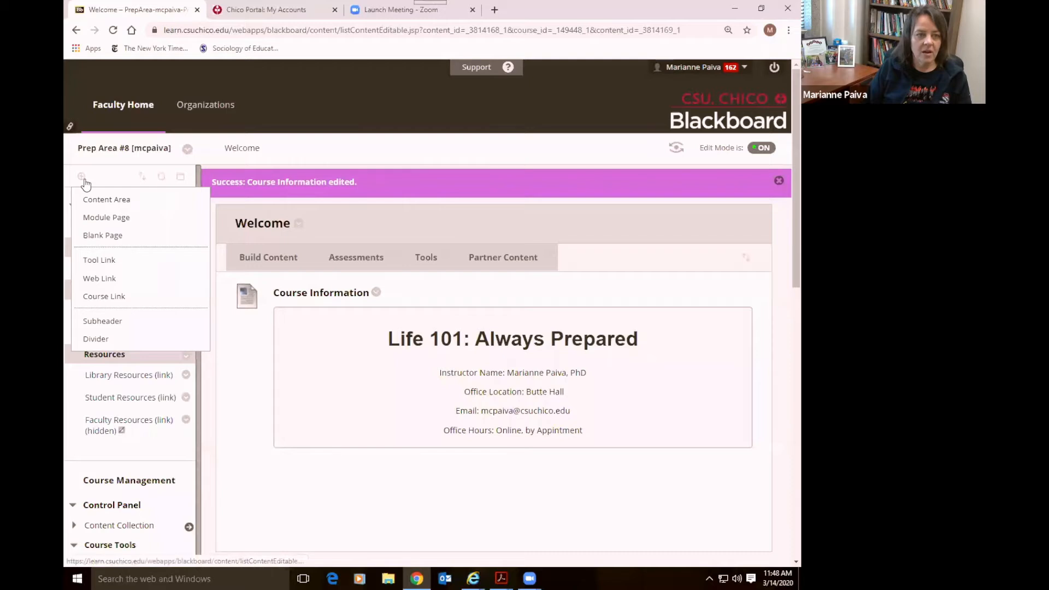
{"action": "mouse_move", "coordinate": [337, 274]}
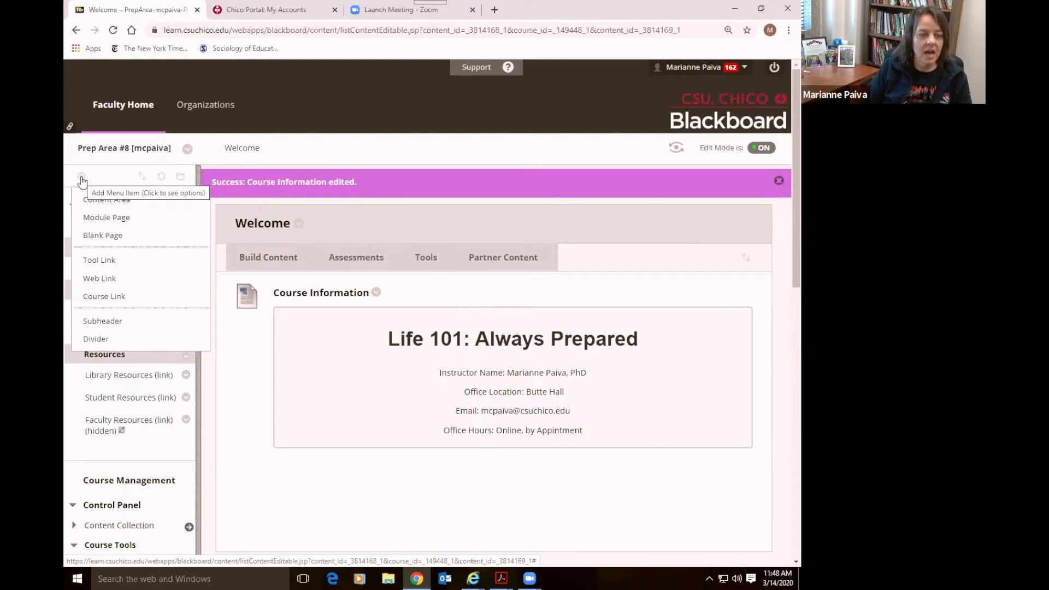
{"action": "left_click", "coordinate": [81, 177]}
{"action": "left_click", "coordinate": [79, 178]}
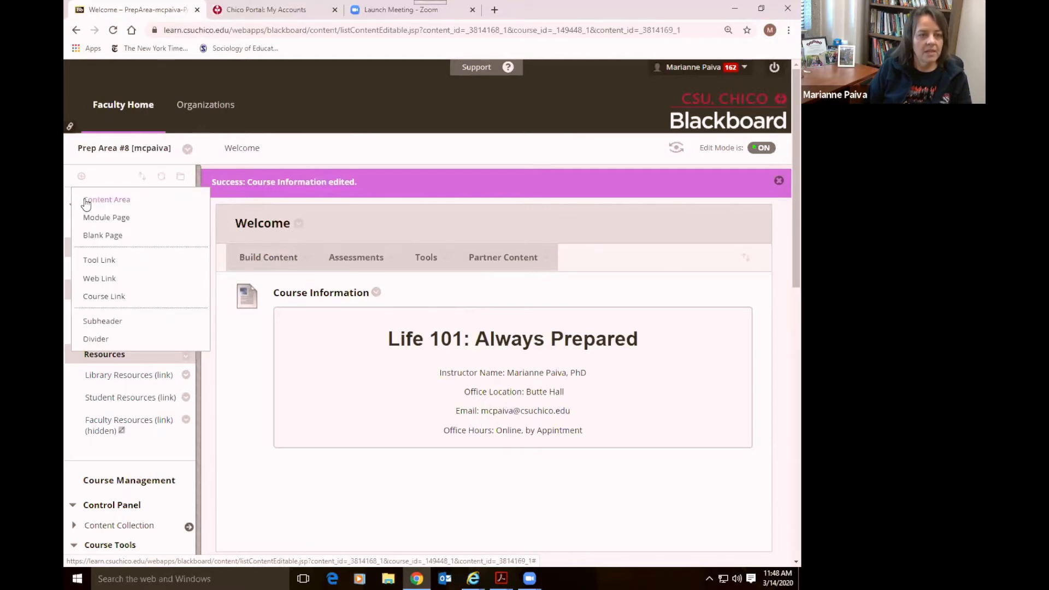
{"action": "left_click", "coordinate": [86, 201]}
{"action": "type", "text": "S"}
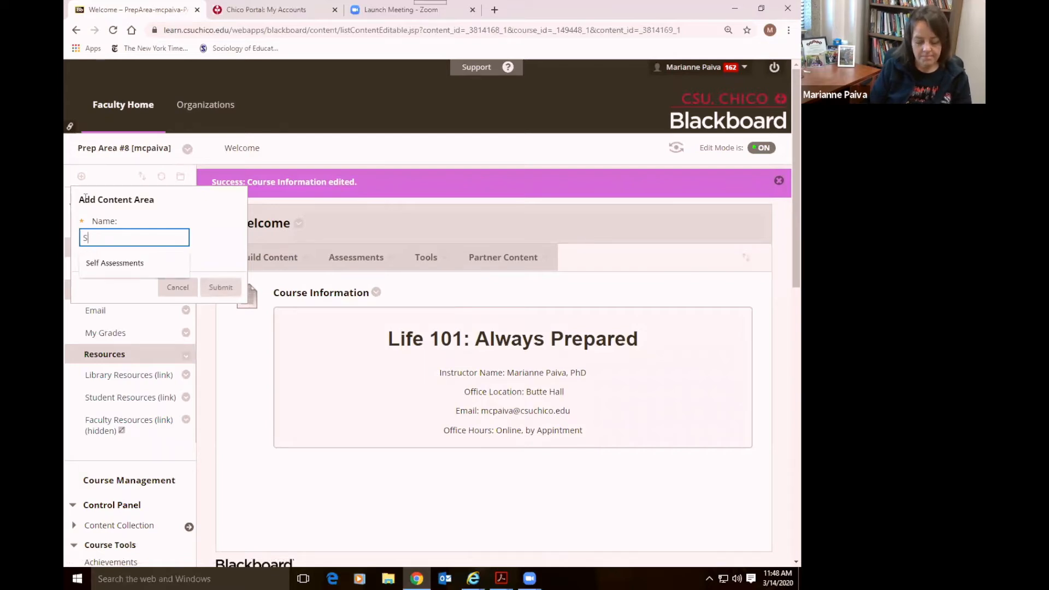
{"action": "type", "text": "yllabus"}
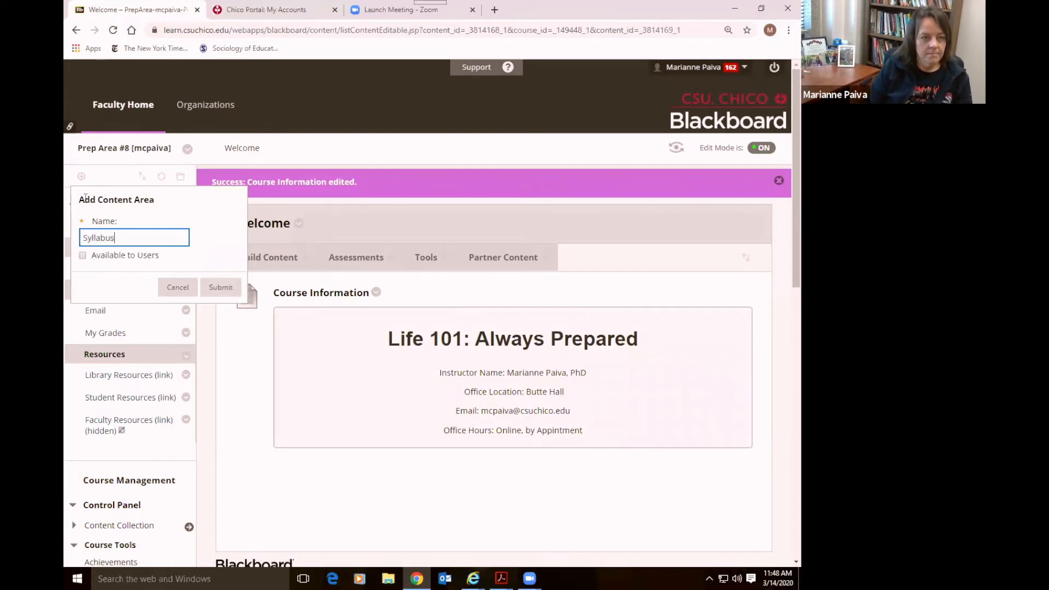
{"action": "left_click", "coordinate": [83, 256]}
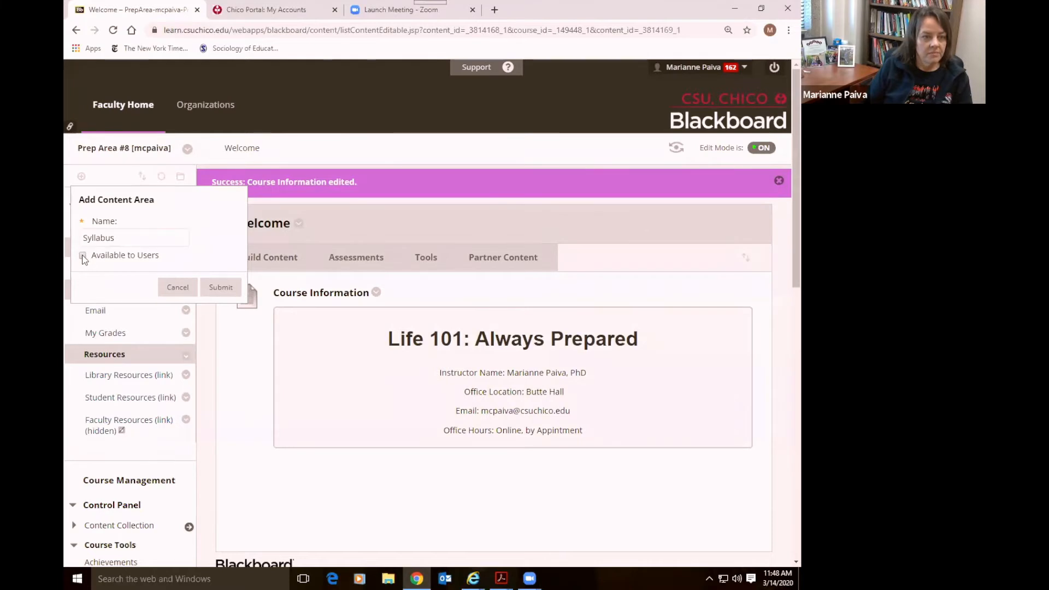
{"action": "left_click", "coordinate": [216, 289]}
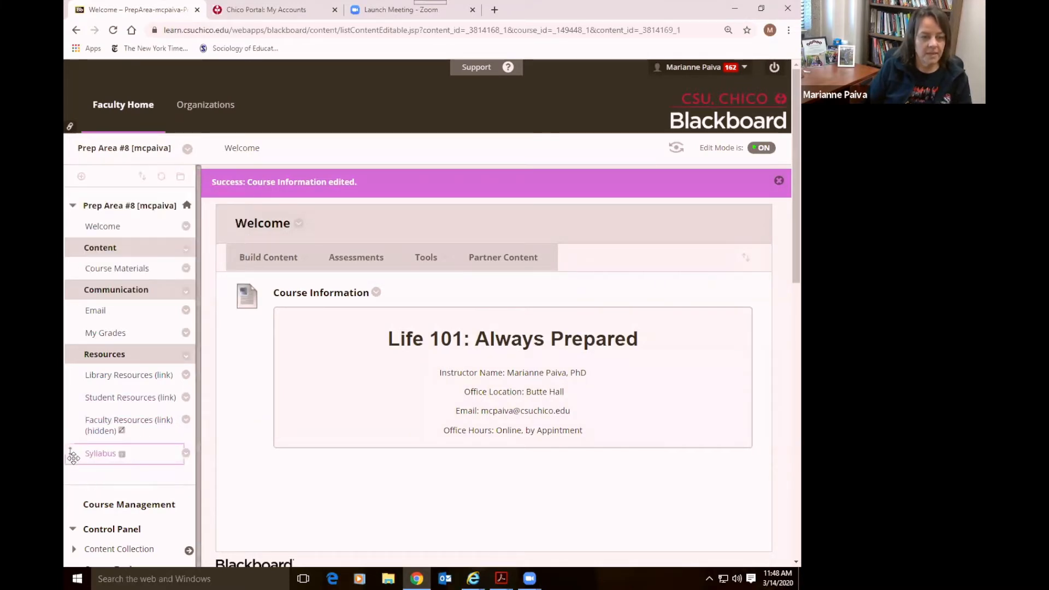
{"action": "left_click_drag", "start_coordinate": [73, 462], "coordinate": [75, 309]}
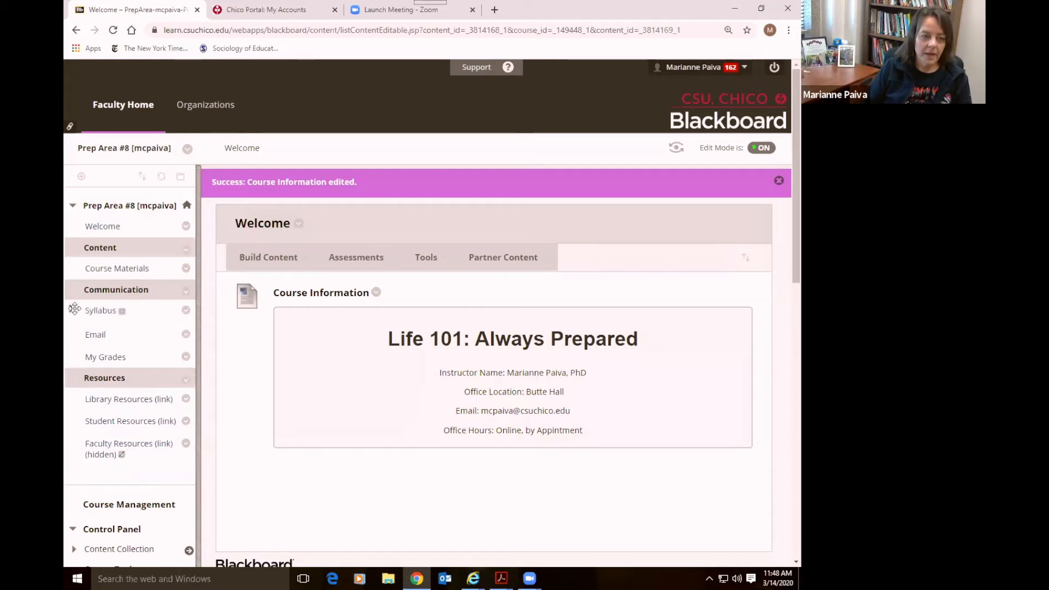
{"action": "left_click", "coordinate": [103, 315]}
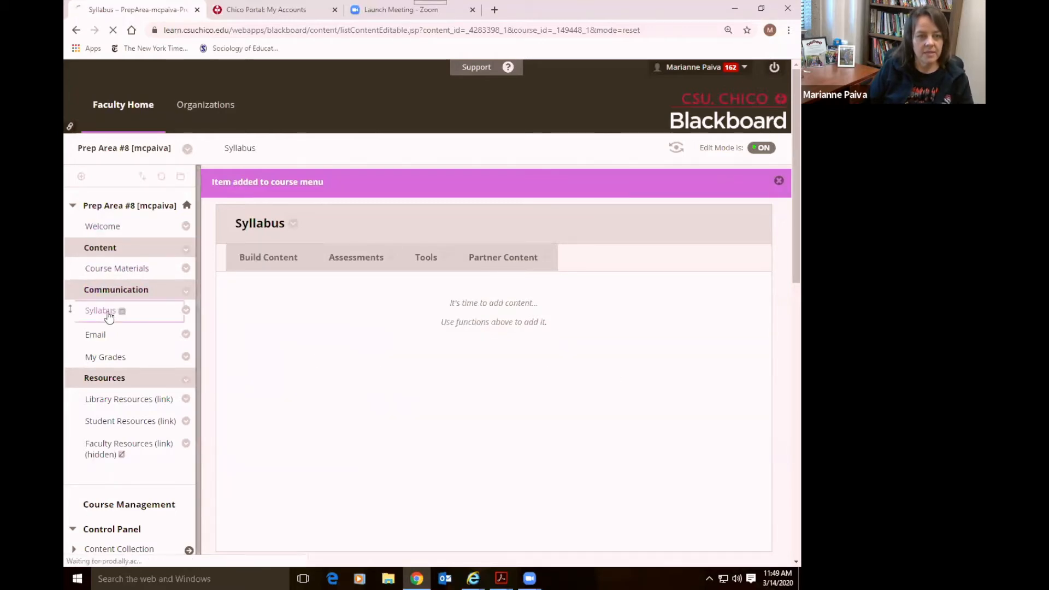
Start a new File item from Build Content on the Syllabus page
{"action": "left_click", "coordinate": [109, 311]}
{"action": "left_click", "coordinate": [276, 235]}
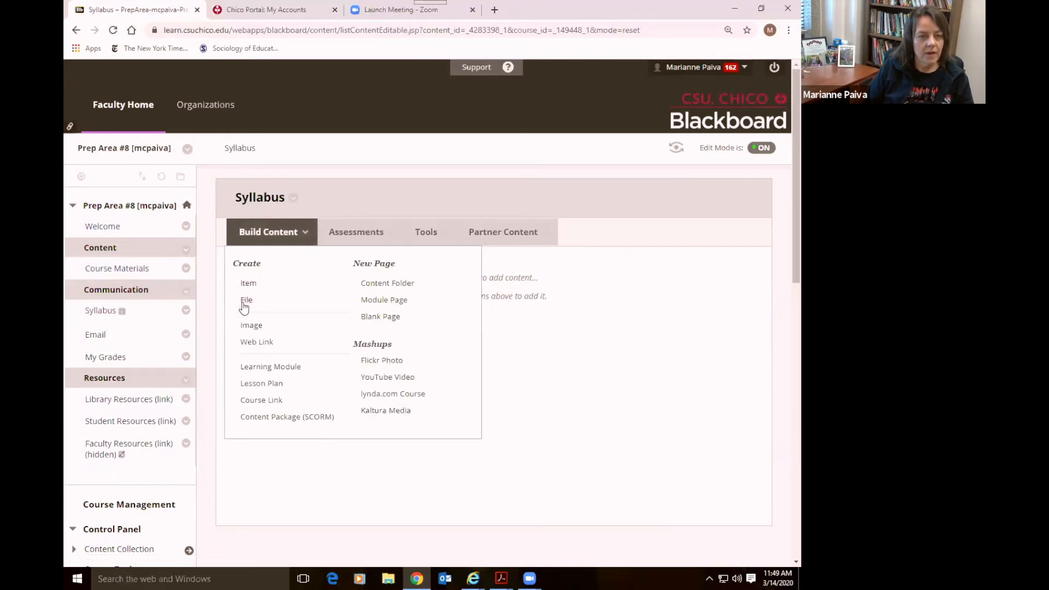
{"action": "left_click", "coordinate": [246, 300]}
{"action": "scroll", "coordinate": [661, 364], "scroll_direction": "down", "scroll_amount": 2}
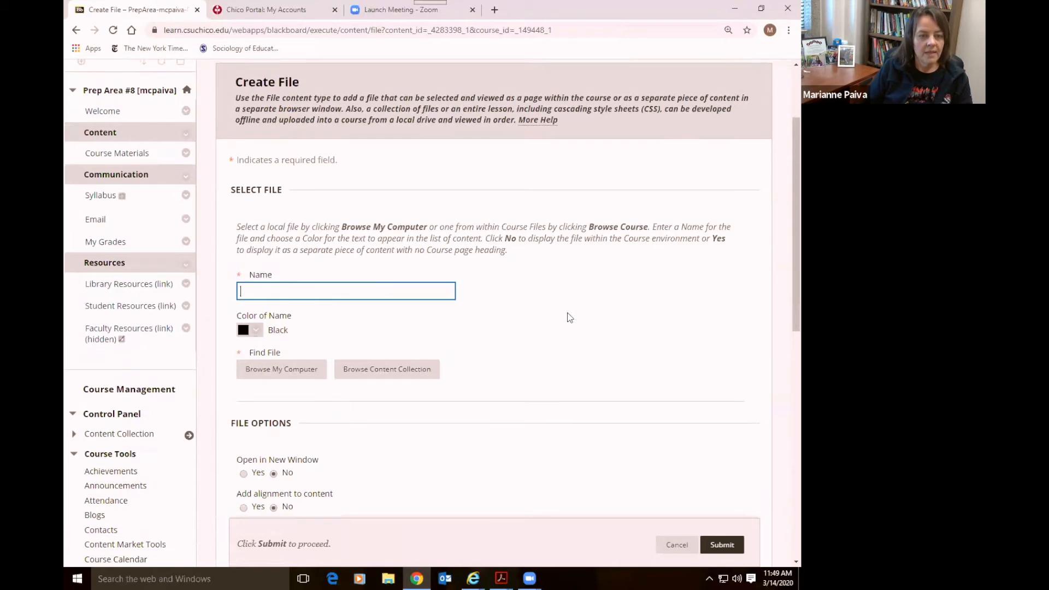
{"action": "left_click", "coordinate": [316, 291]}
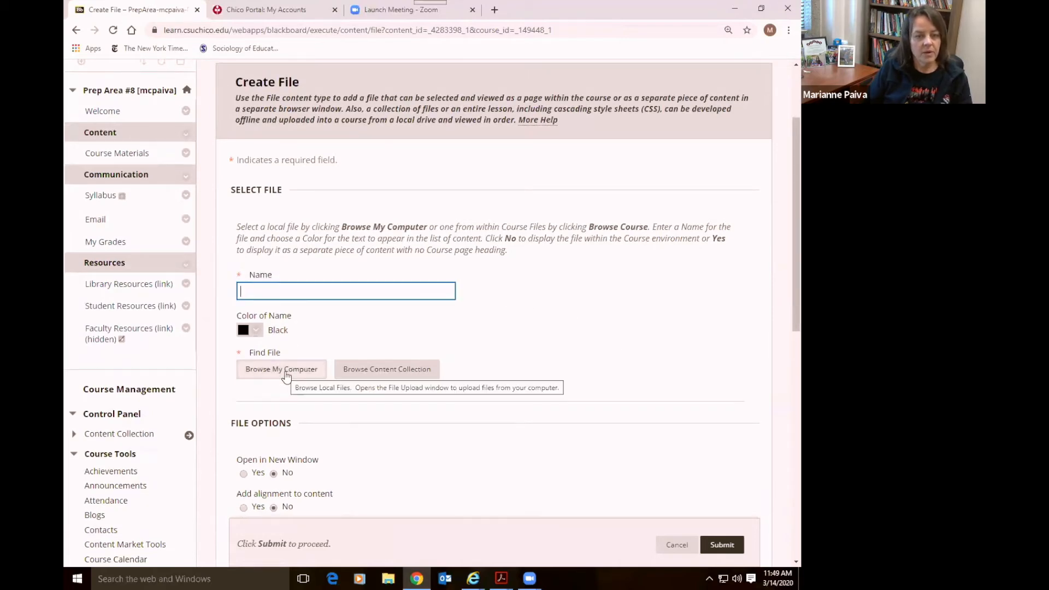
Attach SOCIOLOGY 363 Syllabus Spring 20.pdf from the Desktop
{"action": "left_click", "coordinate": [285, 375]}
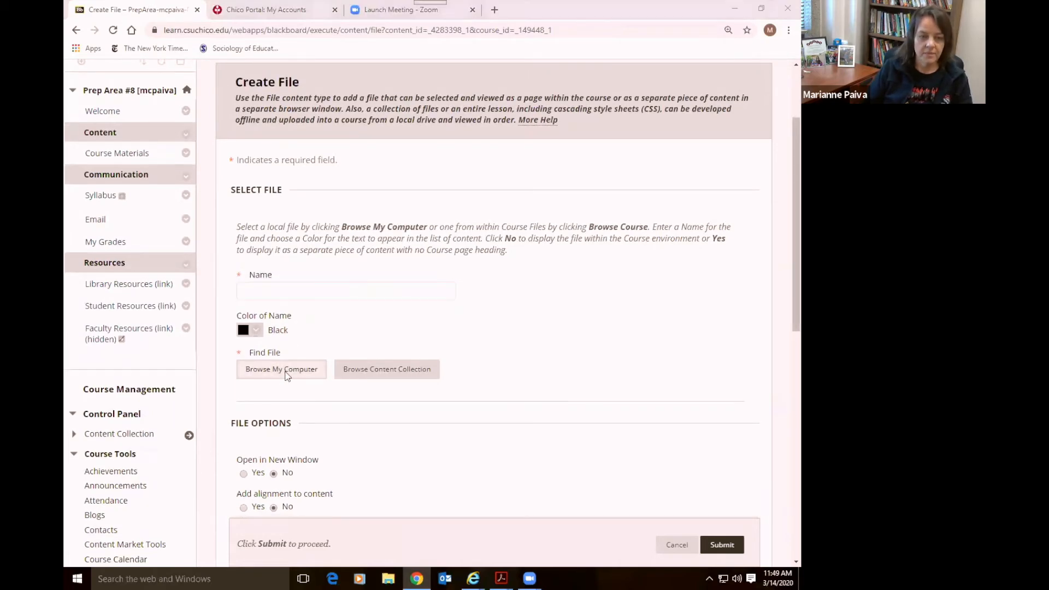
{"action": "left_click_drag", "start_coordinate": [153, 189], "coordinate": [151, 70]}
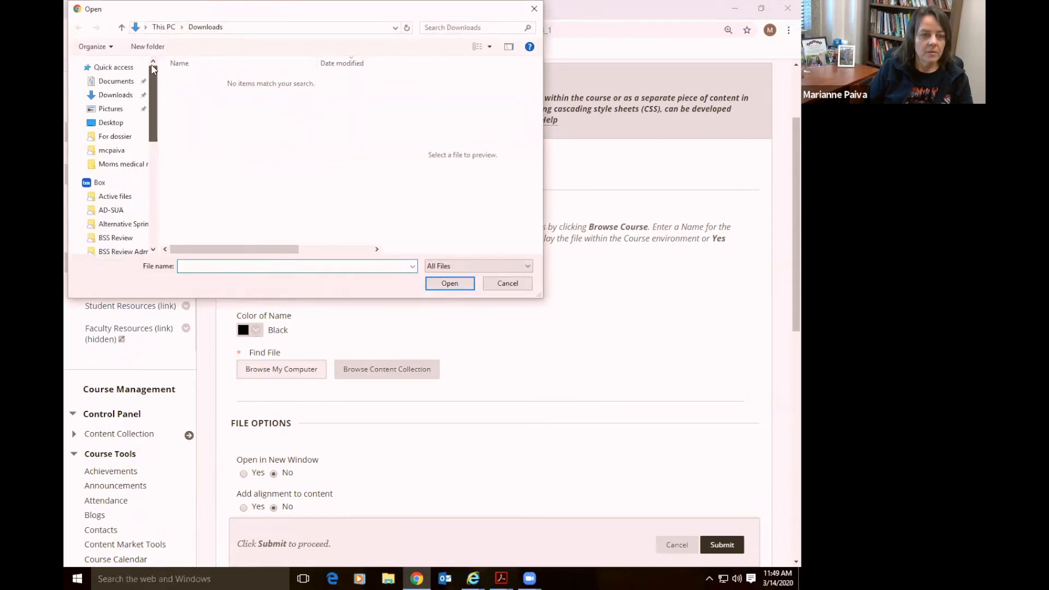
{"action": "left_click", "coordinate": [102, 125]}
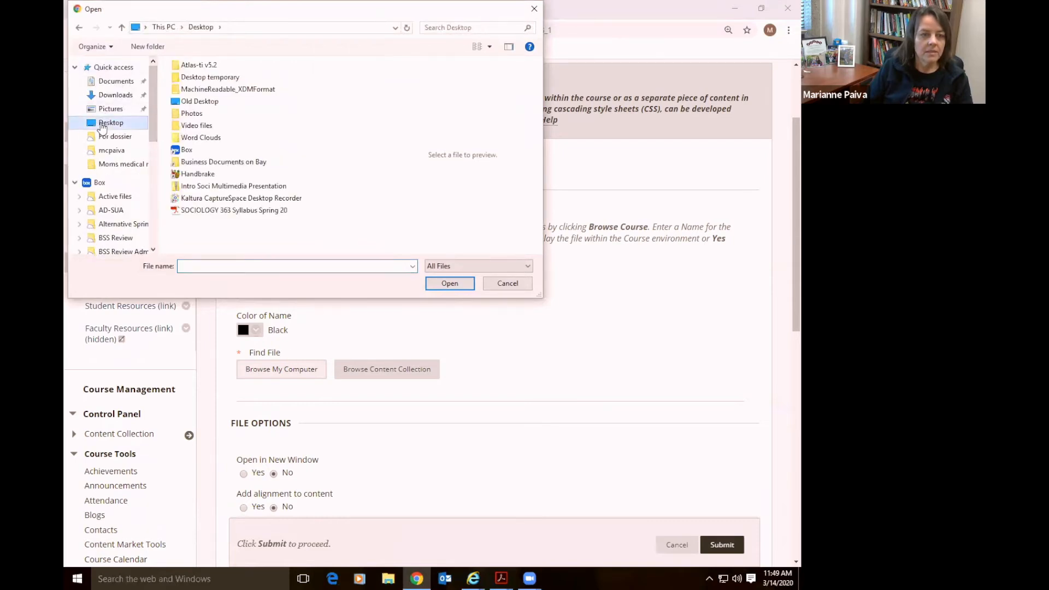
{"action": "double_click", "coordinate": [268, 211]}
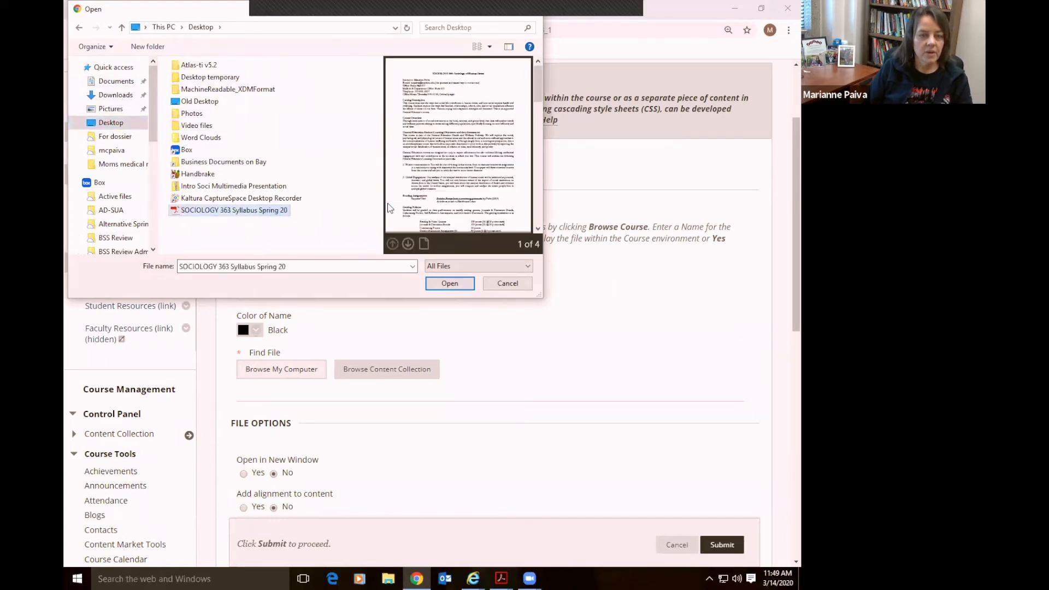
{"action": "left_click", "coordinate": [447, 283]}
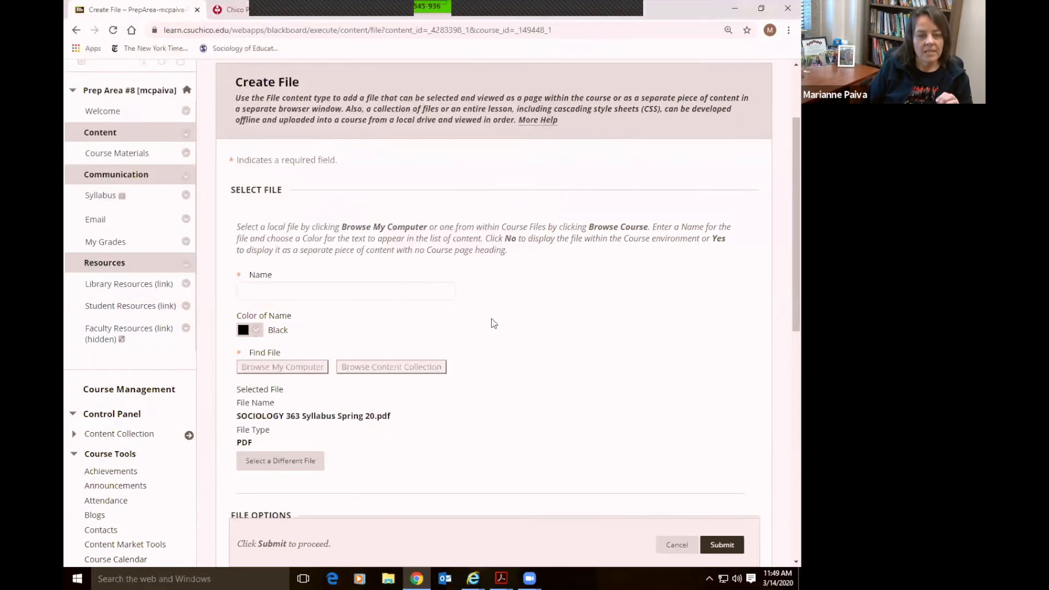
Set the file to open in a new window; submitting without a name triggers an alert, dismissed
{"action": "scroll", "coordinate": [595, 341], "scroll_direction": "down", "scroll_amount": 1}
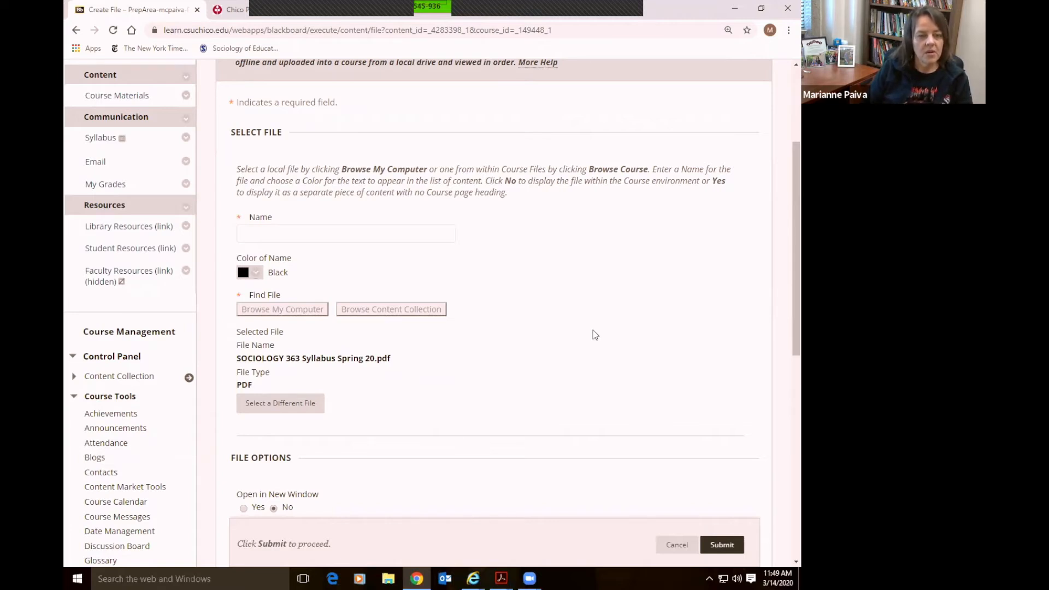
{"action": "scroll", "coordinate": [571, 309], "scroll_direction": "down", "scroll_amount": 1}
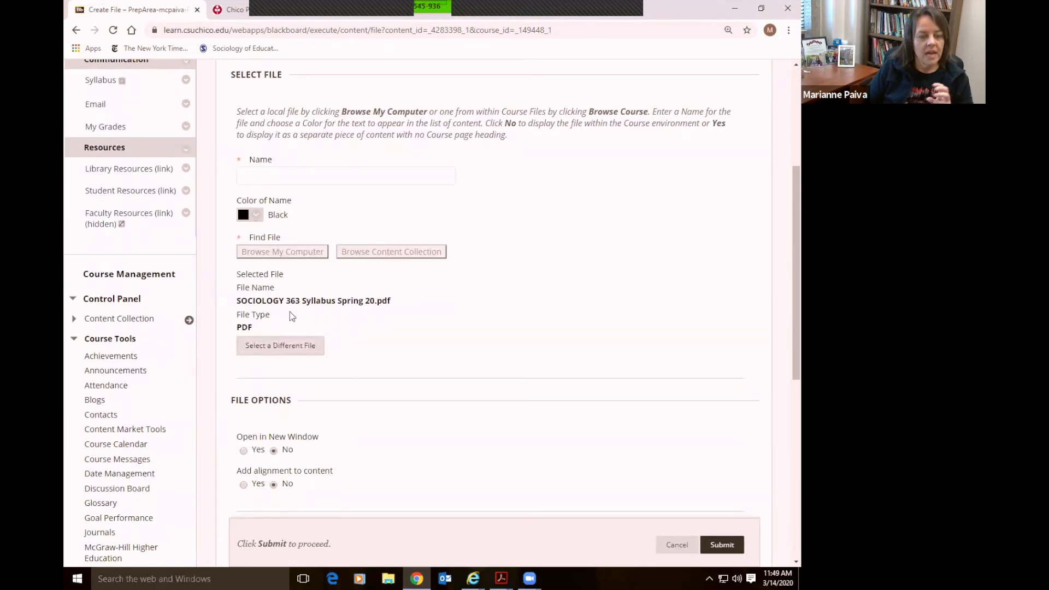
{"action": "scroll", "coordinate": [414, 356], "scroll_direction": "down", "scroll_amount": 4}
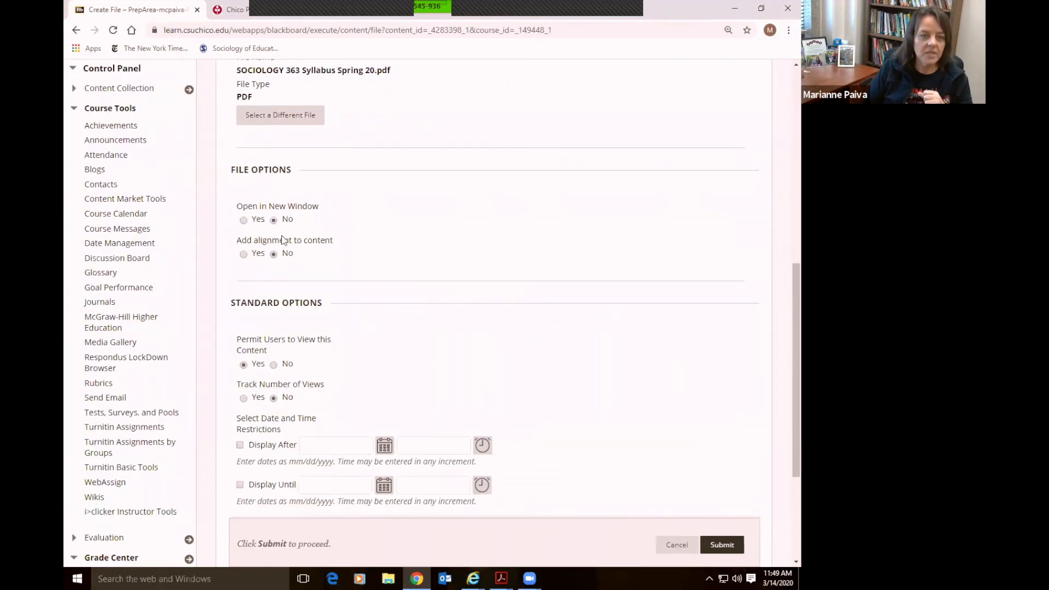
{"action": "left_click", "coordinate": [244, 220]}
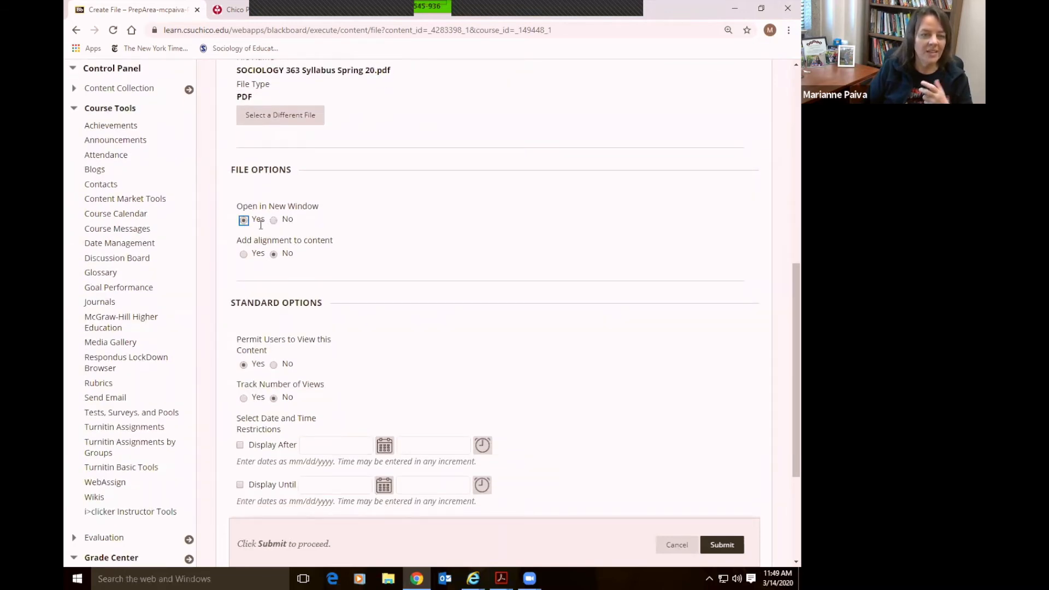
{"action": "scroll", "coordinate": [485, 323], "scroll_direction": "down", "scroll_amount": 2}
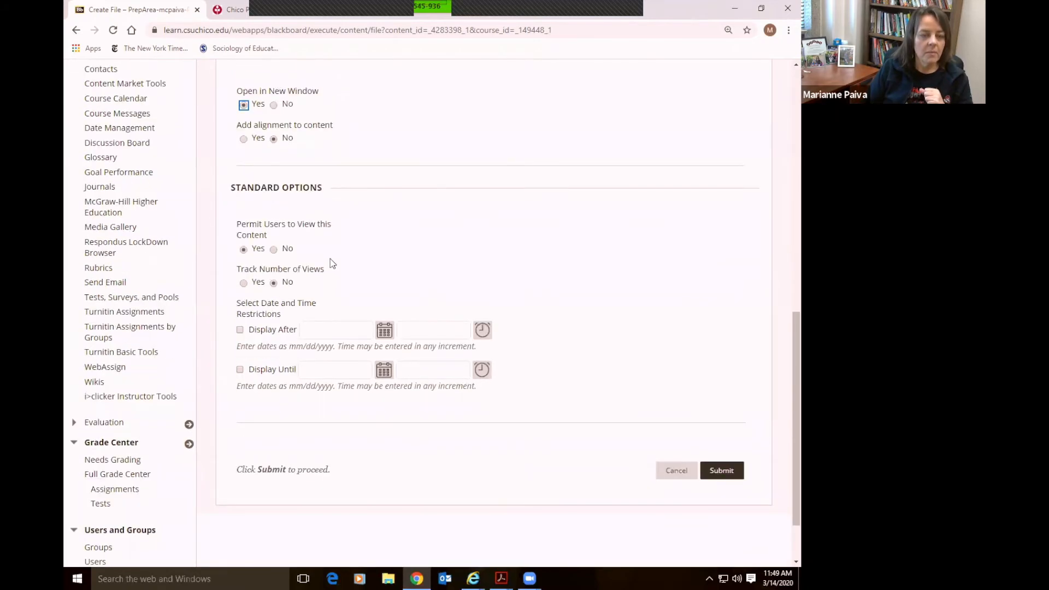
{"action": "left_click", "coordinate": [722, 475]}
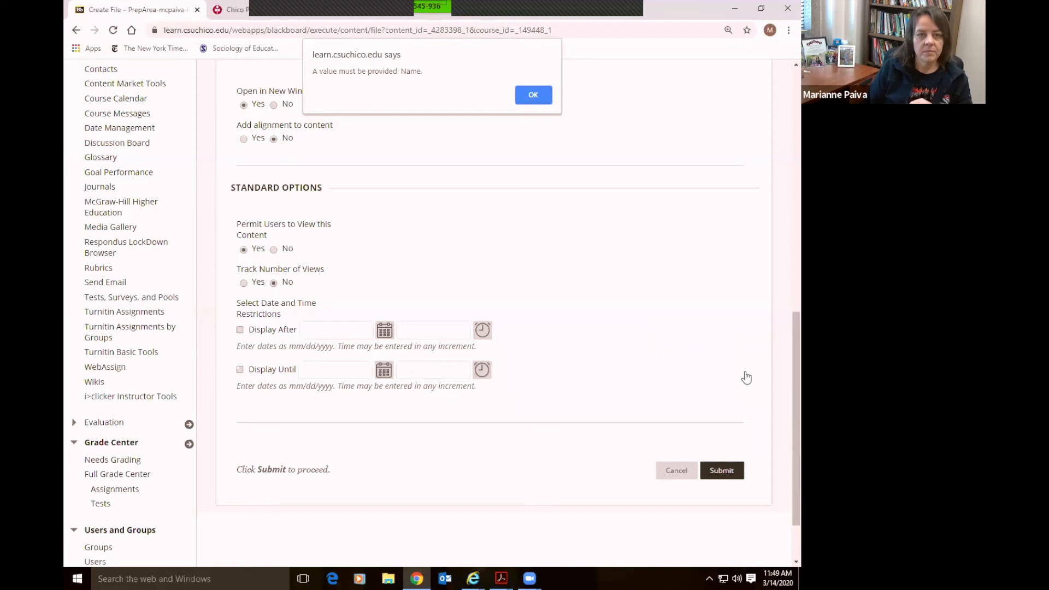
{"action": "left_click", "coordinate": [533, 95]}
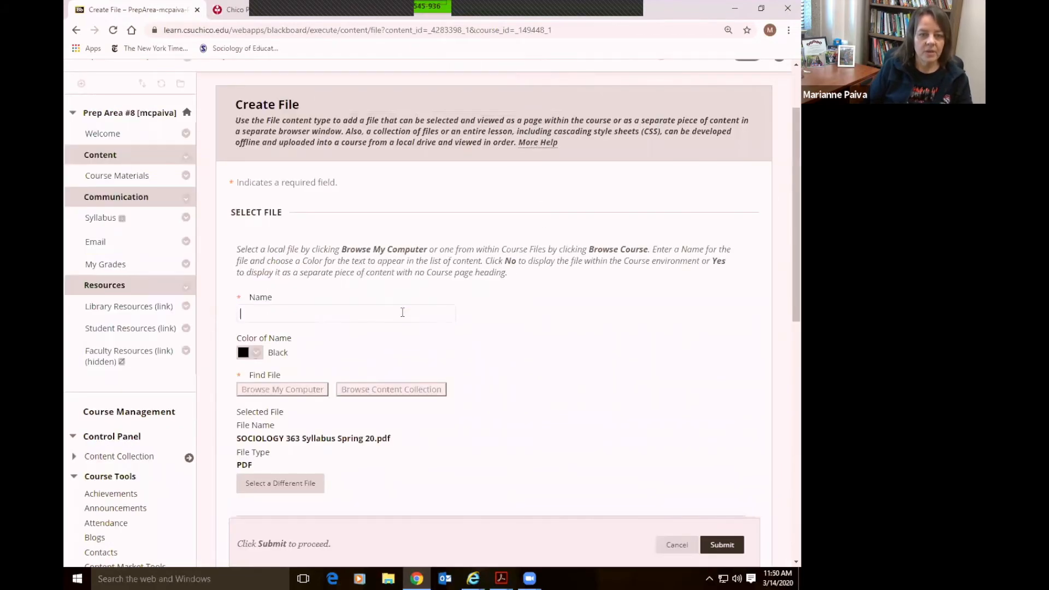
Name the file item 'Syllabus' and submit it
{"action": "type", "text": "syllabus"}
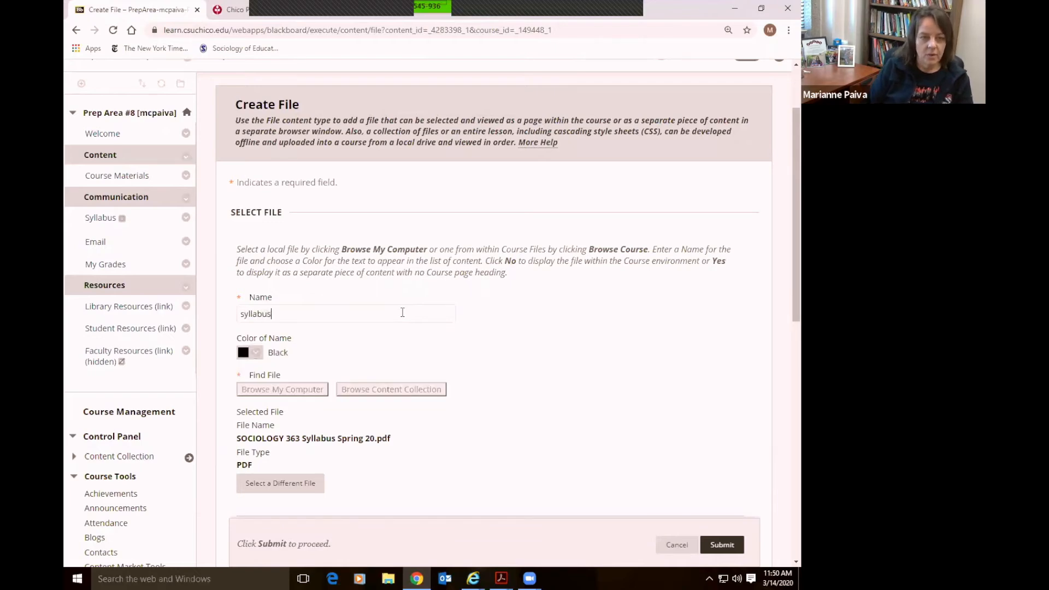
{"action": "scroll", "coordinate": [466, 358], "scroll_direction": "up", "scroll_amount": 1}
{"action": "left_click", "coordinate": [520, 377]}
{"action": "scroll", "coordinate": [520, 378], "scroll_direction": "down", "scroll_amount": 2}
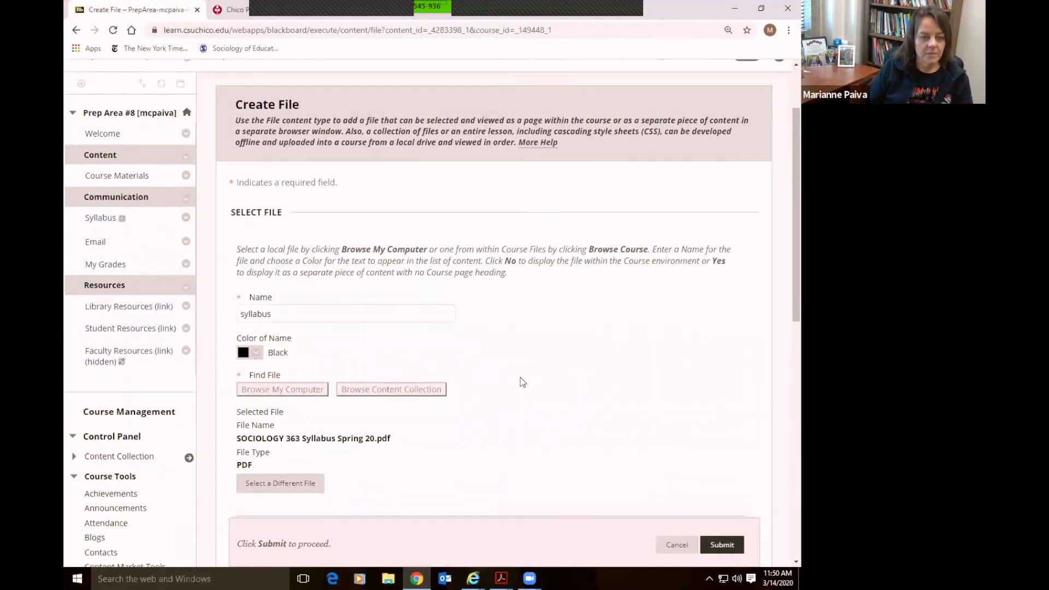
{"action": "double_click", "coordinate": [246, 260]}
{"action": "type", "text": "syllabus"}
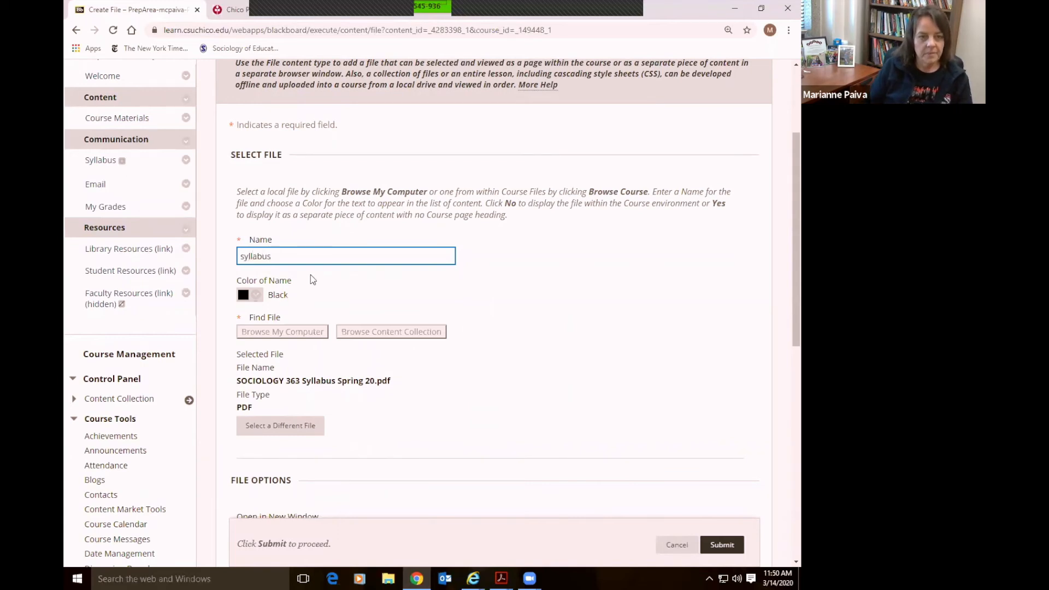
{"action": "left_click", "coordinate": [368, 310]}
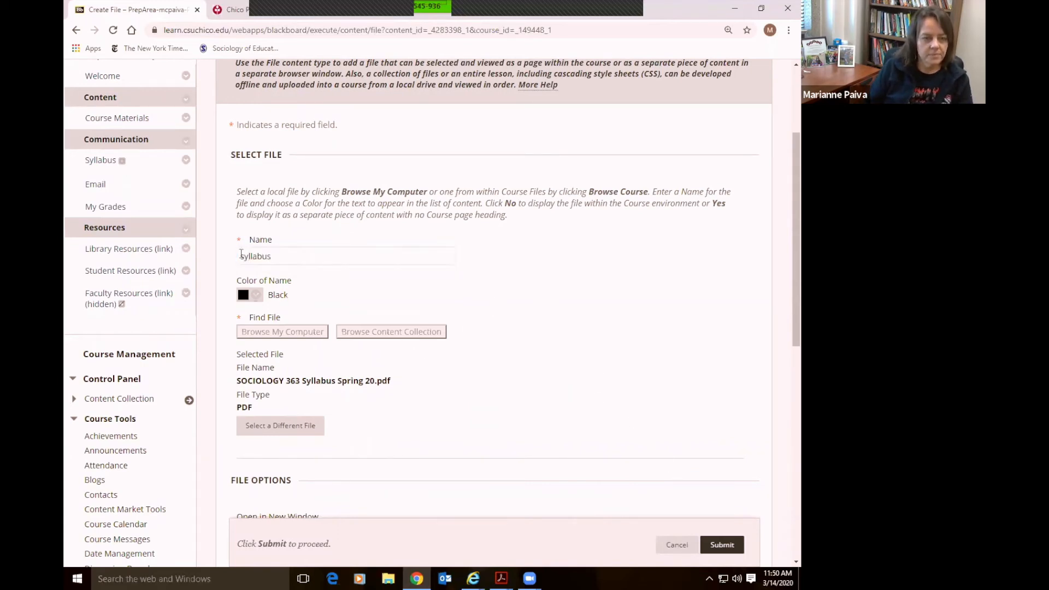
{"action": "left_click", "coordinate": [241, 256]}
{"action": "key", "text": "Delete"}
{"action": "type", "text": "S"}
{"action": "left_click", "coordinate": [725, 546]}
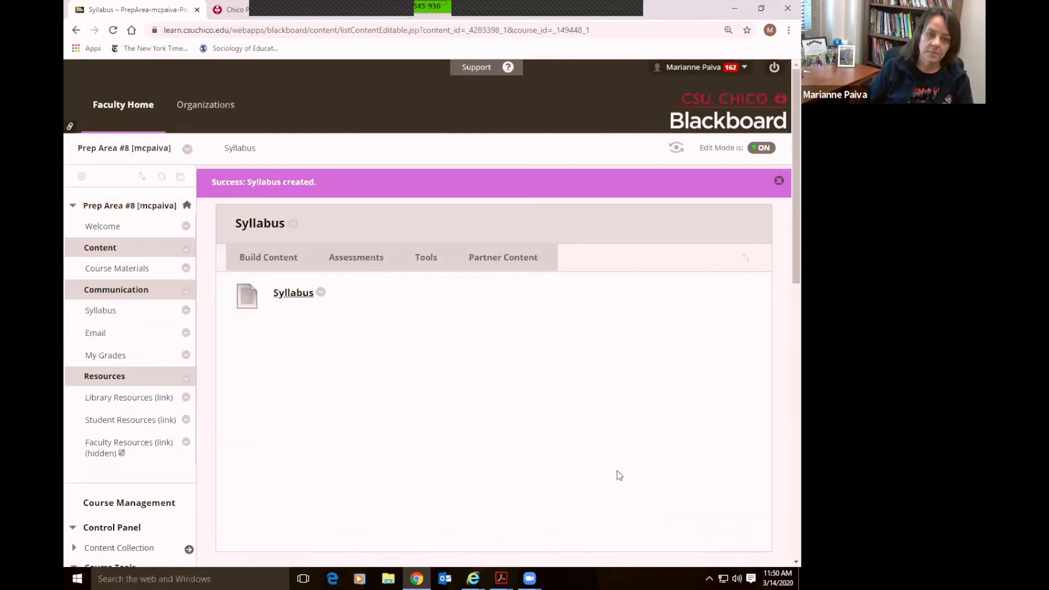
In Student Preview, open the Syllabus area and its PDF, close it, and exit preview
{"action": "left_click", "coordinate": [676, 148]}
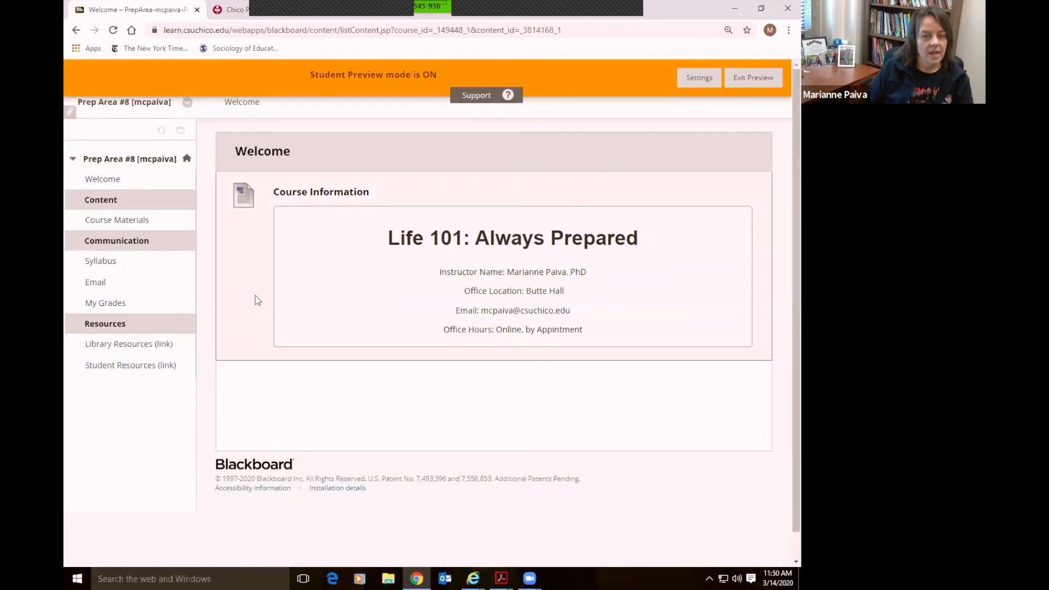
{"action": "left_click", "coordinate": [101, 265]}
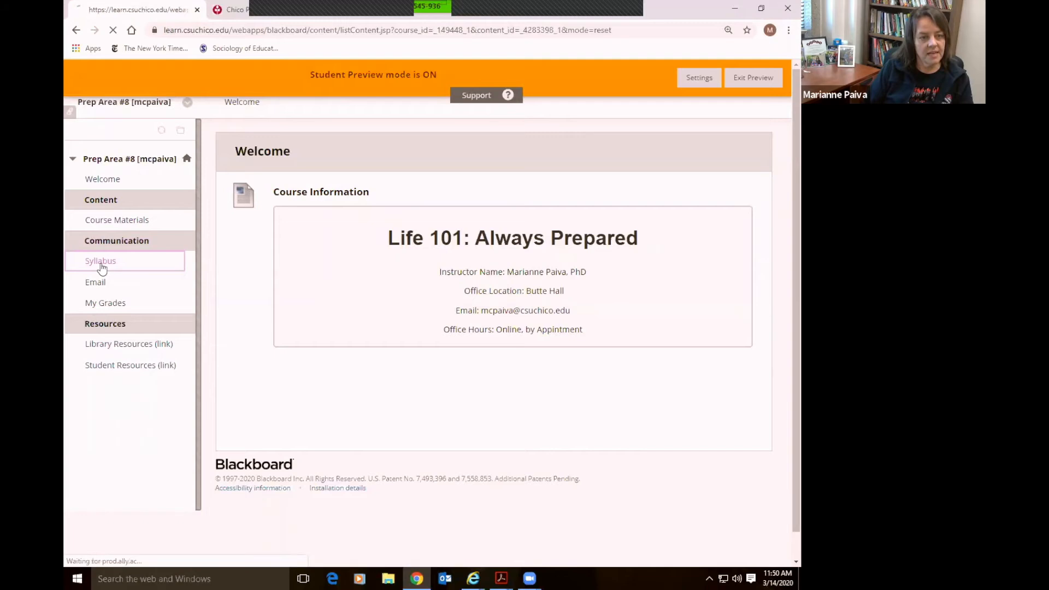
{"action": "left_click", "coordinate": [298, 192]}
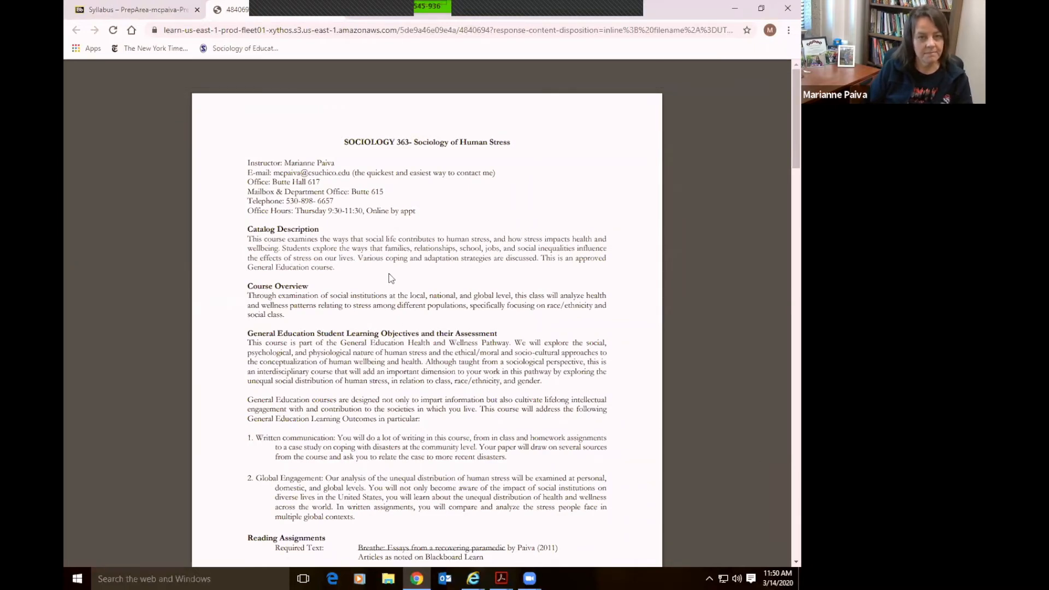
{"action": "left_click", "coordinate": [336, 10]}
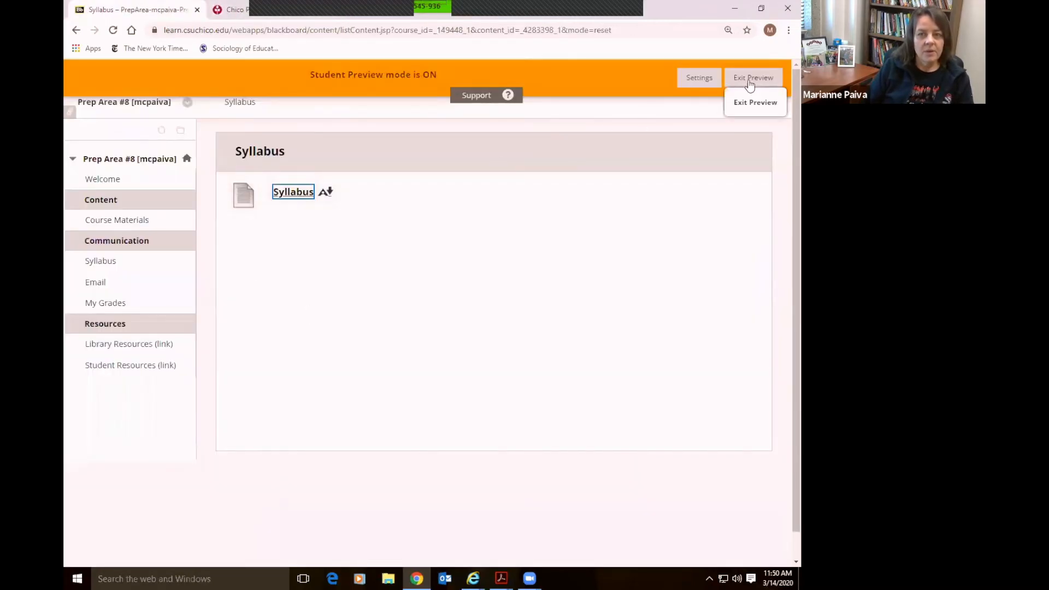
{"action": "left_click", "coordinate": [755, 102]}
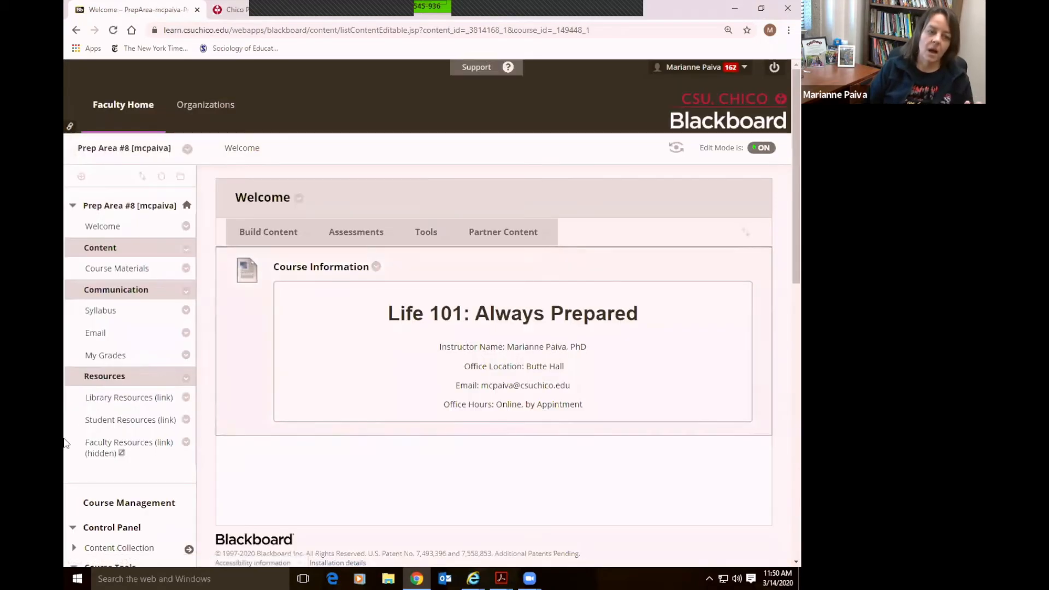
Collapse Course Tools in the Control Panel and open Grade Center > Full Grade Center
{"action": "scroll", "coordinate": [109, 456], "scroll_direction": "down", "scroll_amount": 5}
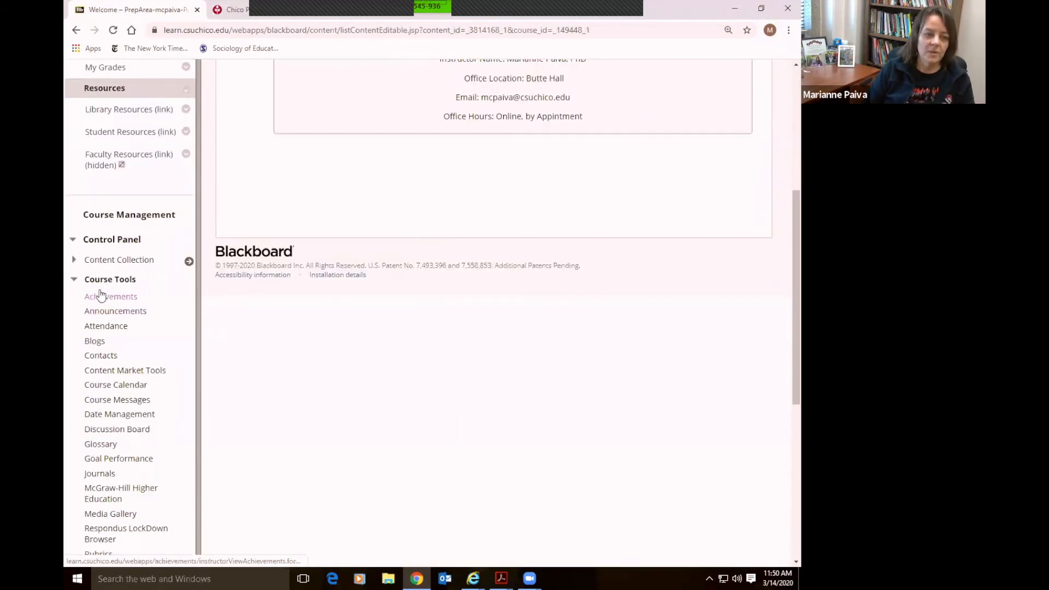
{"action": "left_click", "coordinate": [74, 280]}
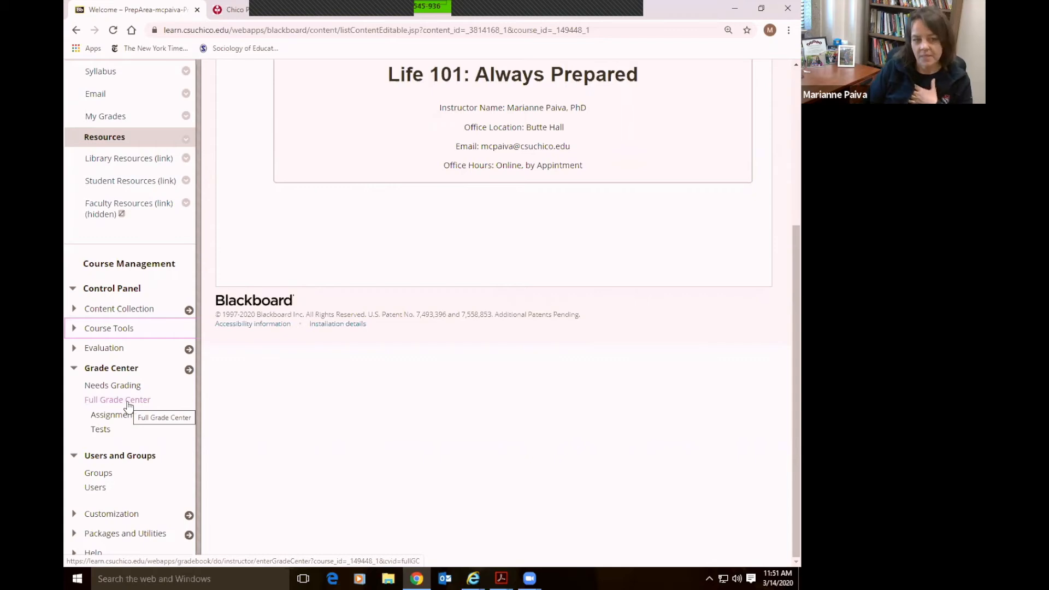
{"action": "left_click", "coordinate": [127, 401]}
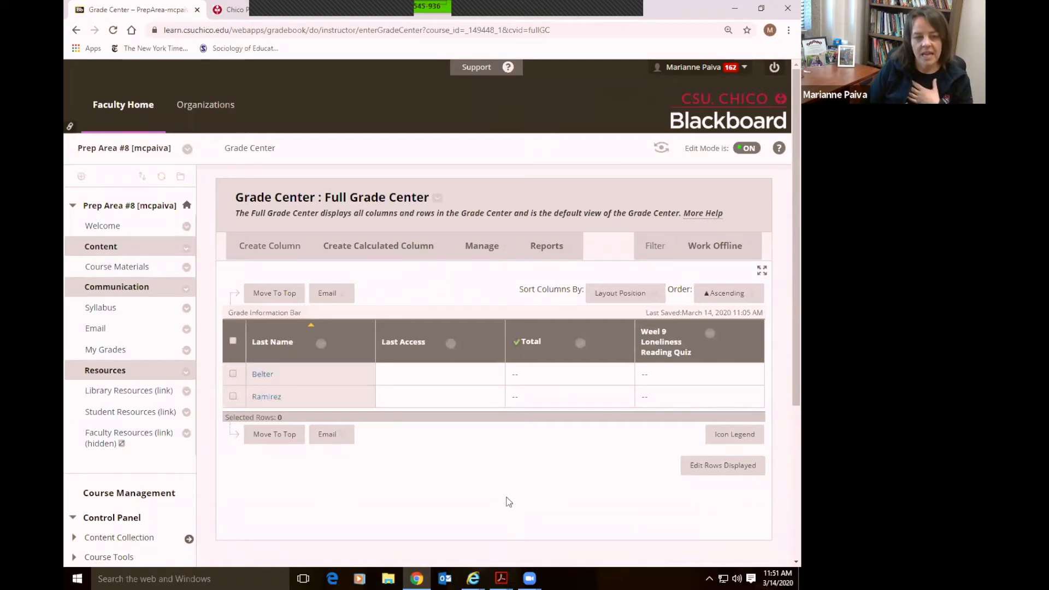
{"action": "scroll", "coordinate": [377, 485], "scroll_direction": "down", "scroll_amount": 4}
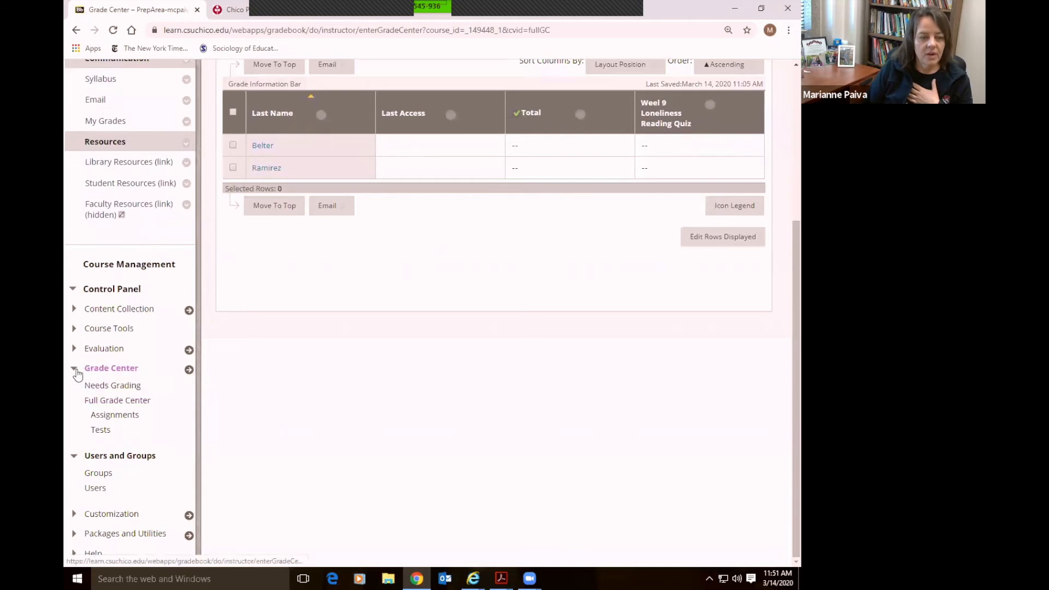
{"action": "left_click", "coordinate": [75, 368]}
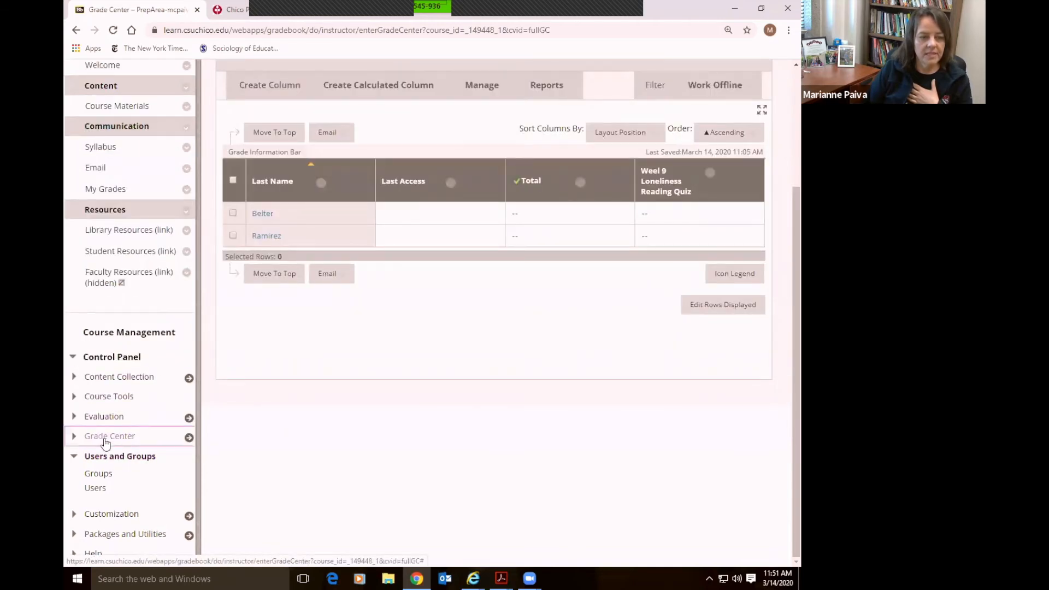
{"action": "left_click", "coordinate": [107, 436]}
{"action": "left_click", "coordinate": [116, 400]}
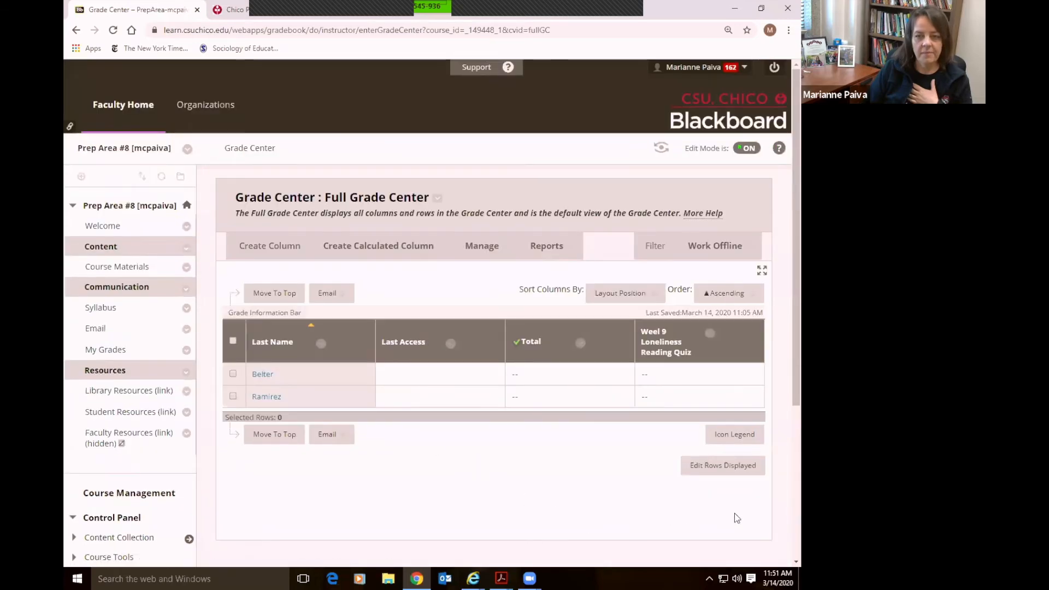
{"action": "scroll", "coordinate": [732, 515], "scroll_direction": "down", "scroll_amount": 1}
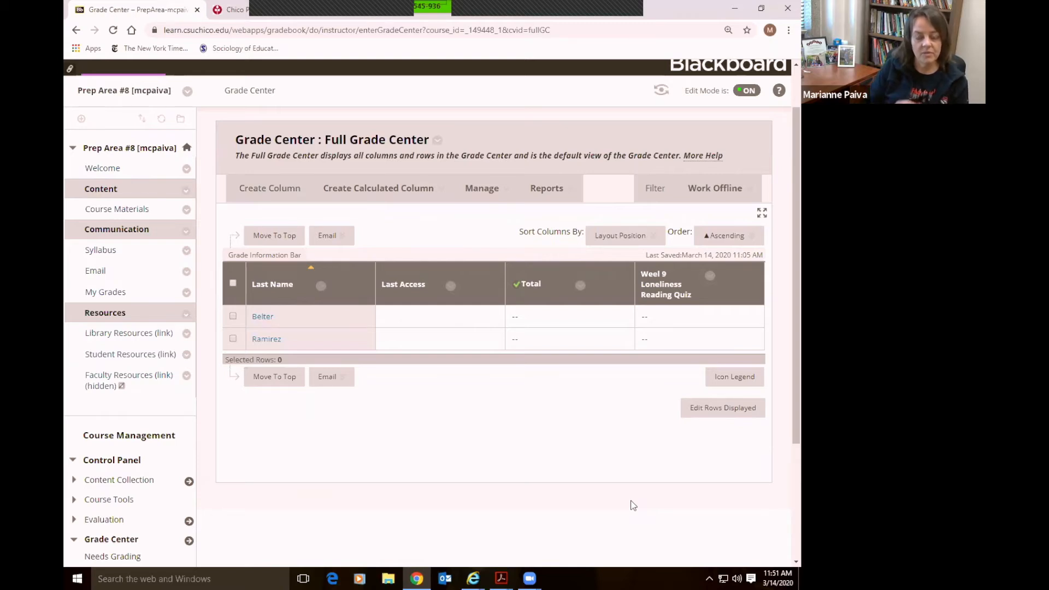
{"action": "scroll", "coordinate": [607, 470], "scroll_direction": "up", "scroll_amount": 2}
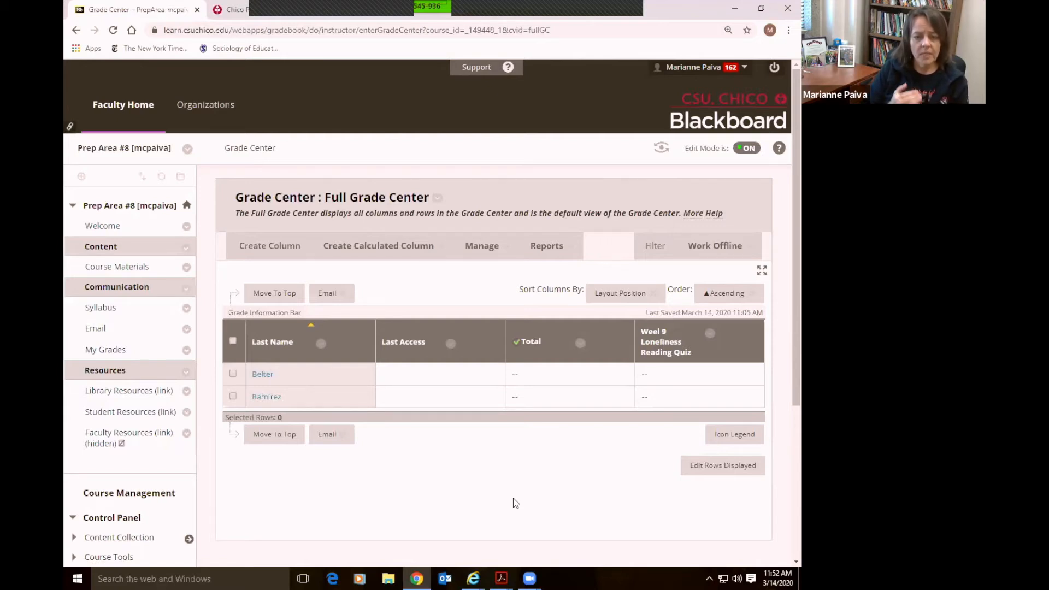
Choose Hide from Instructor View for the Weel 9 Loneliness Reading Quiz column
{"action": "left_click", "coordinate": [709, 333]}
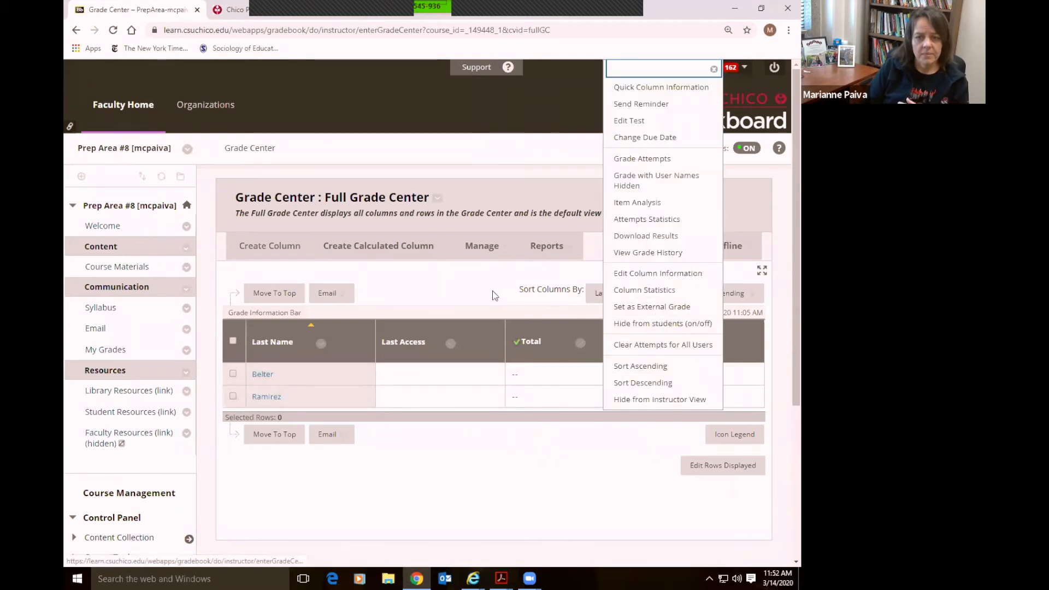
{"action": "left_click", "coordinate": [538, 296]}
{"action": "left_click", "coordinate": [709, 333]}
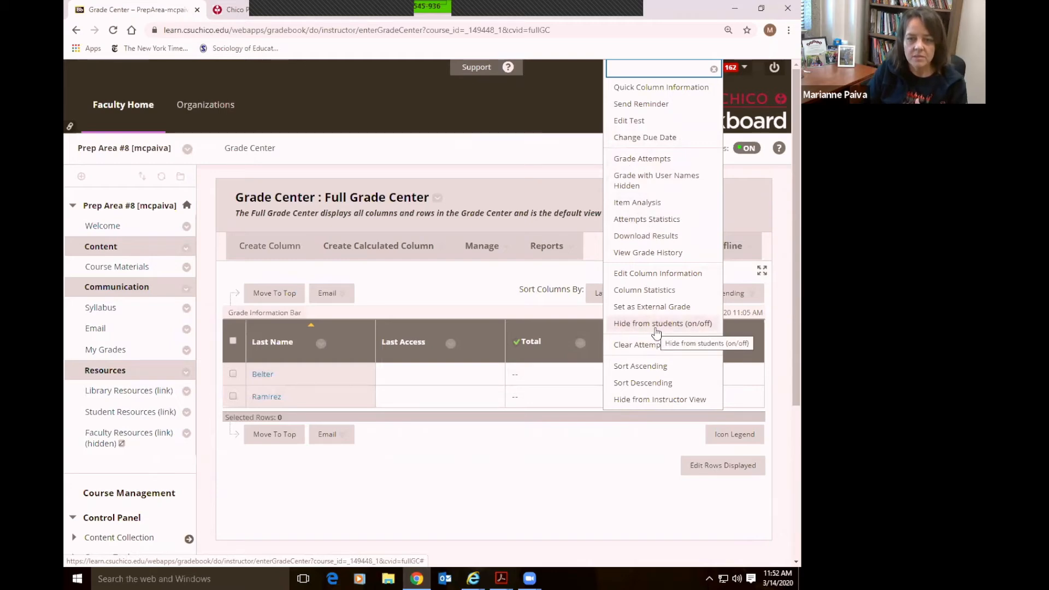
{"action": "left_click", "coordinate": [644, 399]}
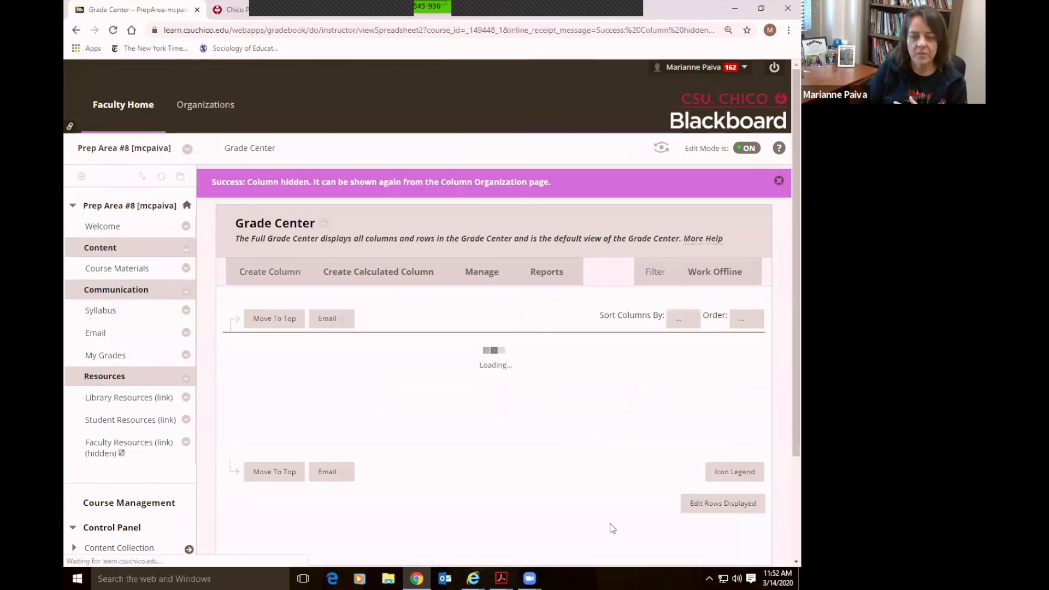
{"action": "scroll", "coordinate": [617, 484], "scroll_direction": "down", "scroll_amount": 1}
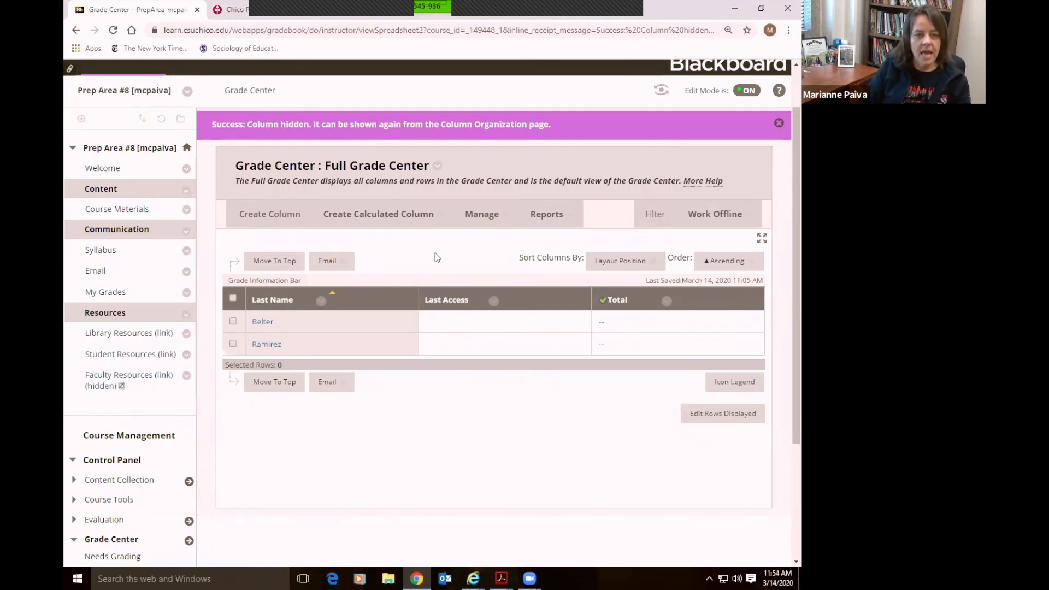
{"action": "left_click", "coordinate": [267, 217]}
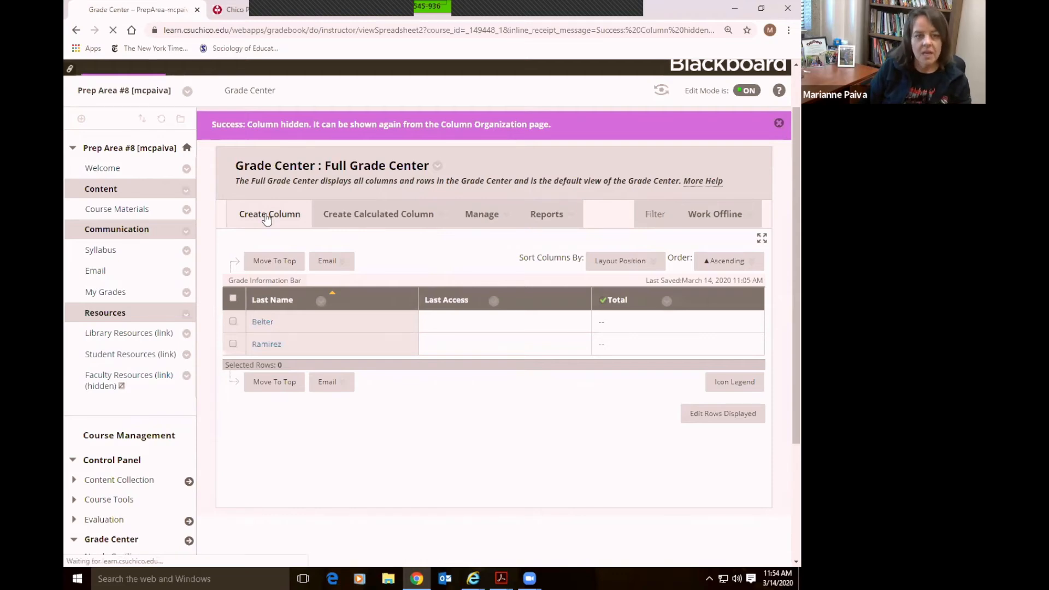
Enter the column name 'total Points on March 13' in Create Grade Column
{"action": "scroll", "coordinate": [655, 332], "scroll_direction": "down", "scroll_amount": 1}
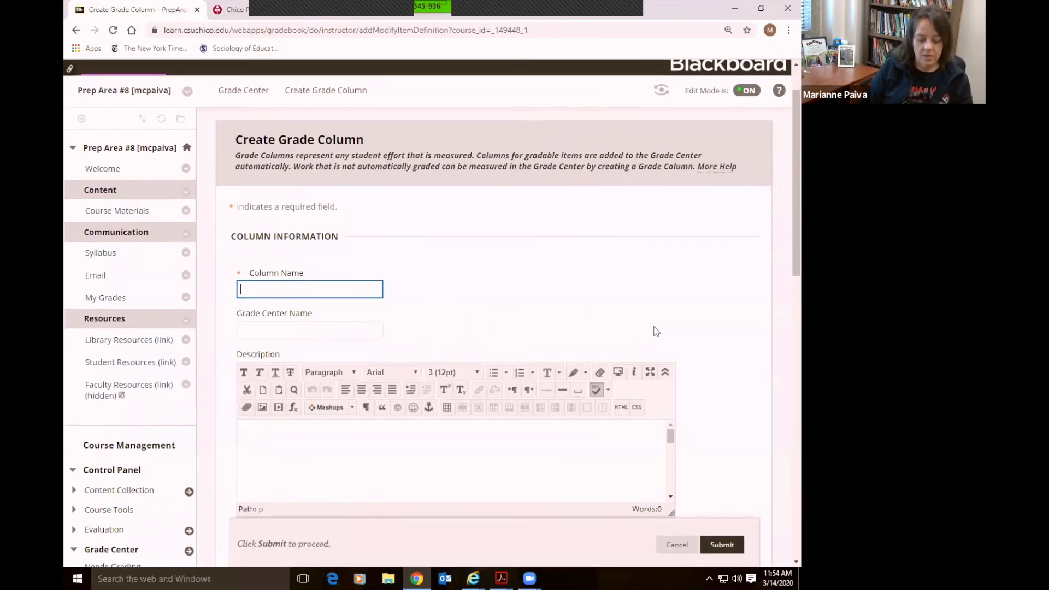
{"action": "type", "text": "total"}
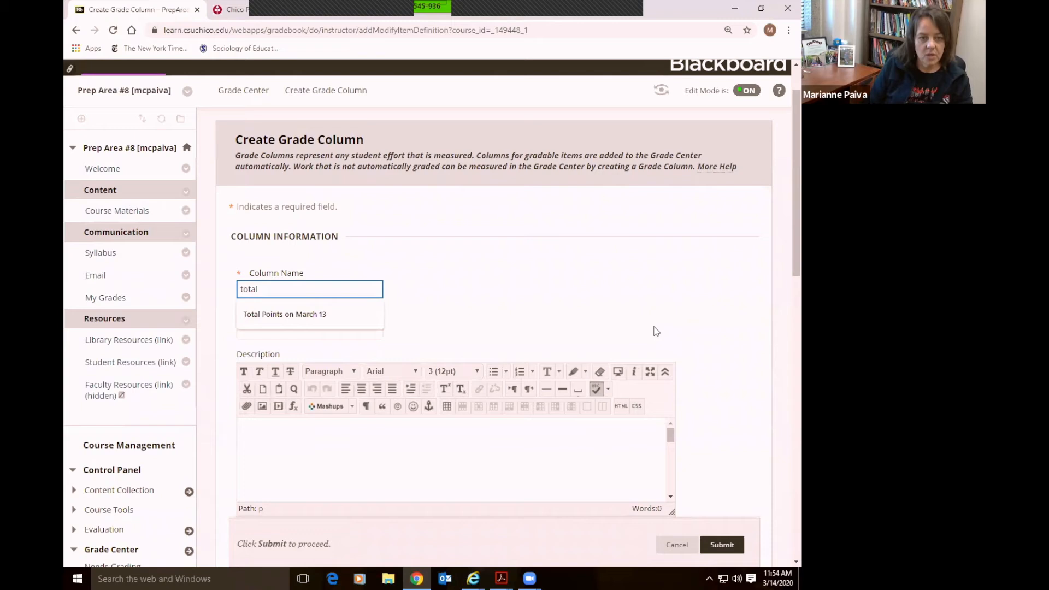
{"action": "key", "text": "Down"}
{"action": "key", "text": "Escape"}
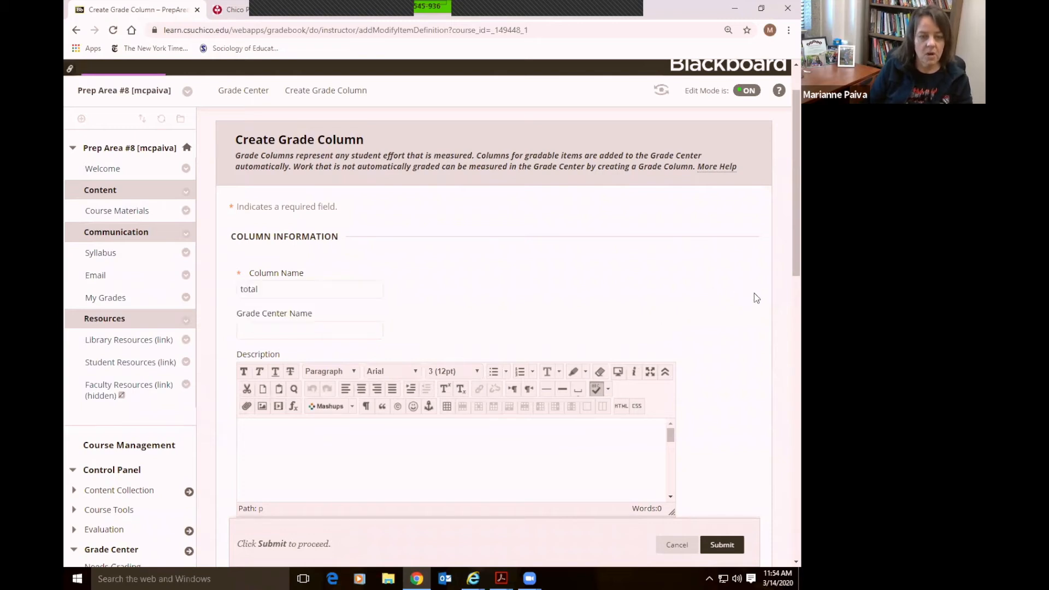
{"action": "left_click", "coordinate": [360, 290]}
{"action": "type", "text": "P"}
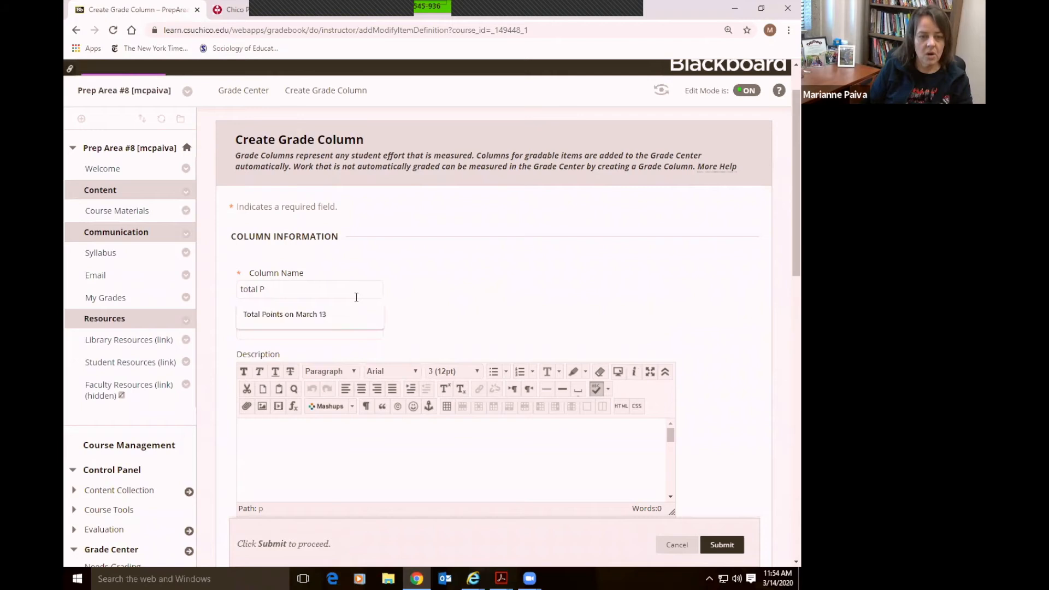
{"action": "type", "text": "oints on March 13"}
{"action": "left_click", "coordinate": [551, 279]}
Set Points Possible to 10
{"action": "scroll", "coordinate": [743, 331], "scroll_direction": "down", "scroll_amount": 3}
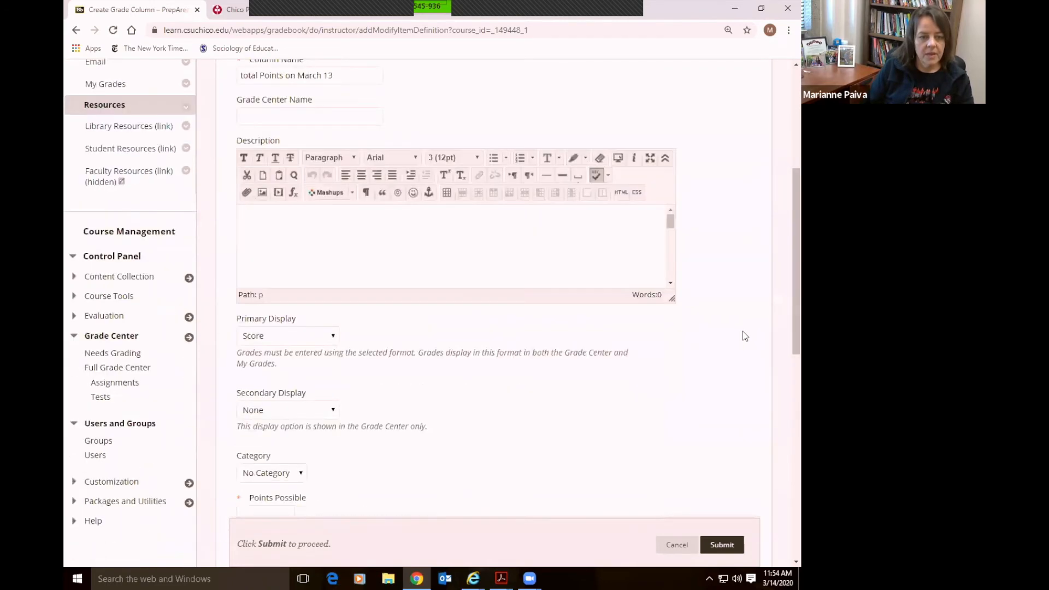
{"action": "scroll", "coordinate": [742, 331], "scroll_direction": "down", "scroll_amount": 4}
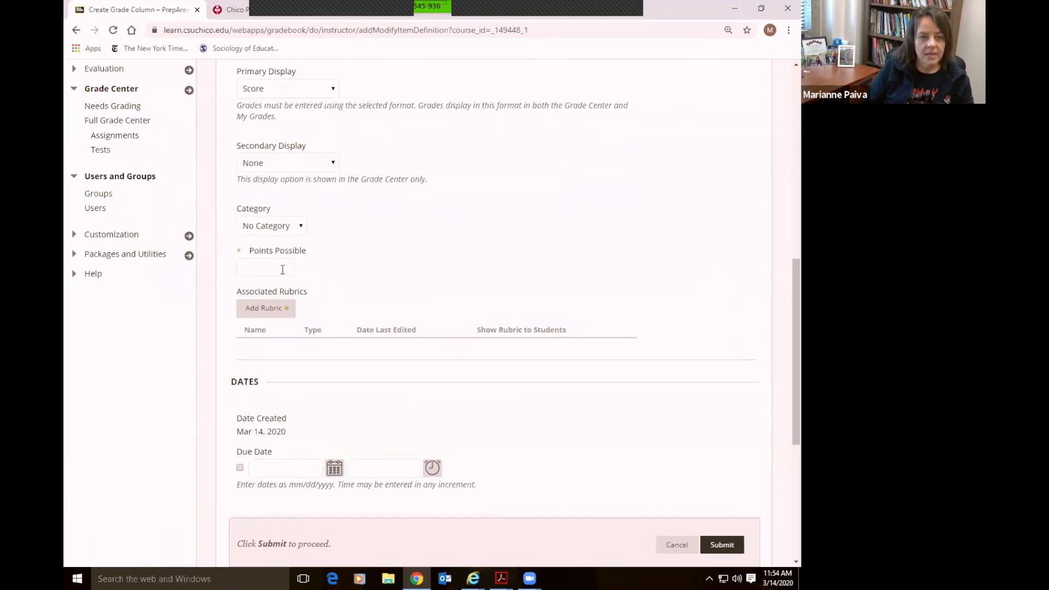
{"action": "left_click", "coordinate": [282, 269]}
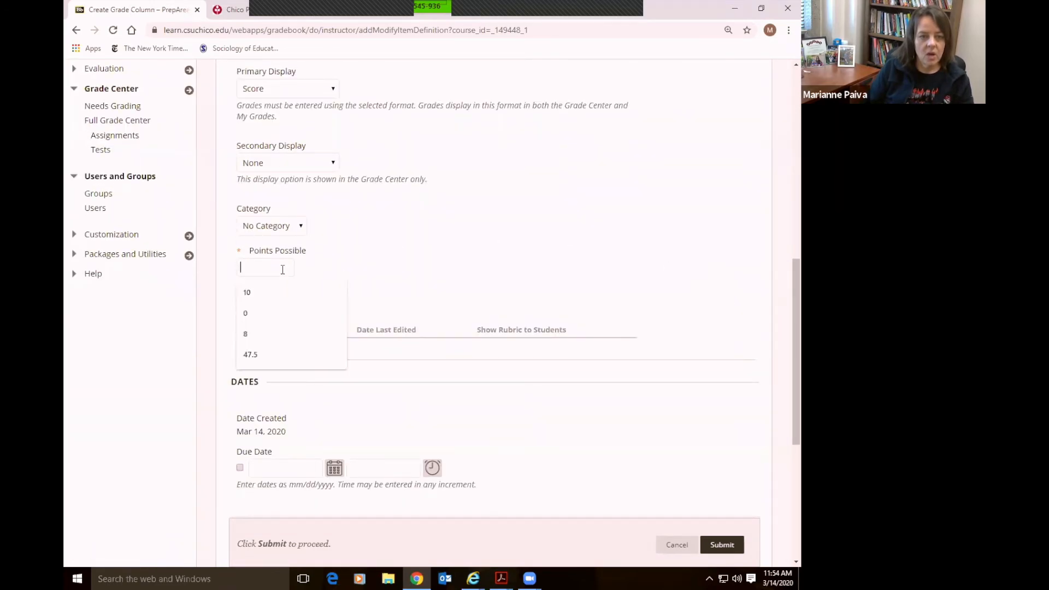
{"action": "left_click", "coordinate": [257, 293]}
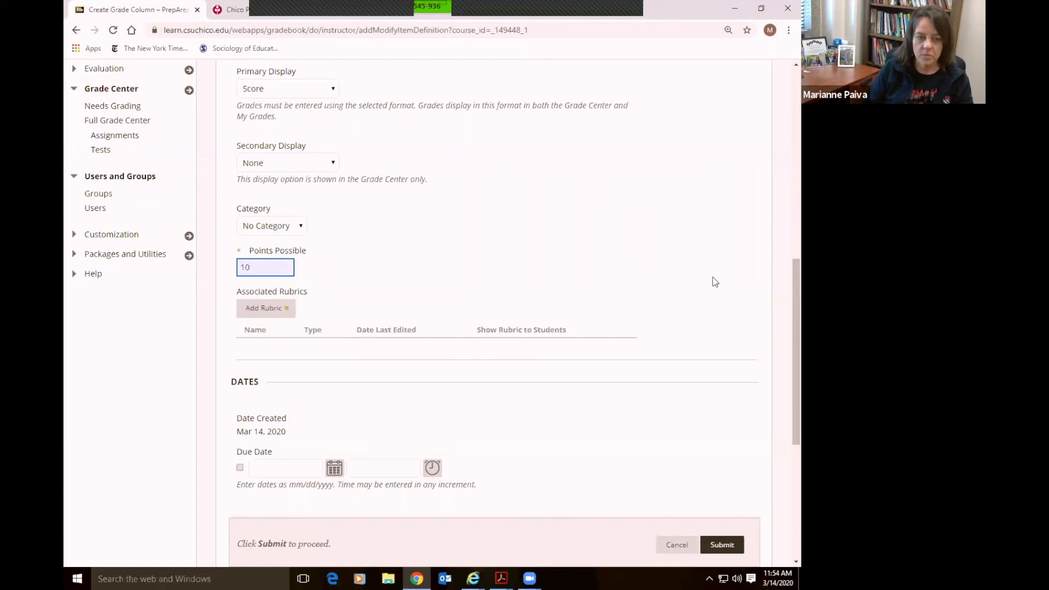
{"action": "scroll", "coordinate": [714, 282], "scroll_direction": "up", "scroll_amount": 1}
{"action": "scroll", "coordinate": [714, 282], "scroll_direction": "down", "scroll_amount": 4}
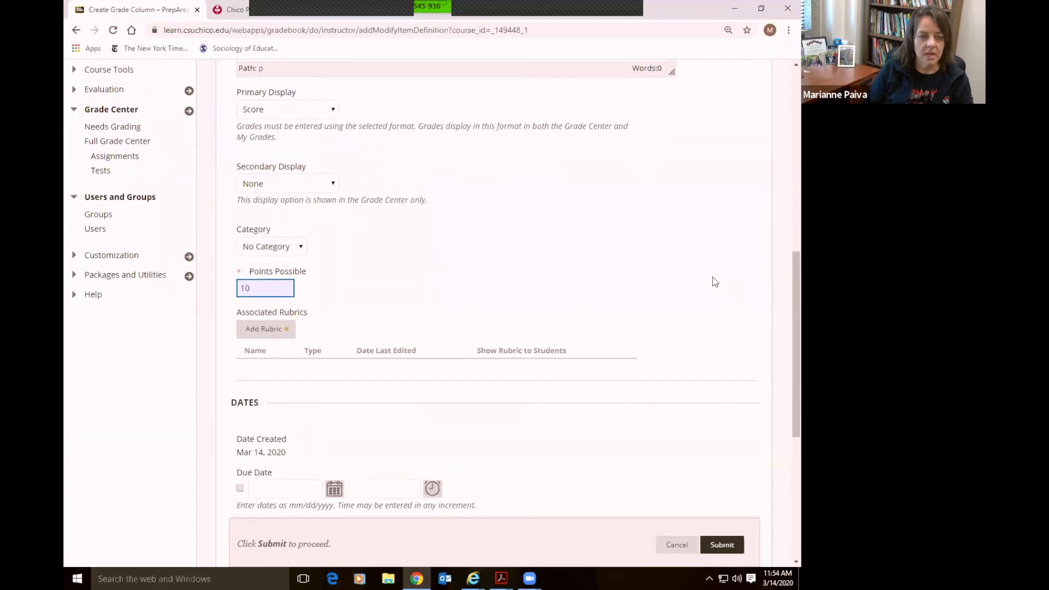
{"action": "scroll", "coordinate": [715, 282], "scroll_direction": "down", "scroll_amount": 2}
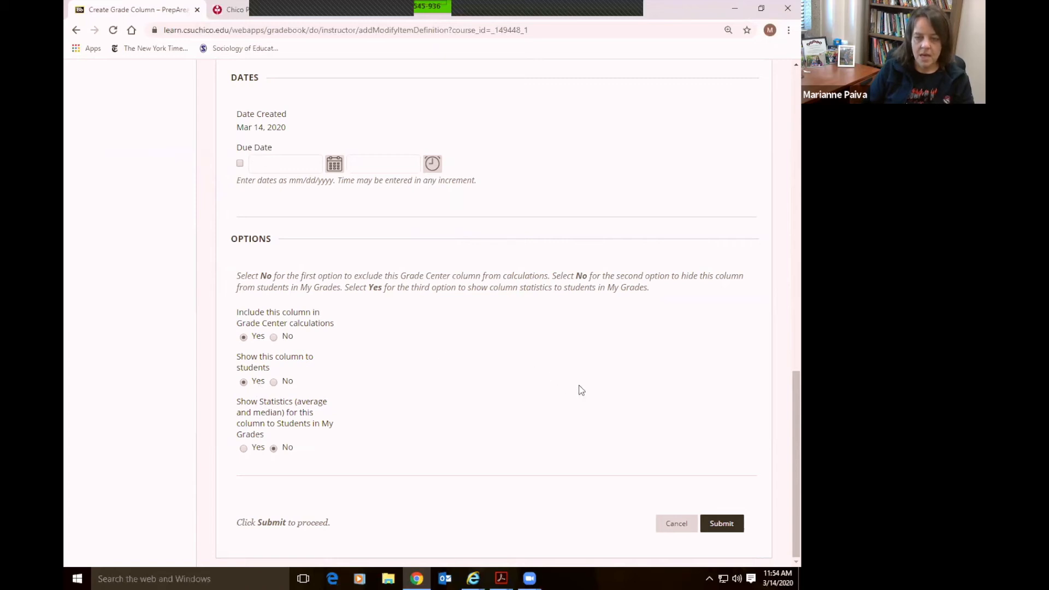
{"action": "scroll", "coordinate": [653, 404], "scroll_direction": "up", "scroll_amount": 5}
{"action": "scroll", "coordinate": [654, 407], "scroll_direction": "up", "scroll_amount": 6}
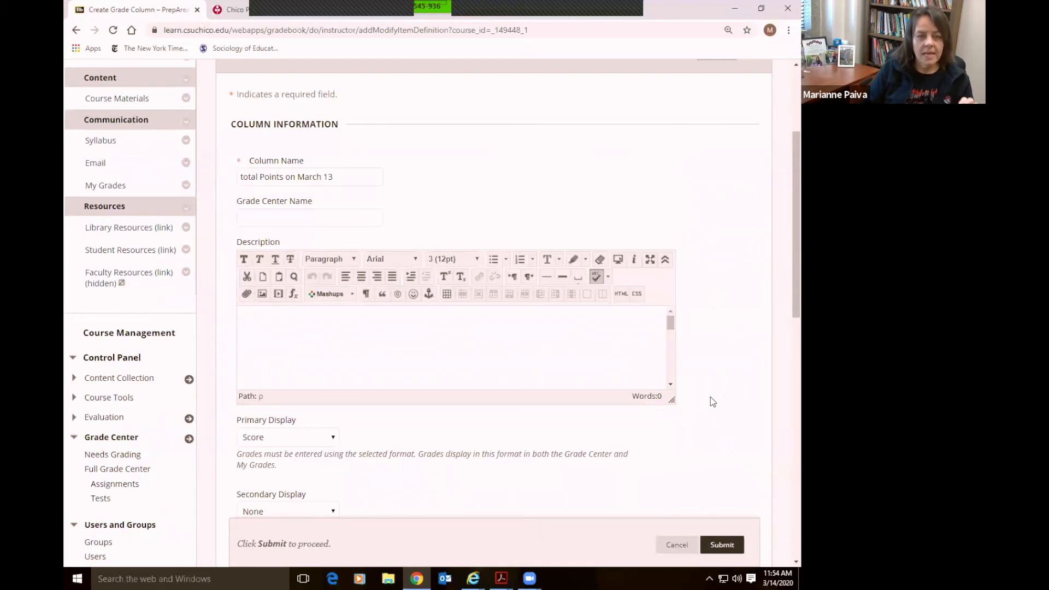
Capitalize the name to 'Total Points on March 13' and submit the new column
{"action": "left_click", "coordinate": [245, 178]}
{"action": "key", "text": "BackSpace"}
{"action": "type", "text": "T"}
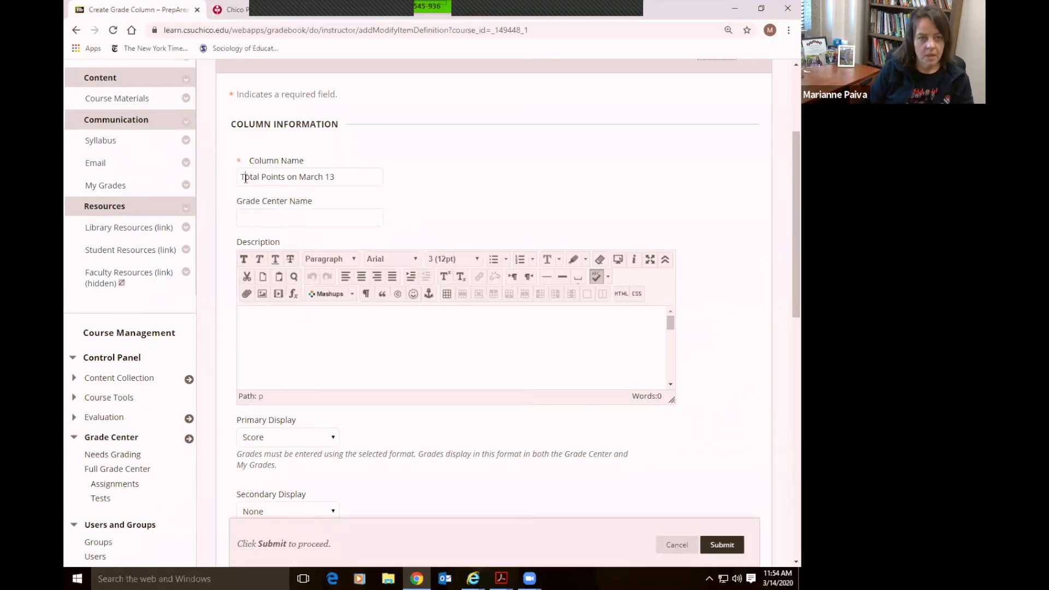
{"action": "scroll", "coordinate": [696, 342], "scroll_direction": "down", "scroll_amount": 5}
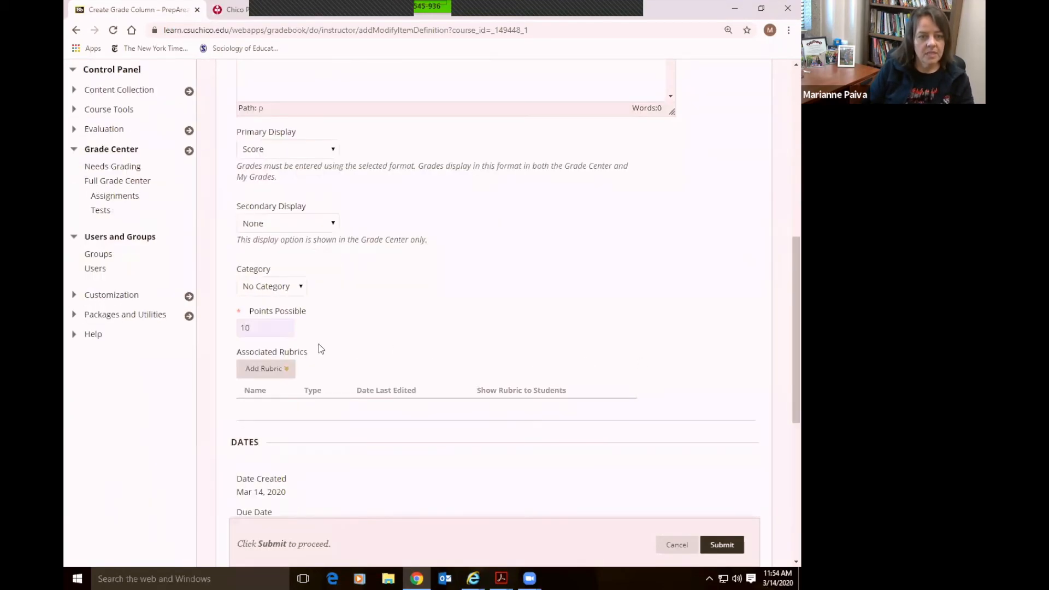
{"action": "scroll", "coordinate": [681, 380], "scroll_direction": "down", "scroll_amount": 4}
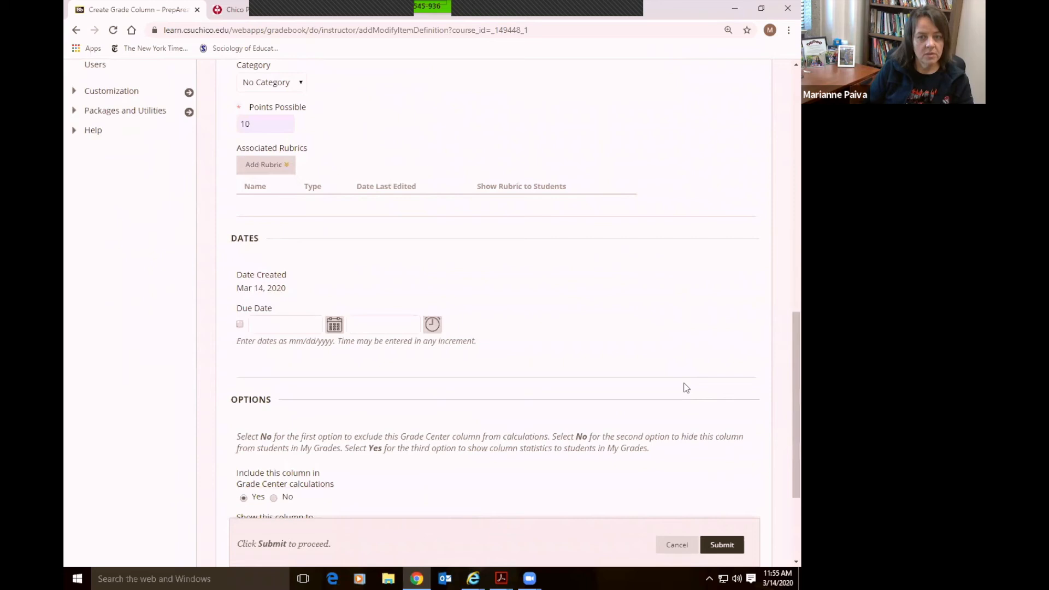
{"action": "left_click", "coordinate": [728, 545]}
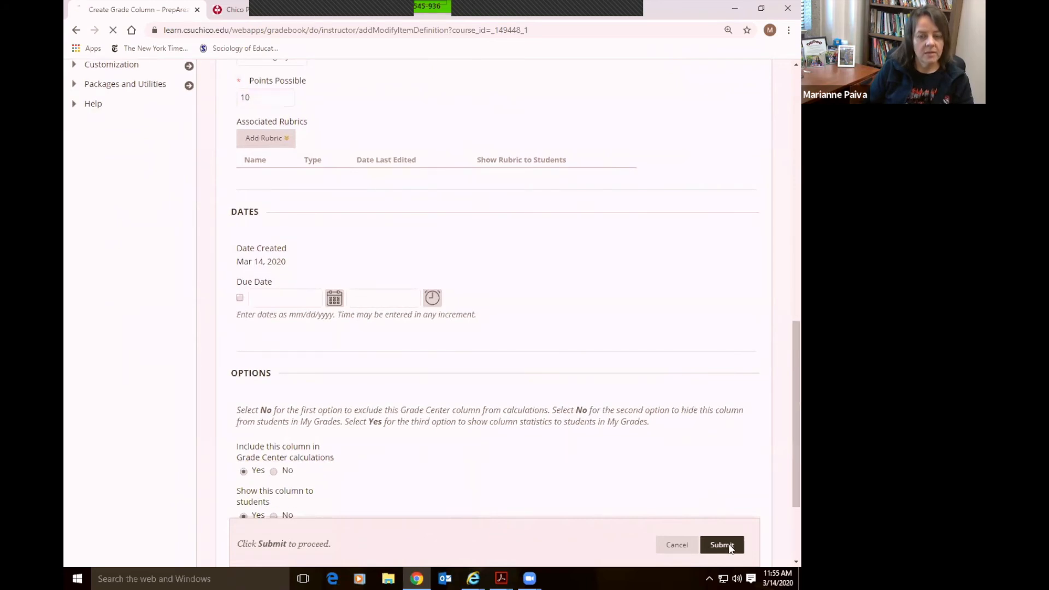
Enter test scores of 10 and 11 for the two students in Total Points on March 13
{"action": "scroll", "coordinate": [773, 416], "scroll_direction": "down", "scroll_amount": 1}
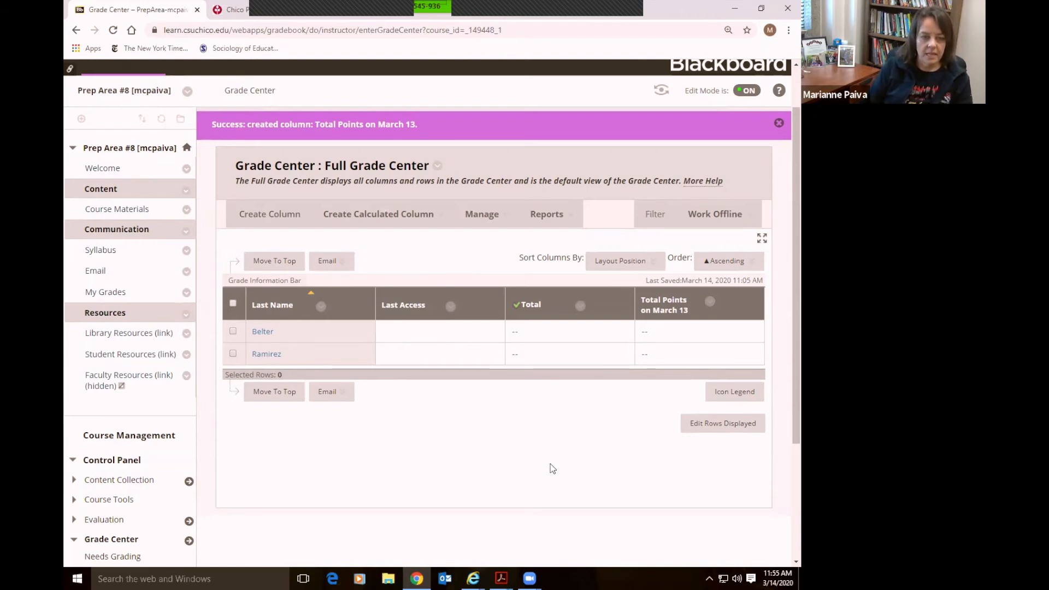
{"action": "left_click", "coordinate": [670, 337]}
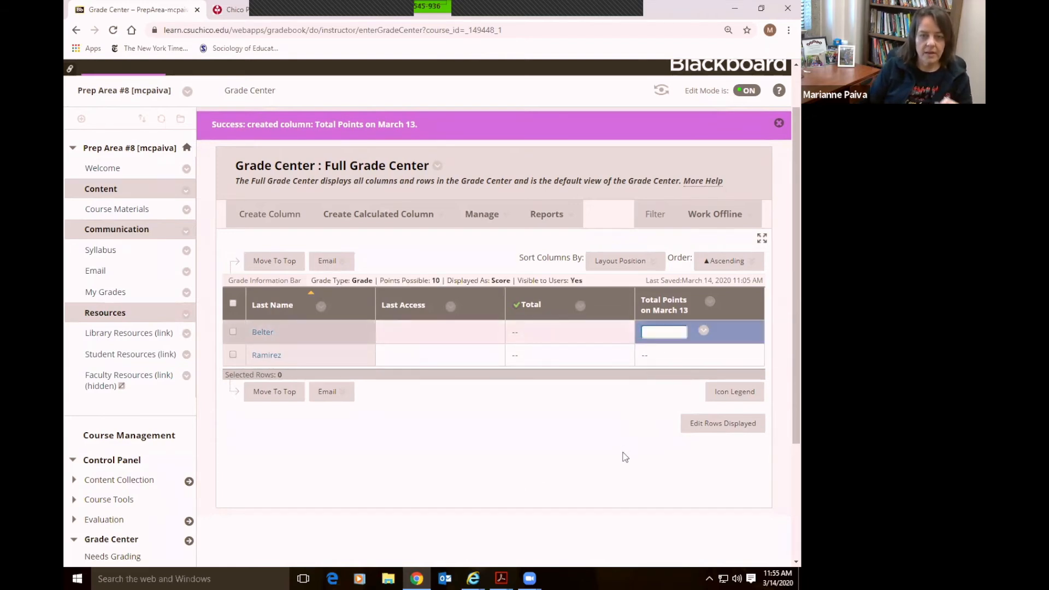
{"action": "left_click", "coordinate": [595, 452]}
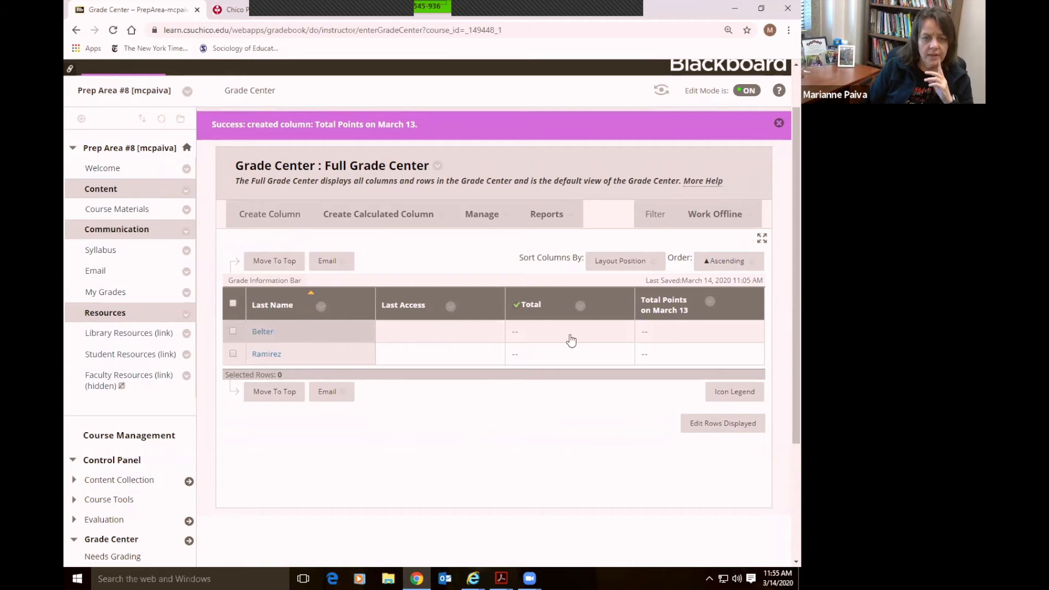
{"action": "left_click", "coordinate": [651, 331]}
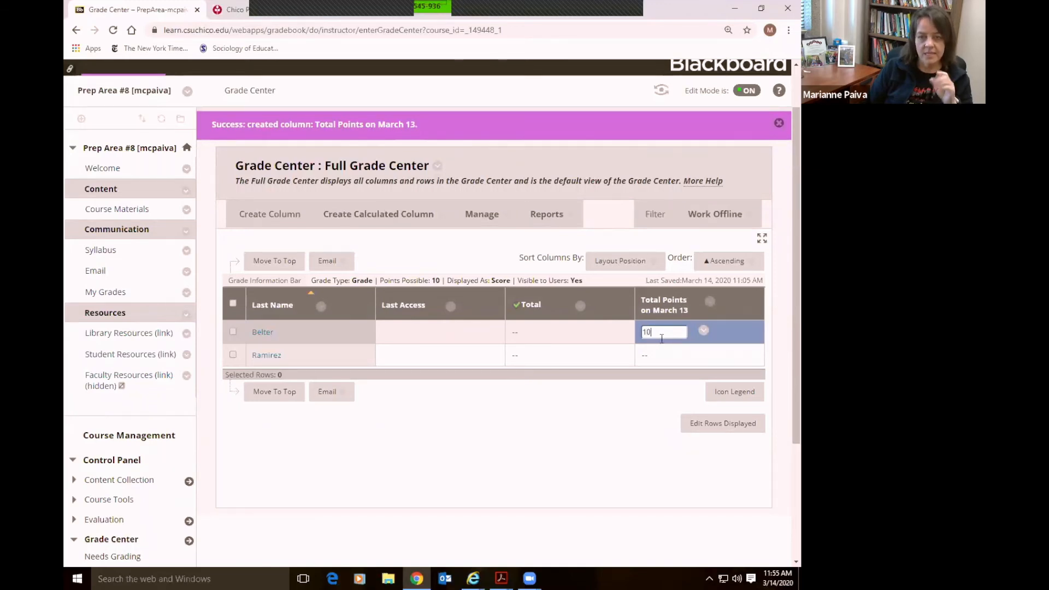
{"action": "key", "text": "Return"}
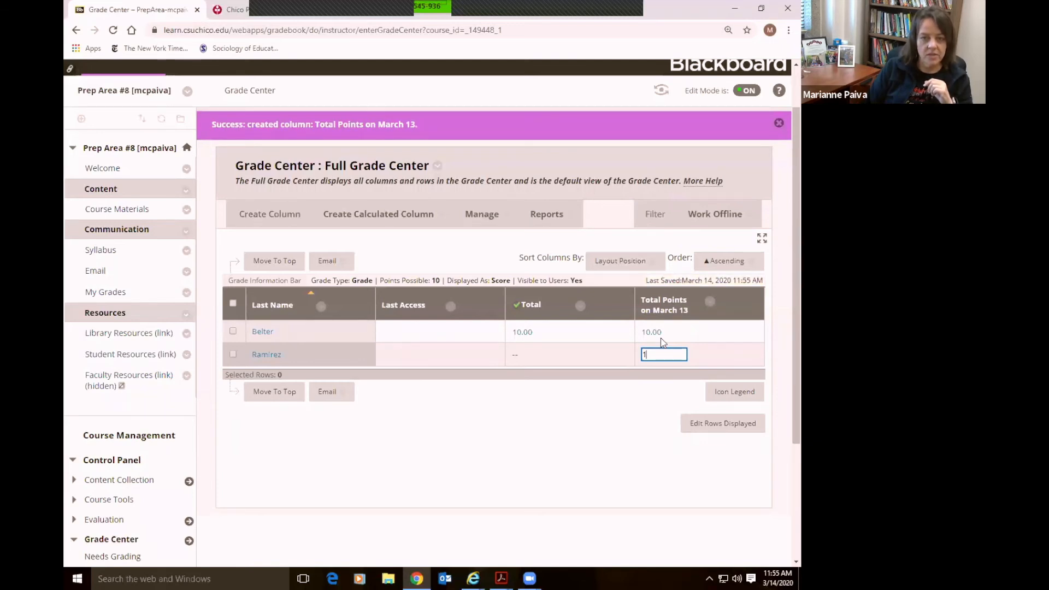
{"action": "type", "text": "11"}
{"action": "left_click", "coordinate": [662, 337]}
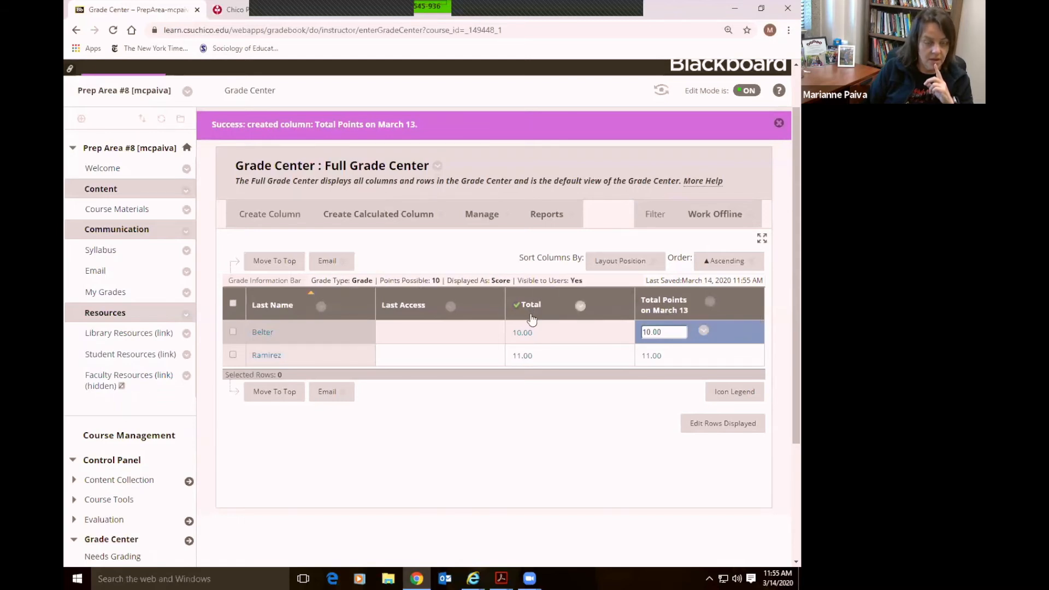
Delete both scores and confirm Null this Grade so the cells are empty
{"action": "left_click", "coordinate": [592, 451]}
{"action": "left_click", "coordinate": [671, 332]}
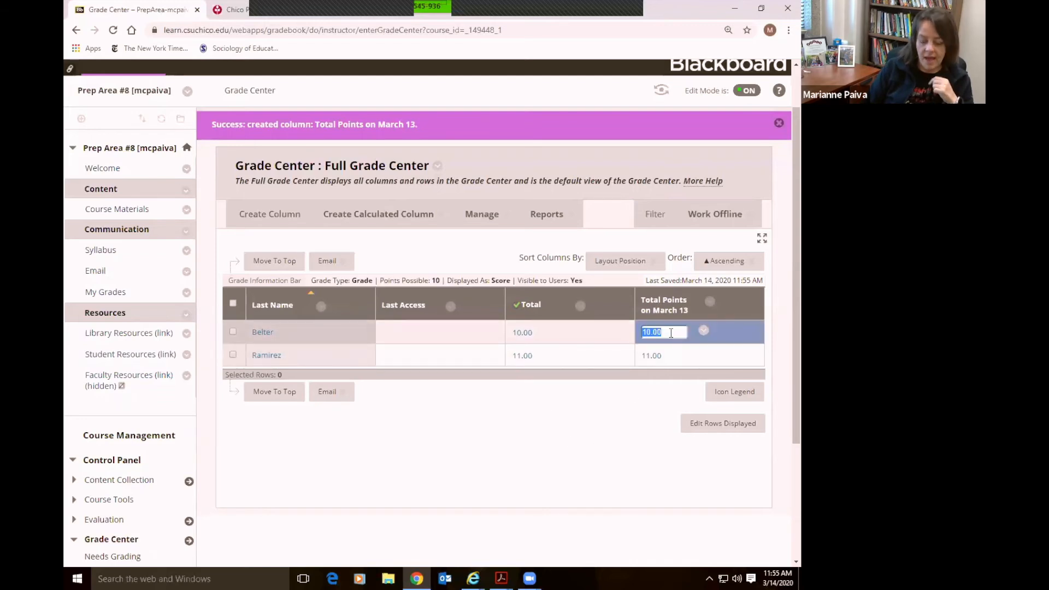
{"action": "key", "text": "BackSpace"}
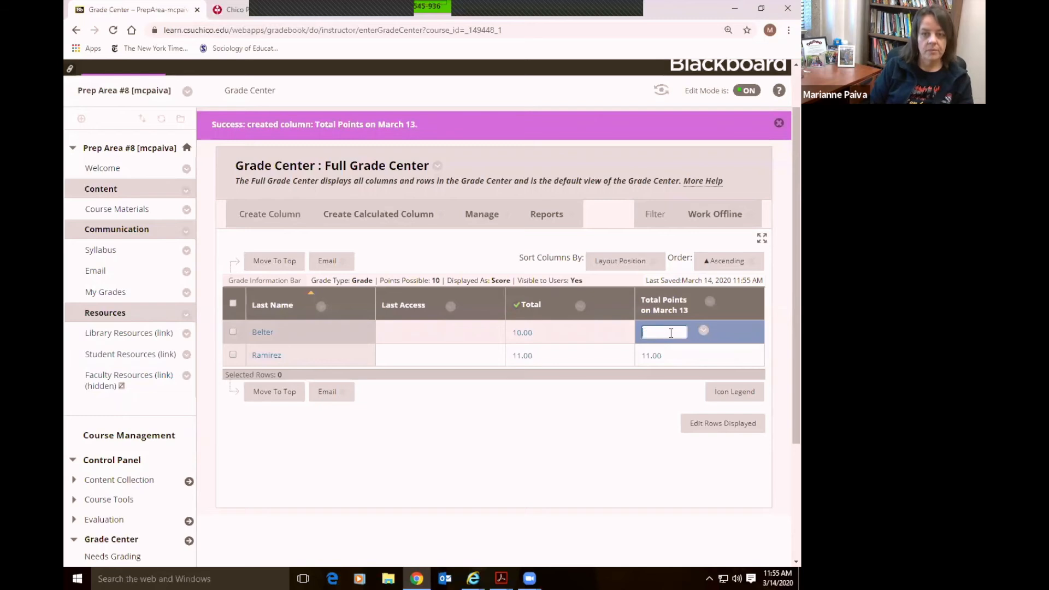
{"action": "key", "text": "Return"}
{"action": "key", "text": "Return"}
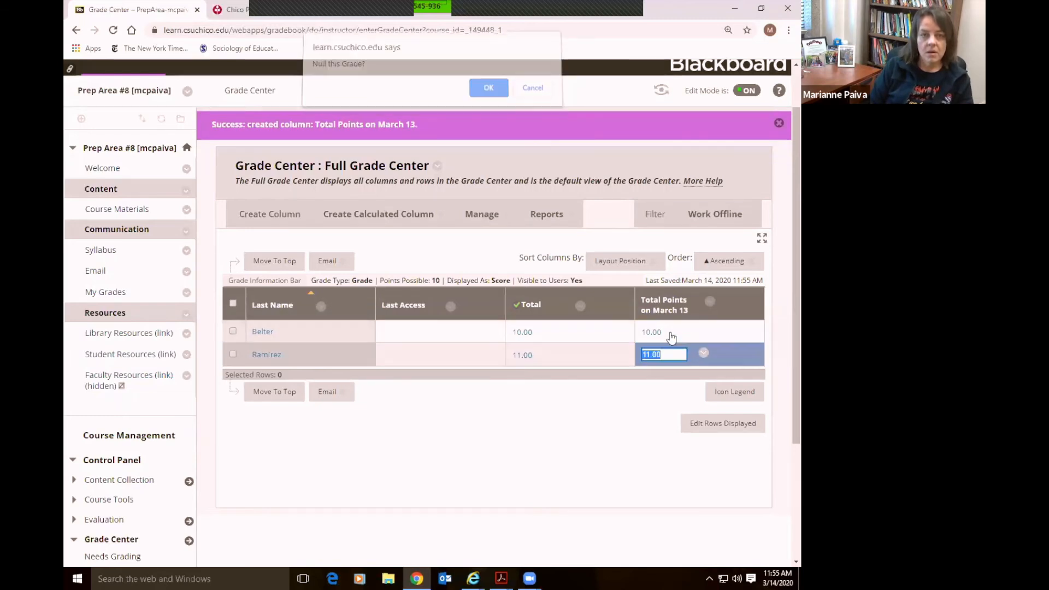
{"action": "key", "text": "BackSpace"}
{"action": "key", "text": "Return"}
{"action": "key", "text": "Return"}
{"action": "left_click", "coordinate": [671, 333]}
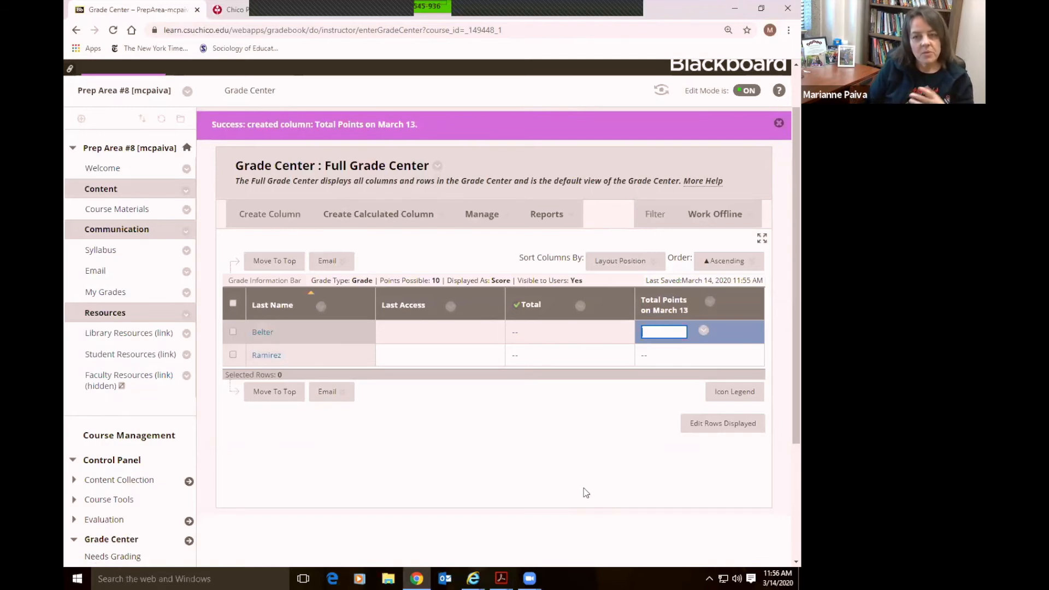
{"action": "left_click", "coordinate": [586, 490]}
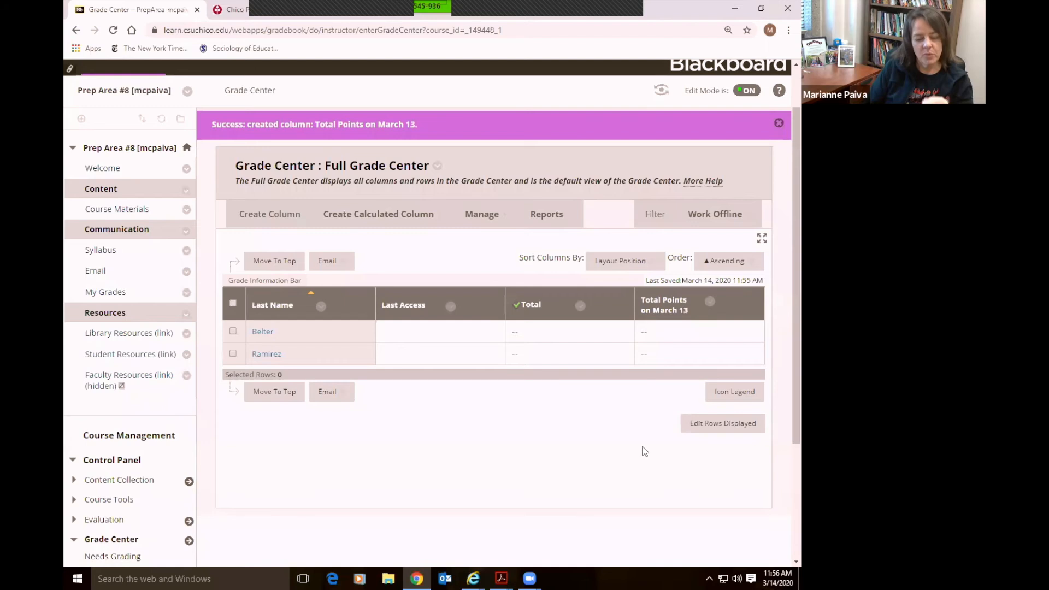
Start a Work Offline > Download of the Full Grade Center
{"action": "mouse_move", "coordinate": [709, 219]}
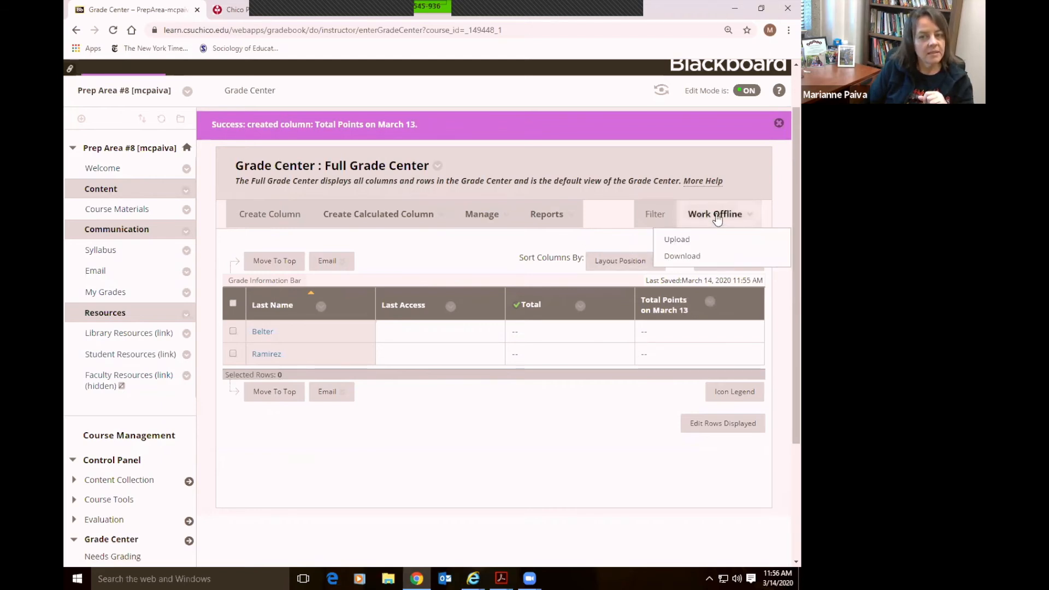
{"action": "left_click", "coordinate": [686, 257]}
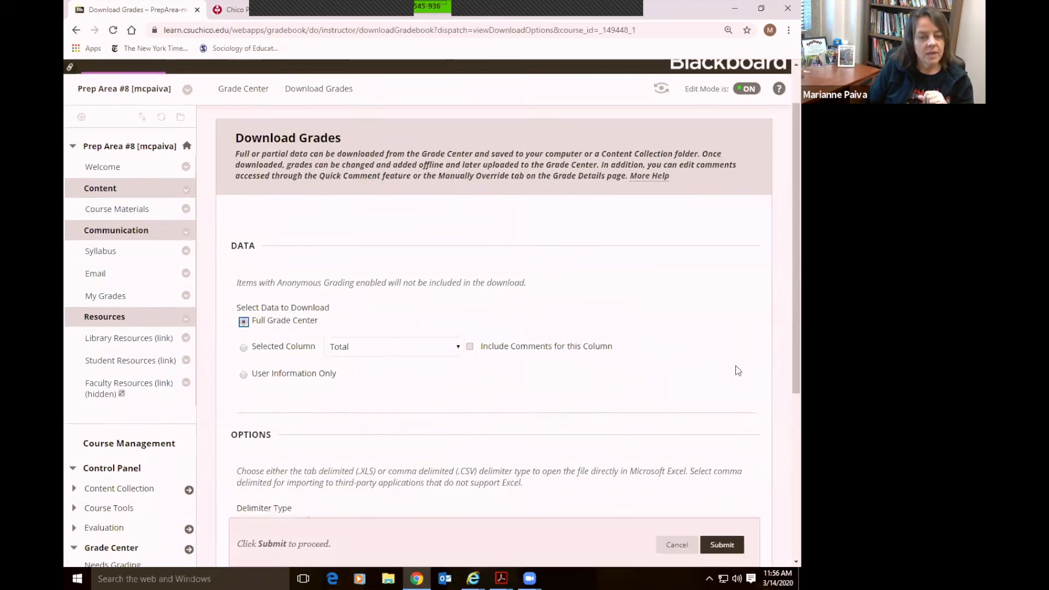
{"action": "scroll", "coordinate": [735, 365], "scroll_direction": "down", "scroll_amount": 2}
{"action": "left_click", "coordinate": [265, 209]}
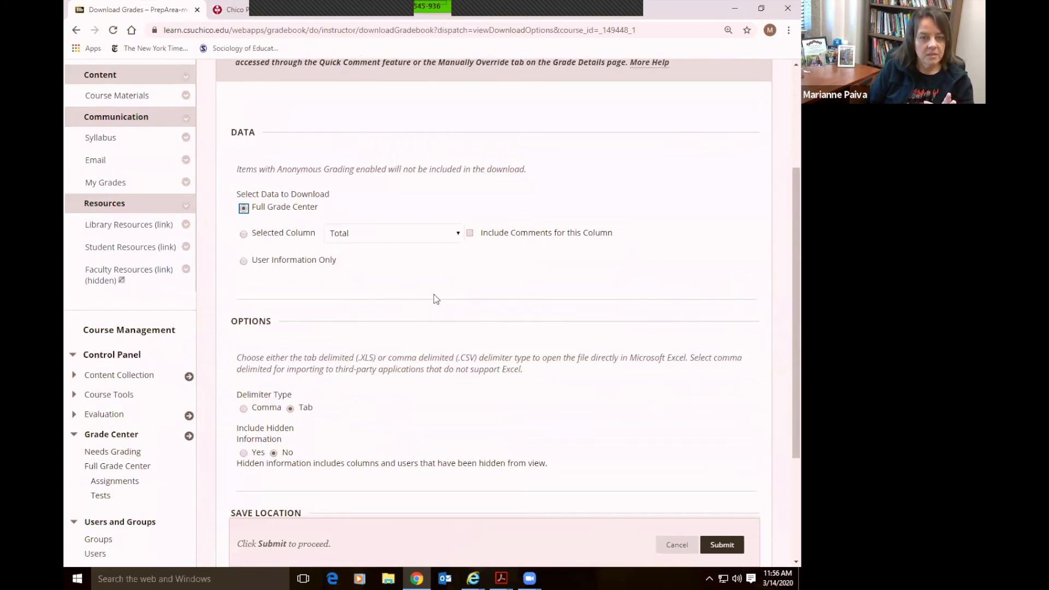
Submit the tab-delimited download and open the resulting .xls file in Excel
{"action": "scroll", "coordinate": [436, 299], "scroll_direction": "down", "scroll_amount": 3}
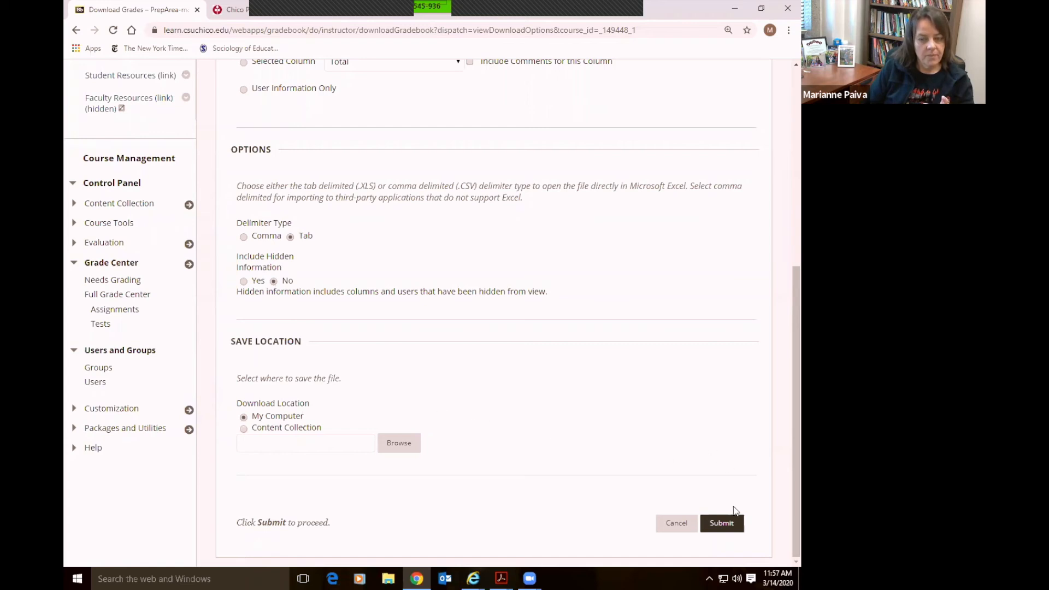
{"action": "left_click", "coordinate": [721, 524]}
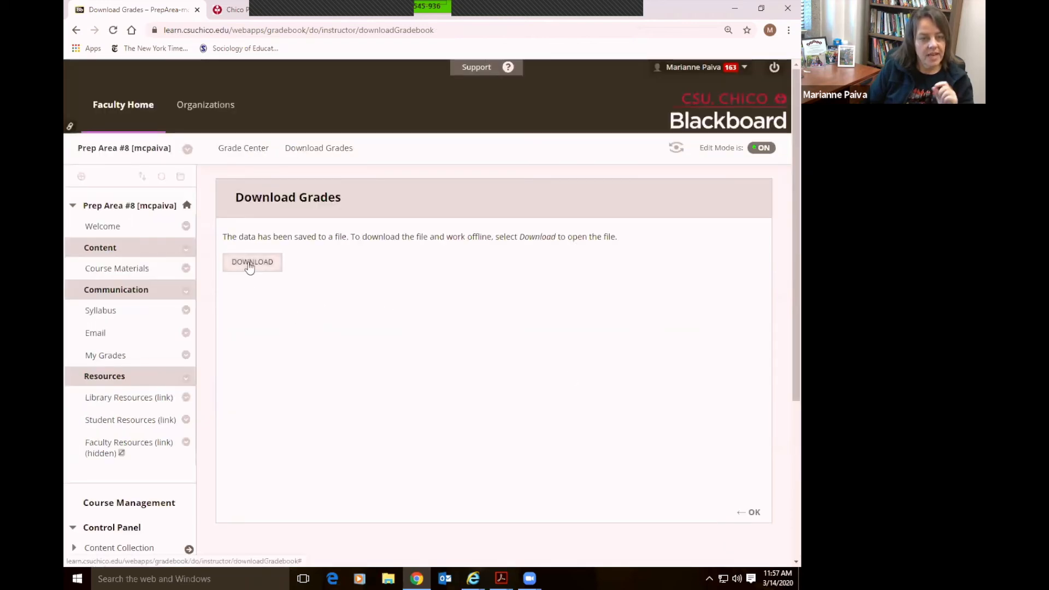
{"action": "left_click", "coordinate": [249, 264]}
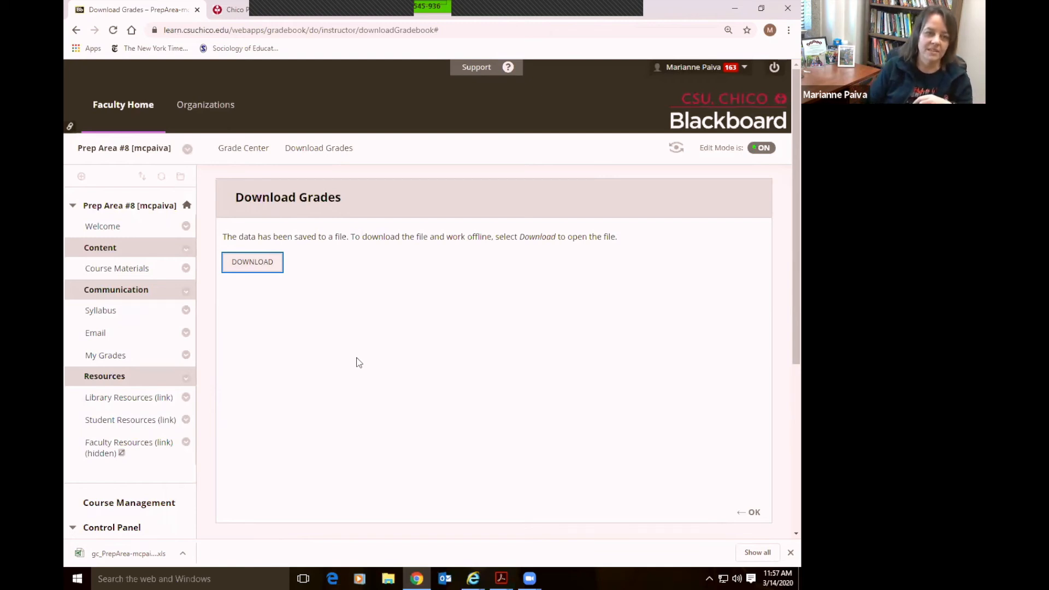
{"action": "left_click", "coordinate": [125, 556]}
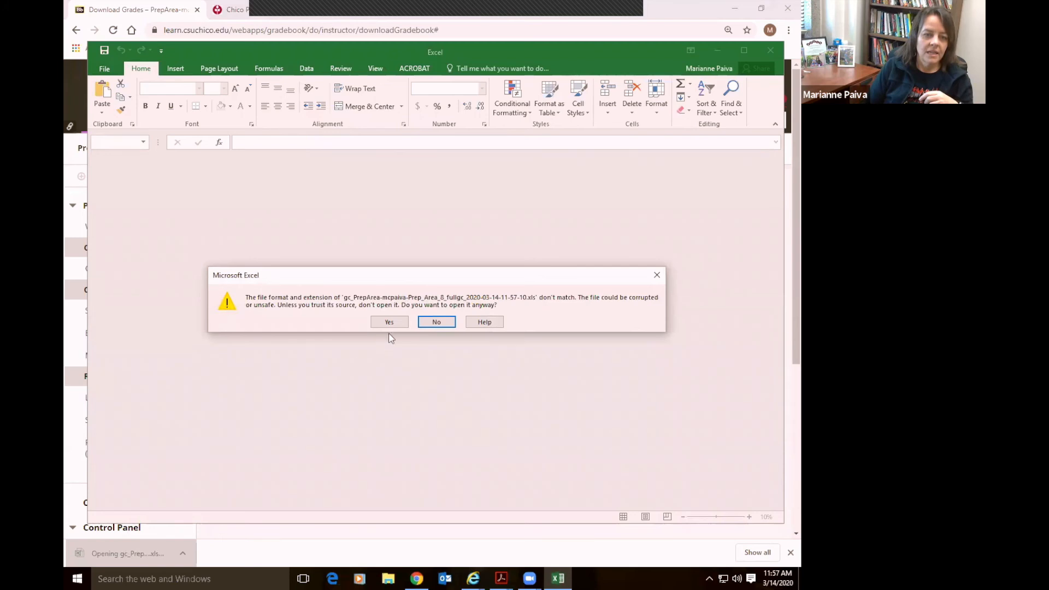
Open the file past the format warning and hide the Username column B
{"action": "left_click", "coordinate": [392, 323]}
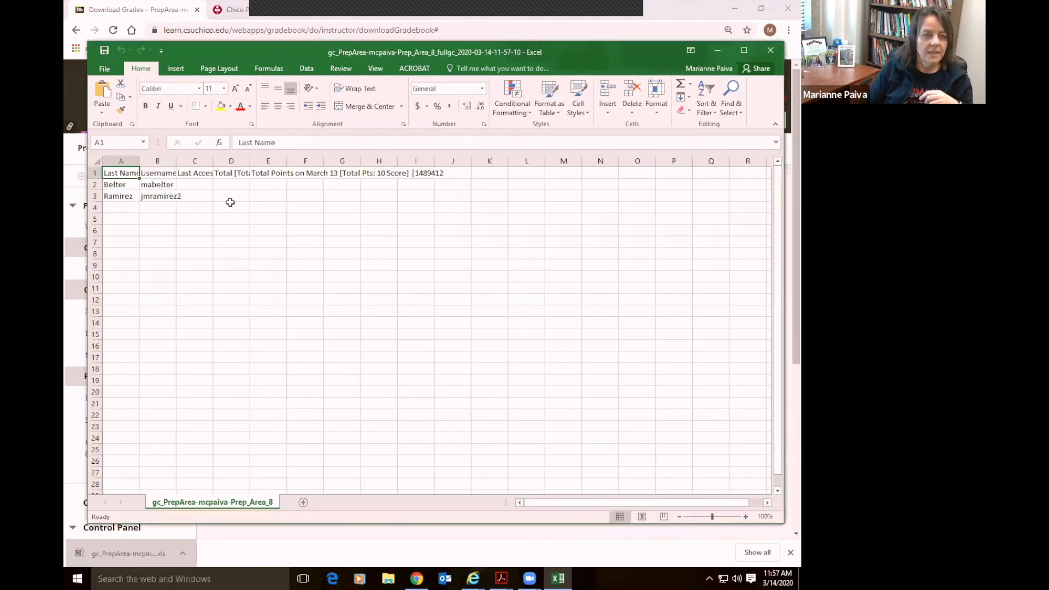
{"action": "left_click", "coordinate": [157, 161]}
{"action": "right_click", "coordinate": [157, 161]}
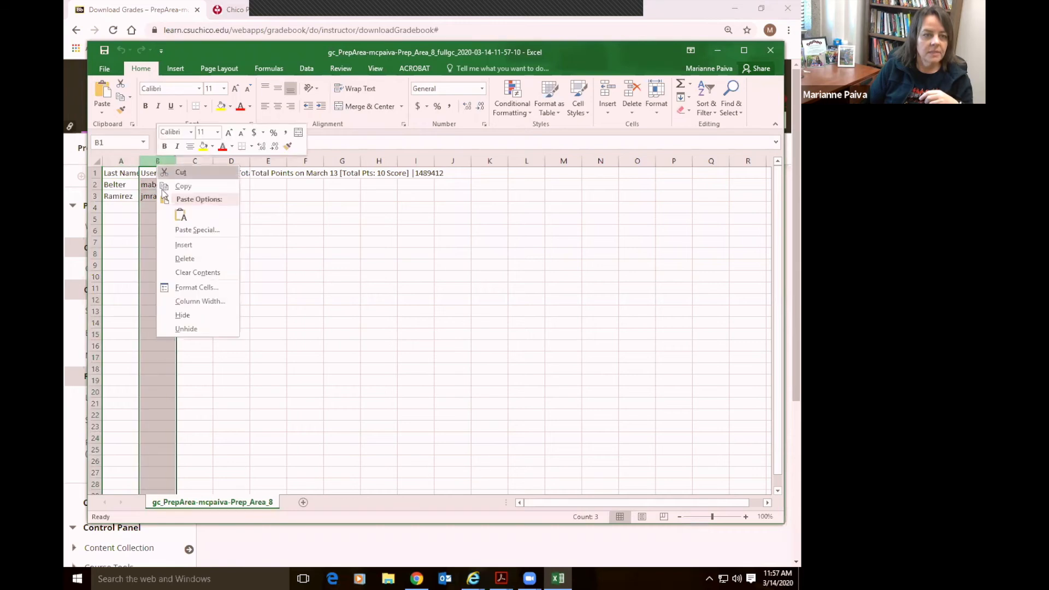
{"action": "left_click", "coordinate": [182, 315]}
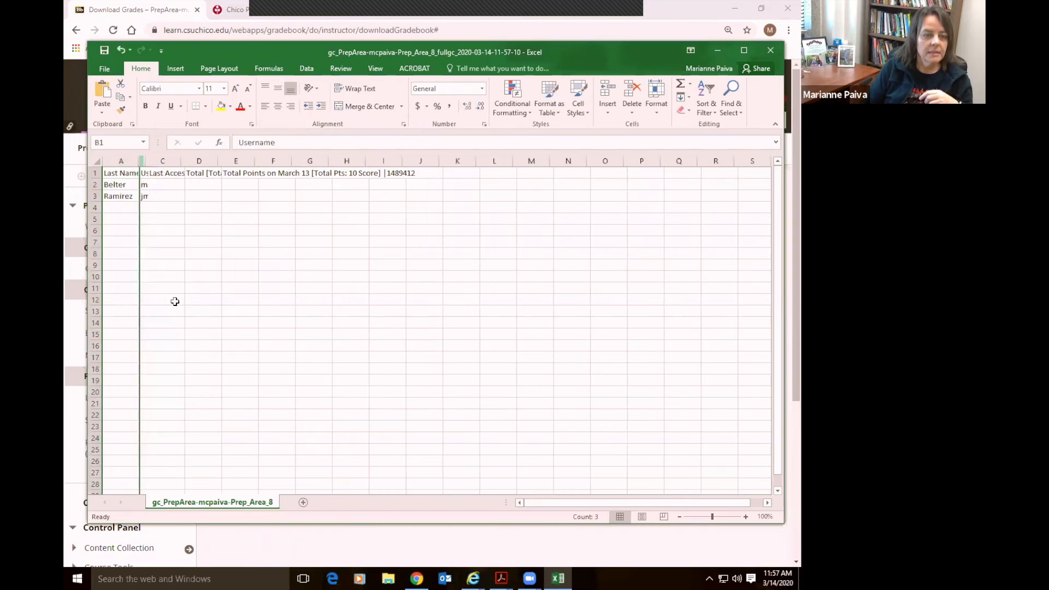
Widen column E and enter scores 10 and 11 in E2:E3 under Total Points on March 13
{"action": "left_click", "coordinate": [162, 185]}
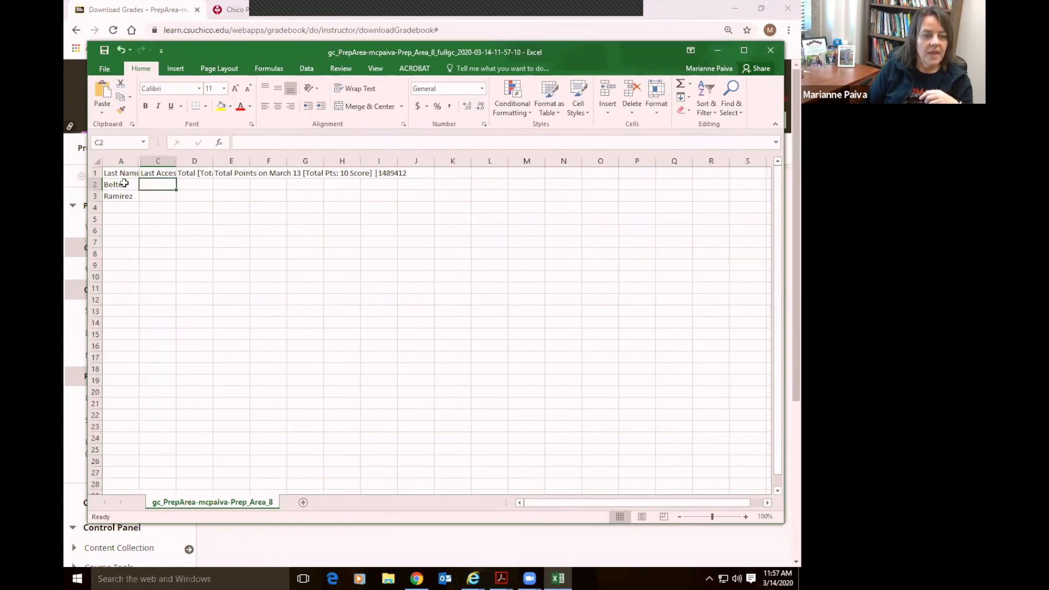
{"action": "left_click", "coordinate": [235, 184]}
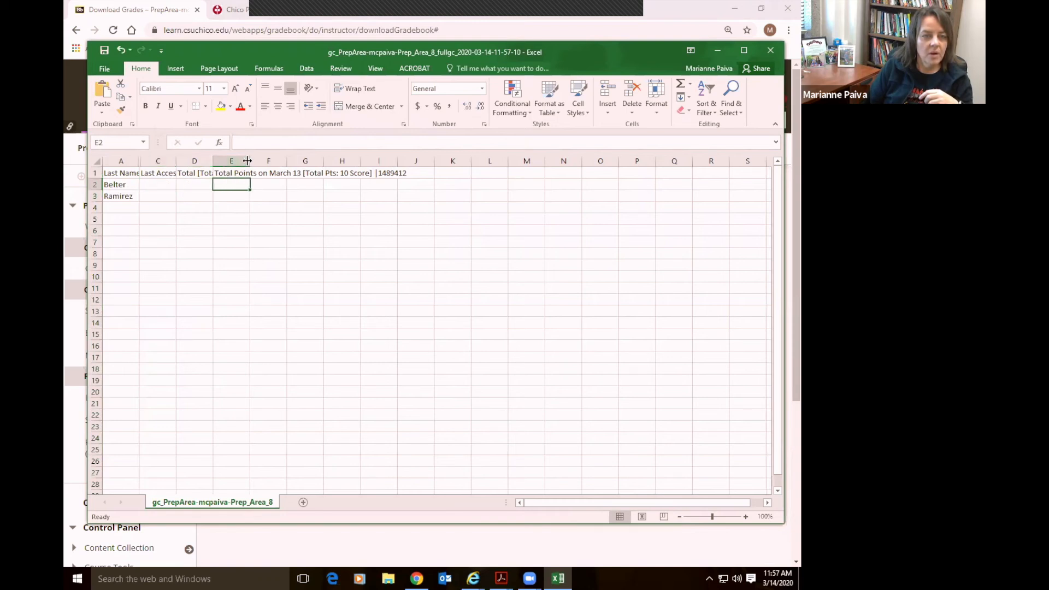
{"action": "left_click_drag", "start_coordinate": [250, 159], "coordinate": [414, 159]}
{"action": "double_click", "coordinate": [246, 186]}
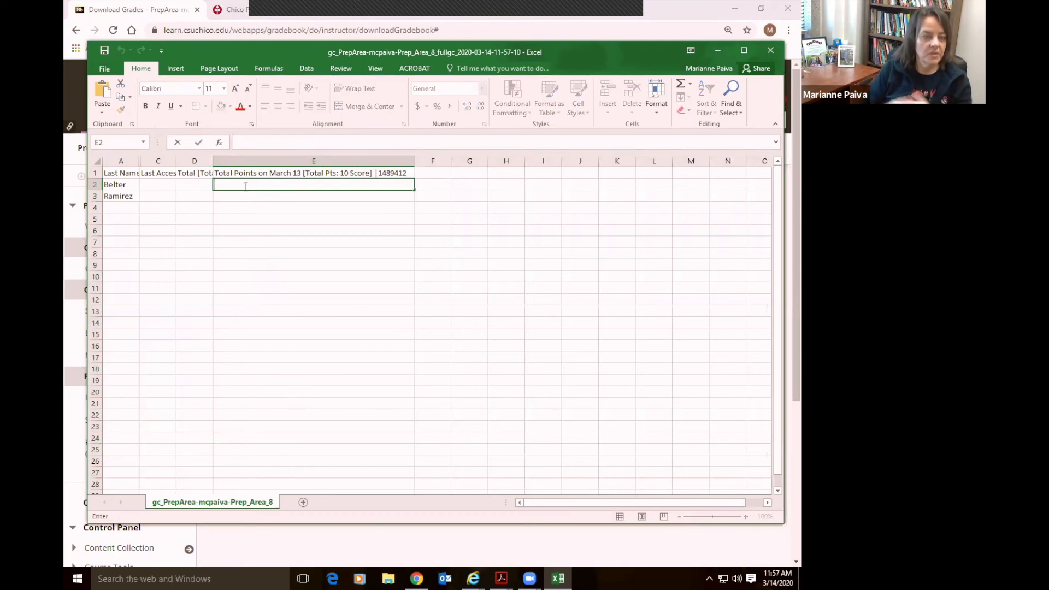
{"action": "type", "text": "10"}
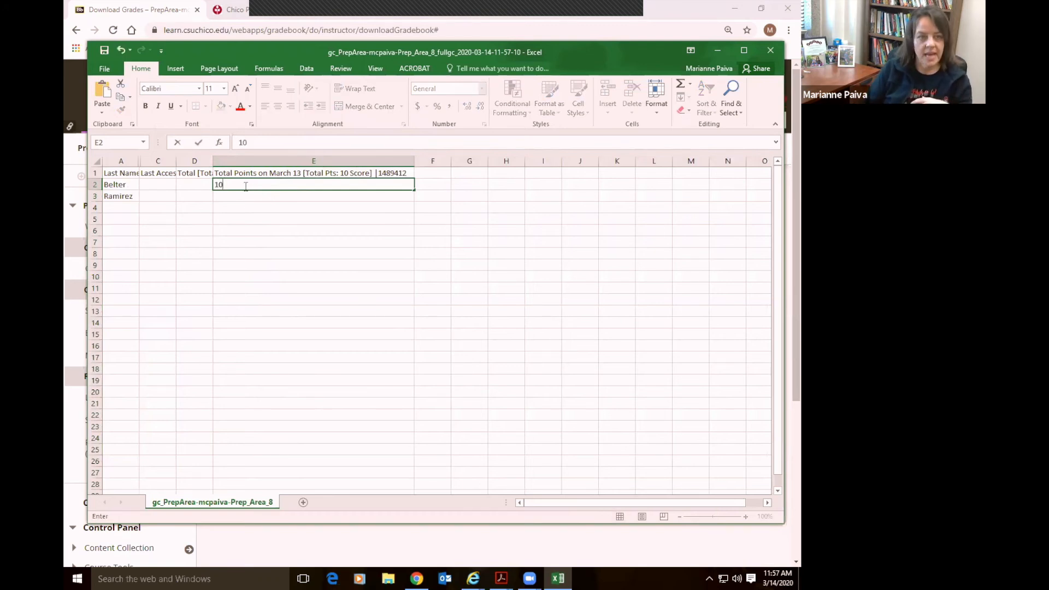
{"action": "key", "text": "Return"}
{"action": "type", "text": "11"}
{"action": "key", "text": "Return"}
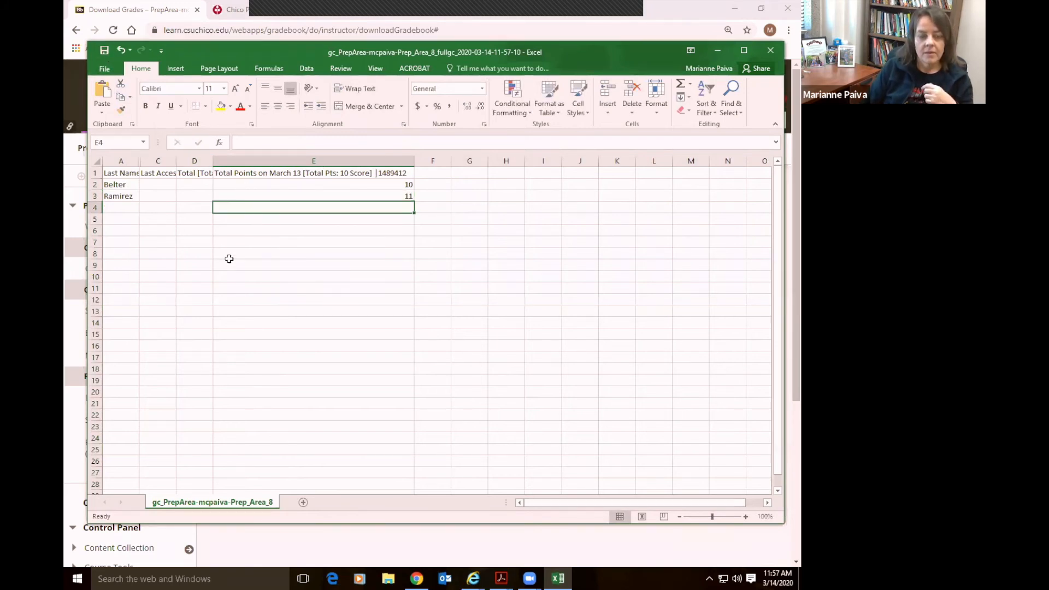
Save the file in its current format and return to Blackboard's Grade Center
{"action": "left_click", "coordinate": [105, 52]}
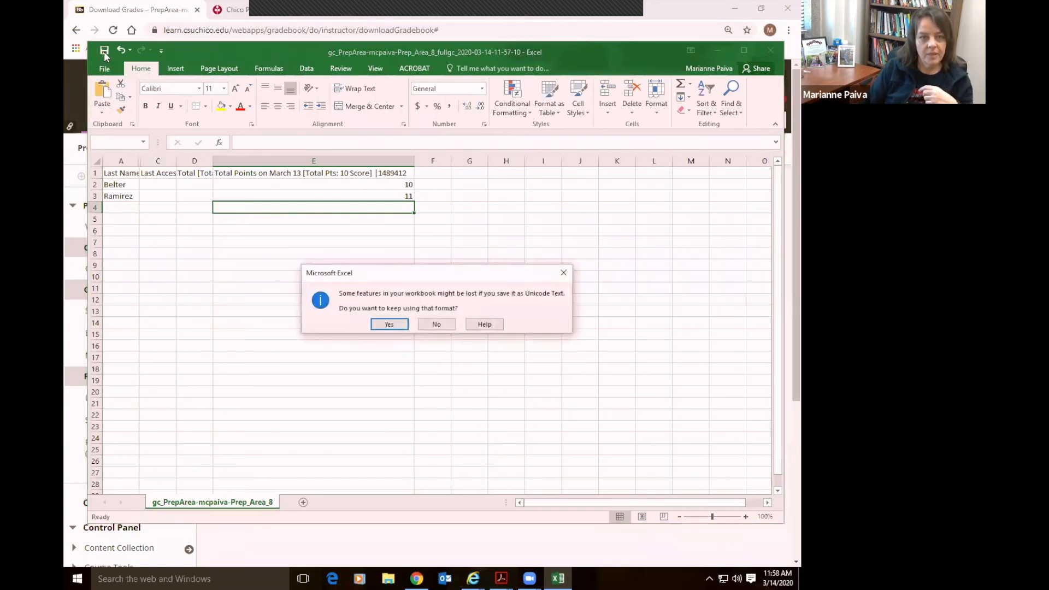
{"action": "left_click", "coordinate": [390, 323]}
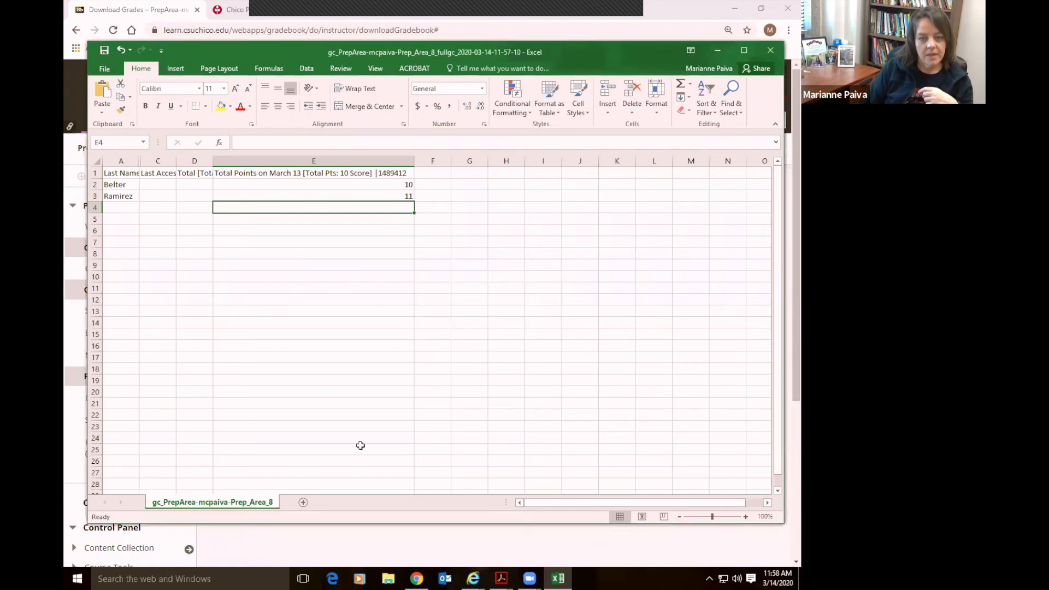
{"action": "left_click", "coordinate": [416, 576]}
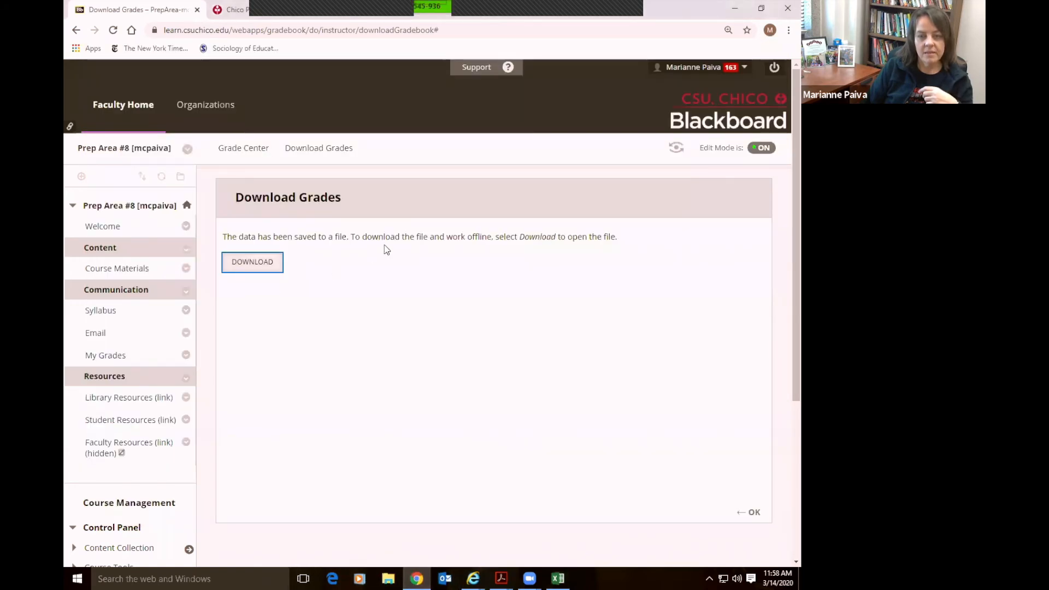
{"action": "left_click", "coordinate": [744, 508]}
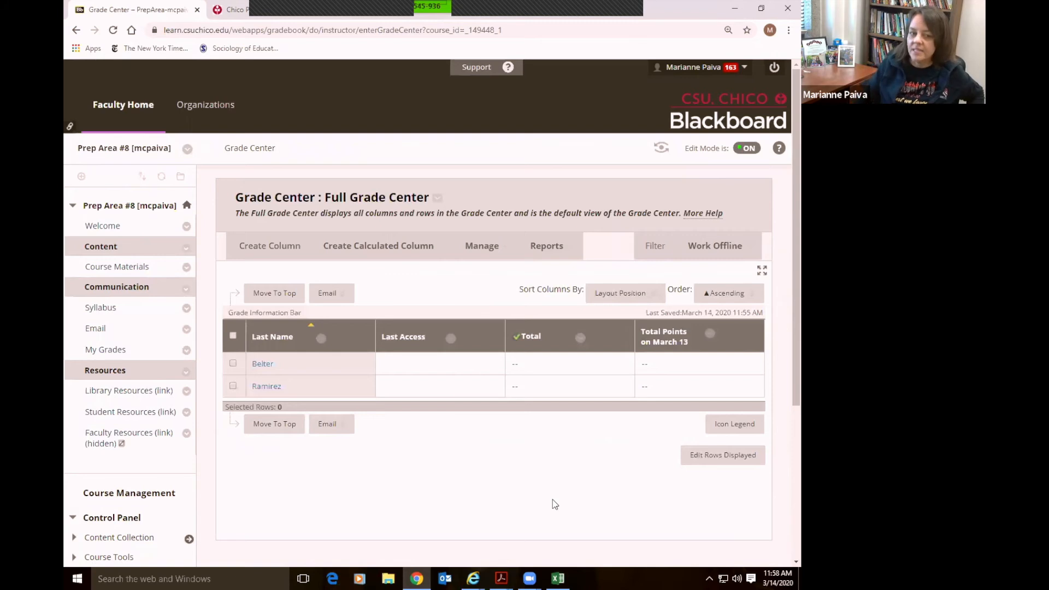
Upload the gc_PrepArea file from Downloads via Work Offline > Upload and submit it
{"action": "left_click", "coordinate": [718, 255]}
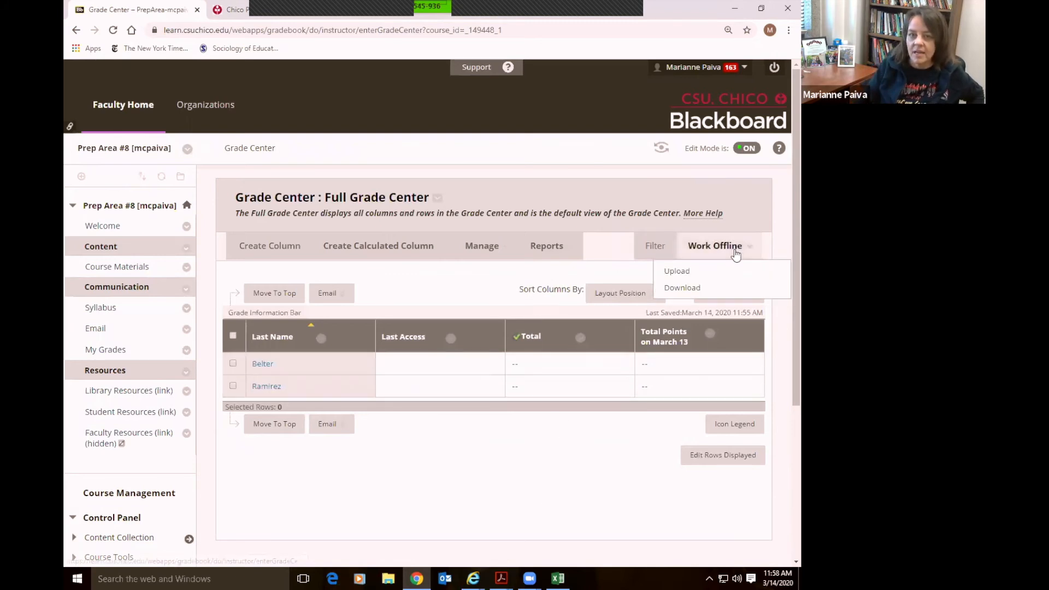
{"action": "left_click", "coordinate": [678, 272]}
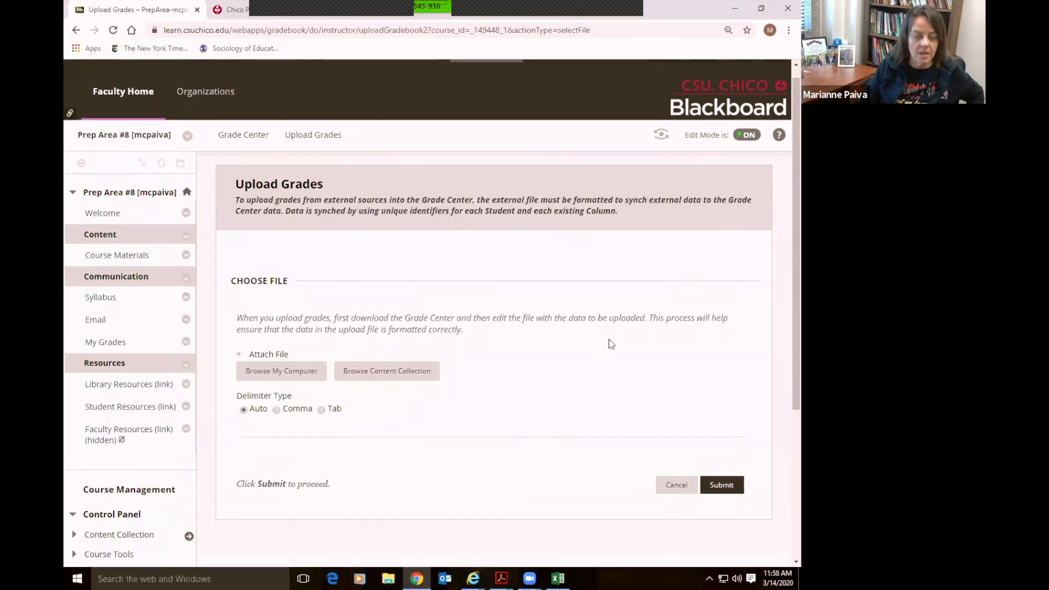
{"action": "scroll", "coordinate": [609, 344], "scroll_direction": "down", "scroll_amount": 2}
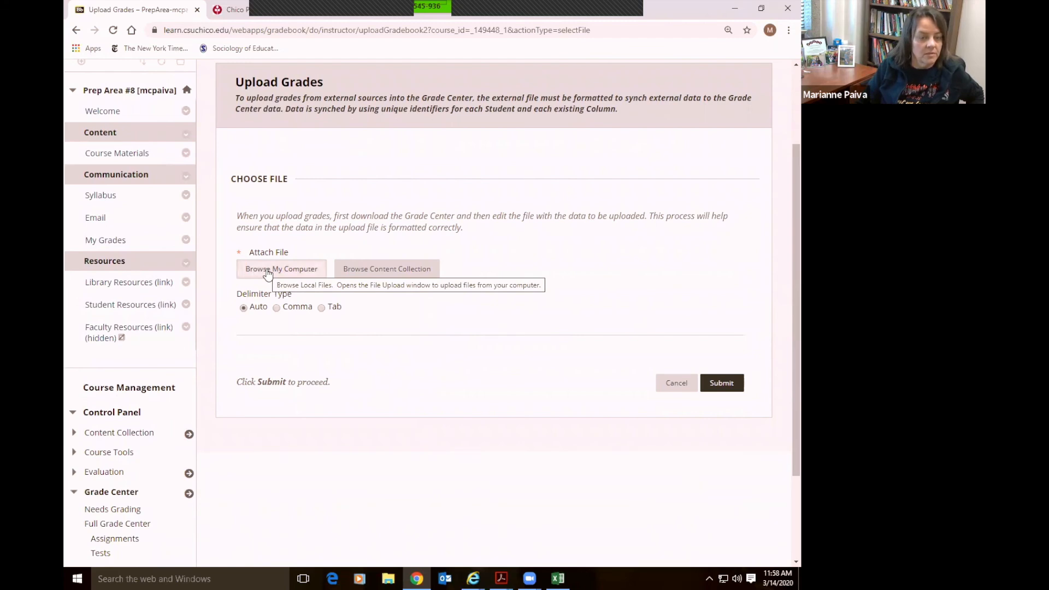
{"action": "left_click", "coordinate": [267, 271]}
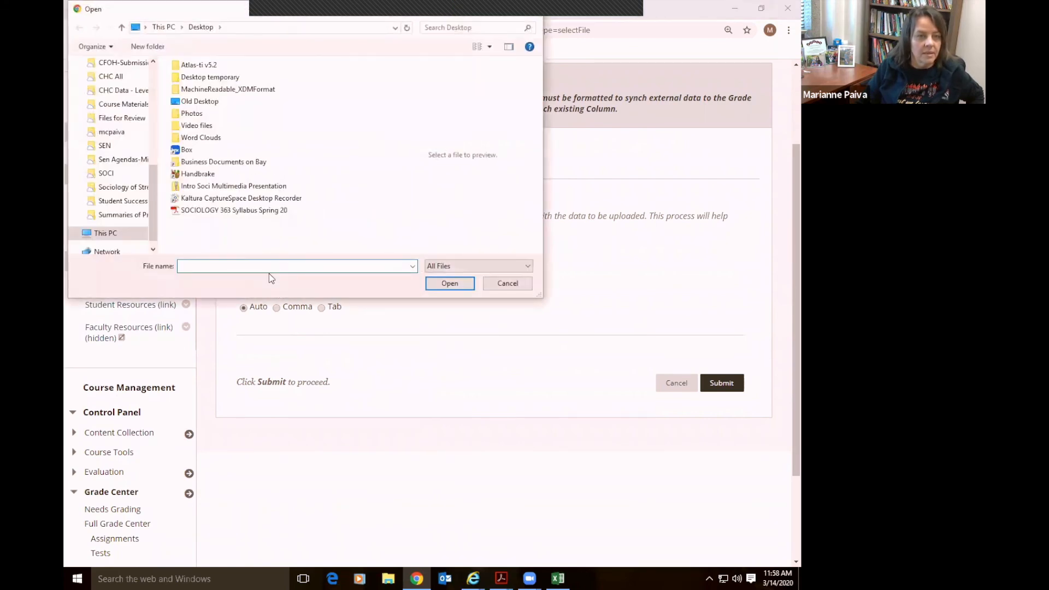
{"action": "left_click_drag", "start_coordinate": [153, 203], "coordinate": [154, 101]}
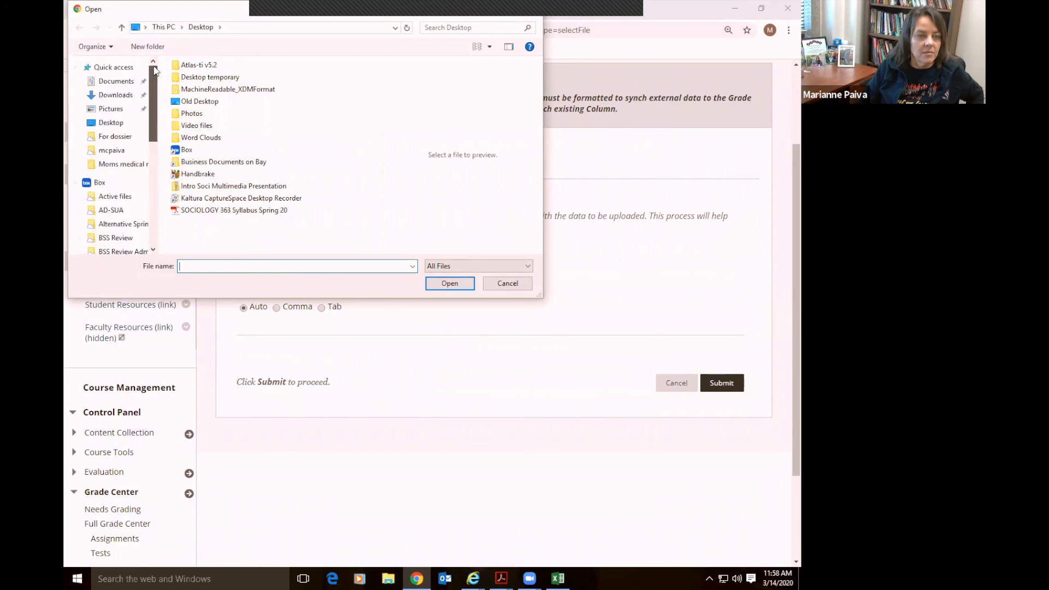
{"action": "left_click", "coordinate": [114, 96]}
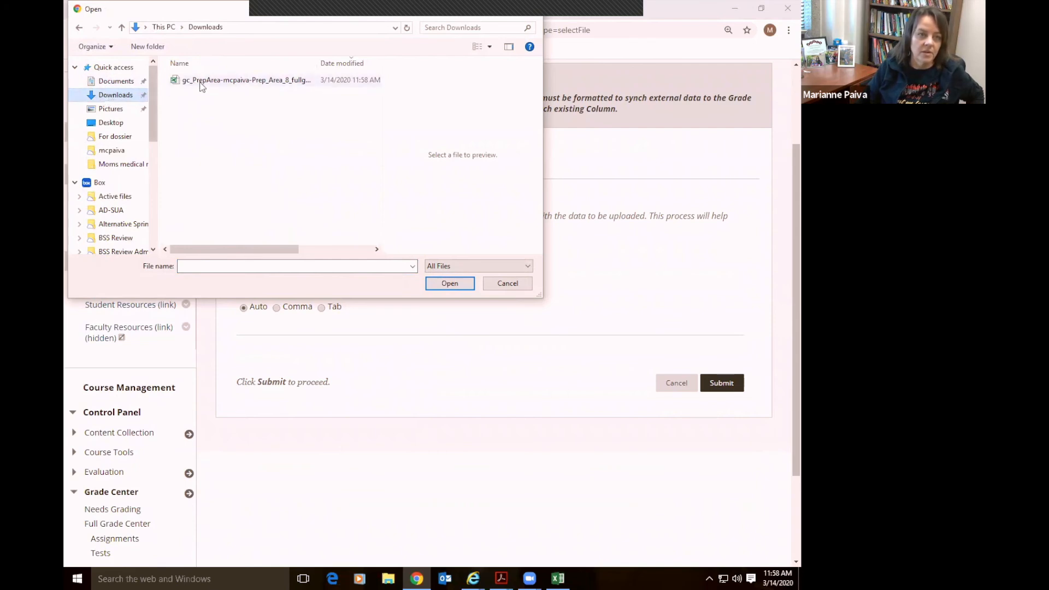
{"action": "left_click", "coordinate": [202, 84]}
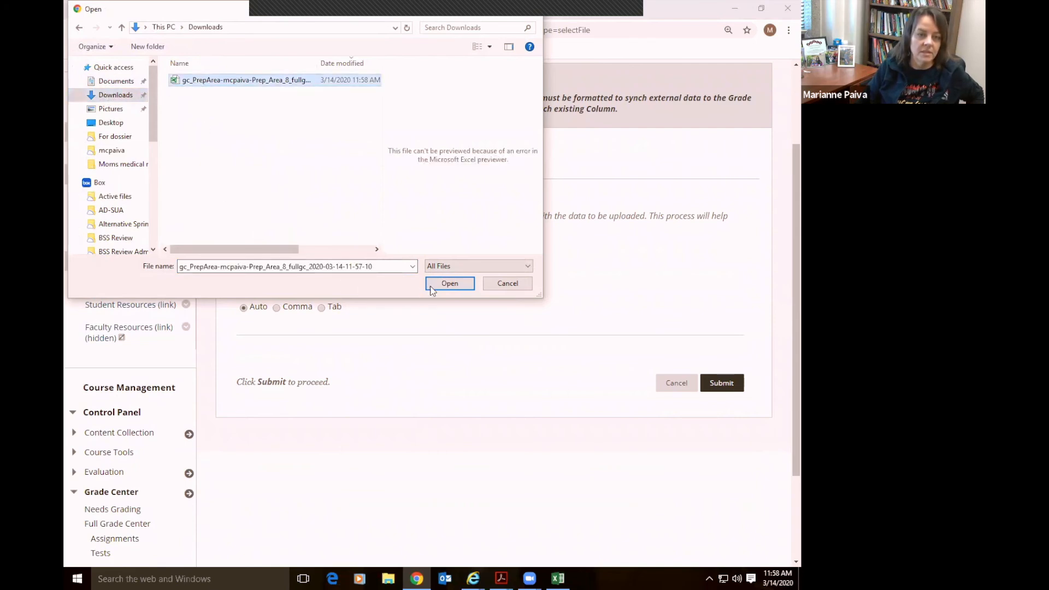
{"action": "left_click", "coordinate": [449, 285]}
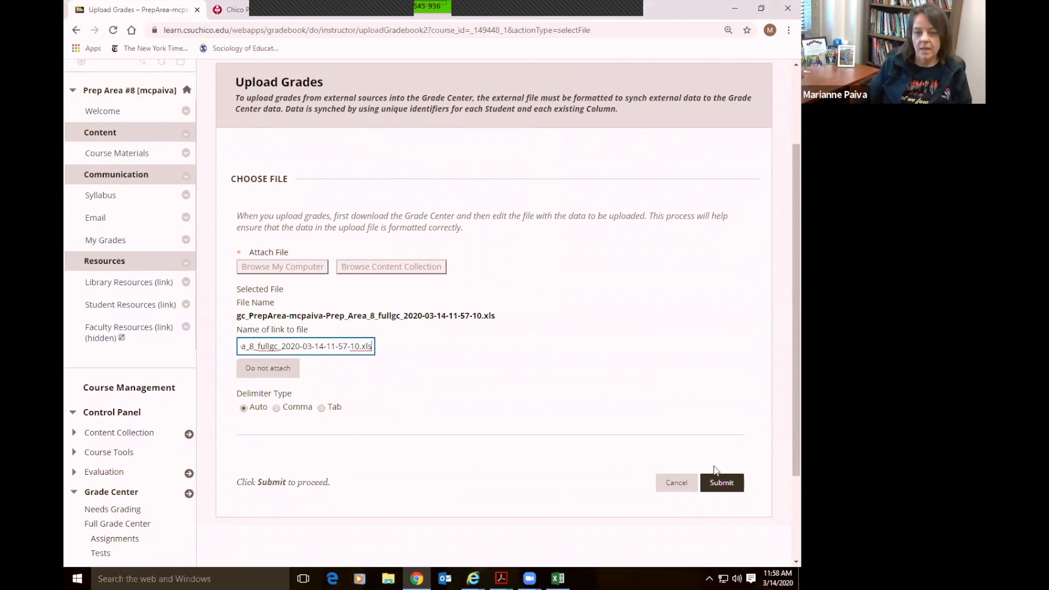
{"action": "left_click", "coordinate": [720, 483]}
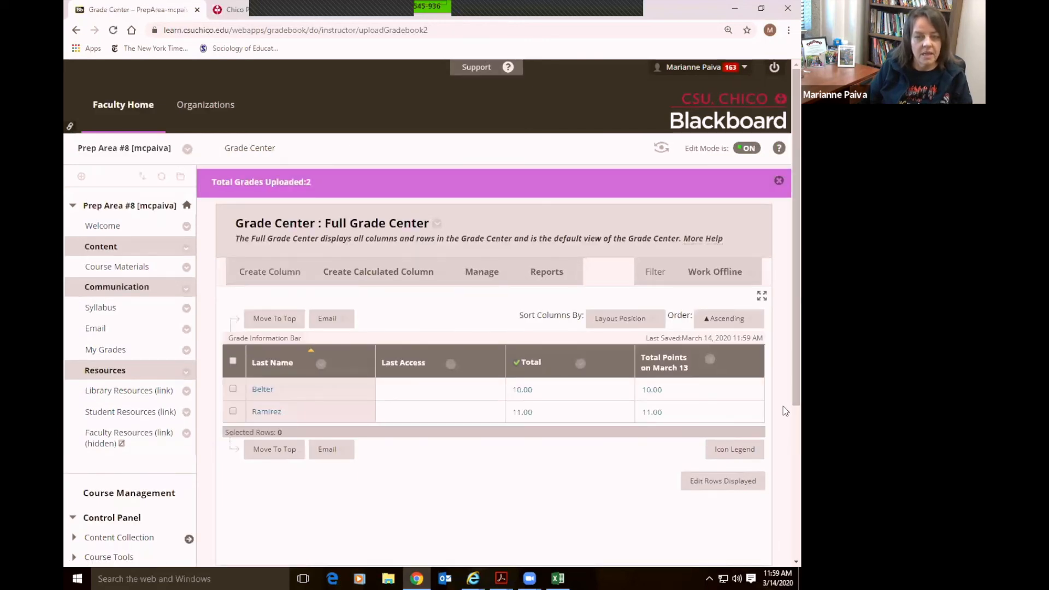
Scroll the Full Grade Center to verify 10.00 and 11.00 under Total Points on March 13
{"action": "scroll", "coordinate": [784, 410], "scroll_direction": "down", "scroll_amount": 2}
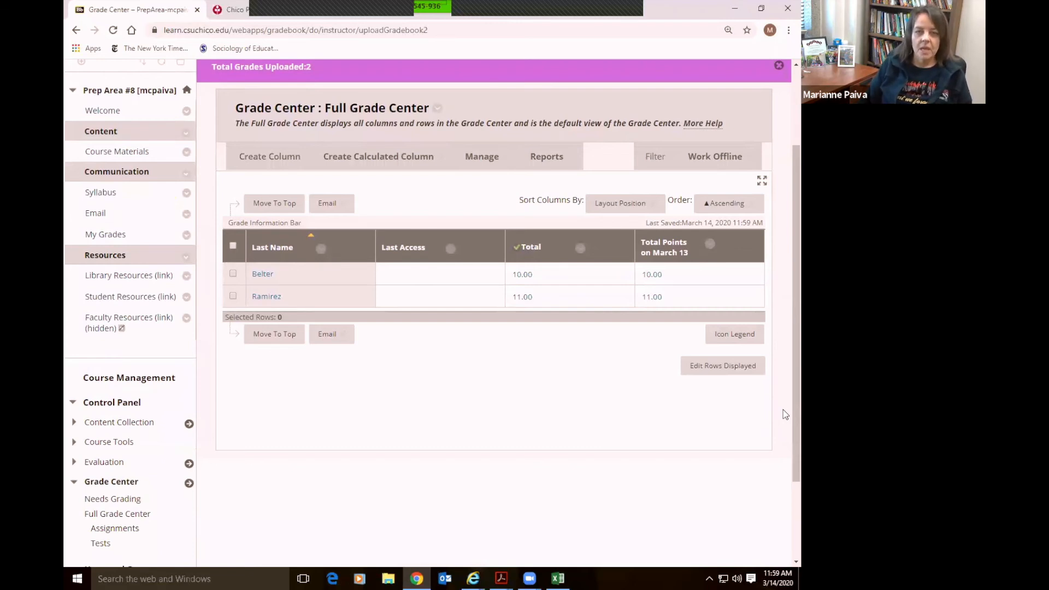
{"action": "scroll", "coordinate": [782, 409], "scroll_direction": "up", "scroll_amount": 2}
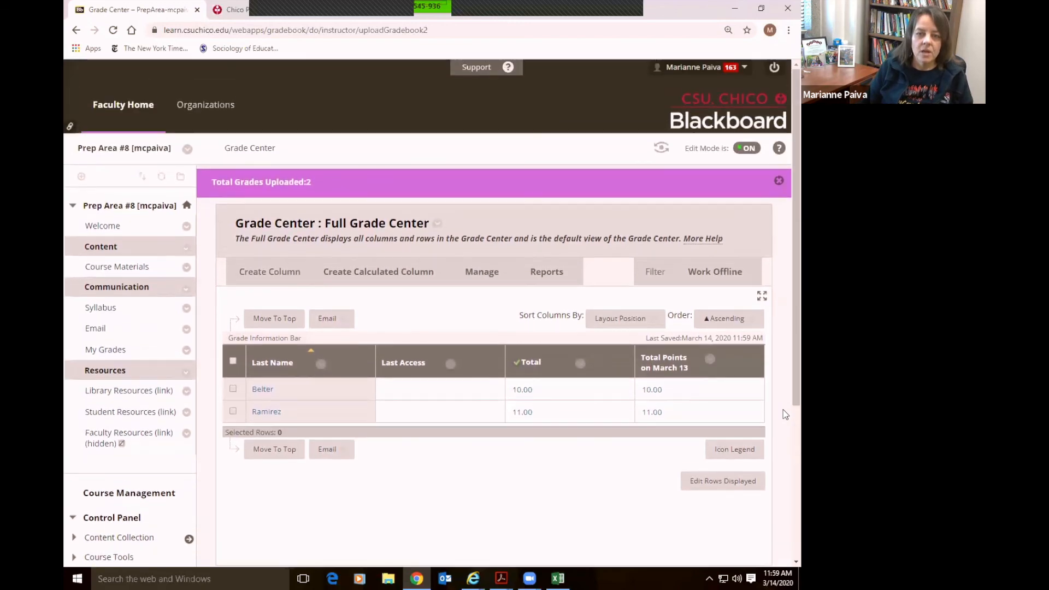
{"action": "scroll", "coordinate": [772, 390], "scroll_direction": "down", "scroll_amount": 1}
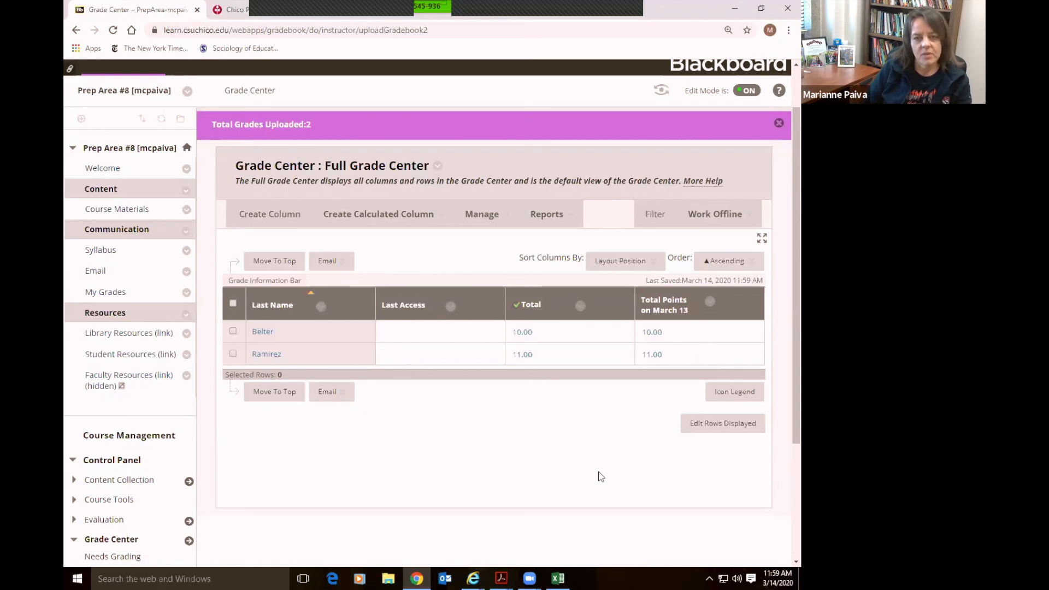
{"action": "scroll", "coordinate": [594, 470], "scroll_direction": "up", "scroll_amount": 2}
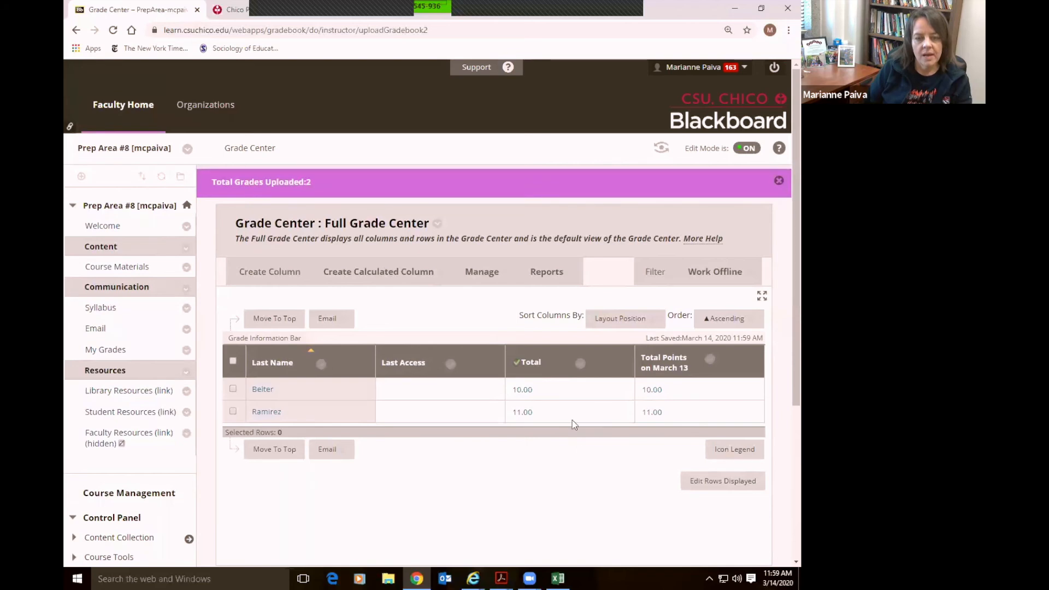
In Column Organization, show the Weel 9 Loneliness Reading Quiz column and submit
{"action": "left_click", "coordinate": [498, 279]}
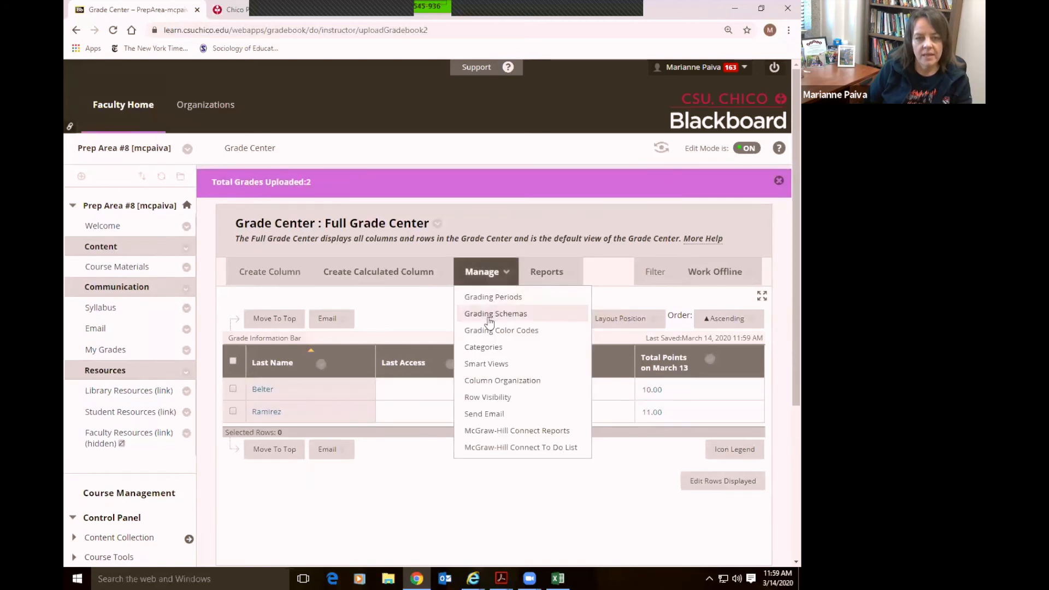
{"action": "left_click", "coordinate": [496, 382]}
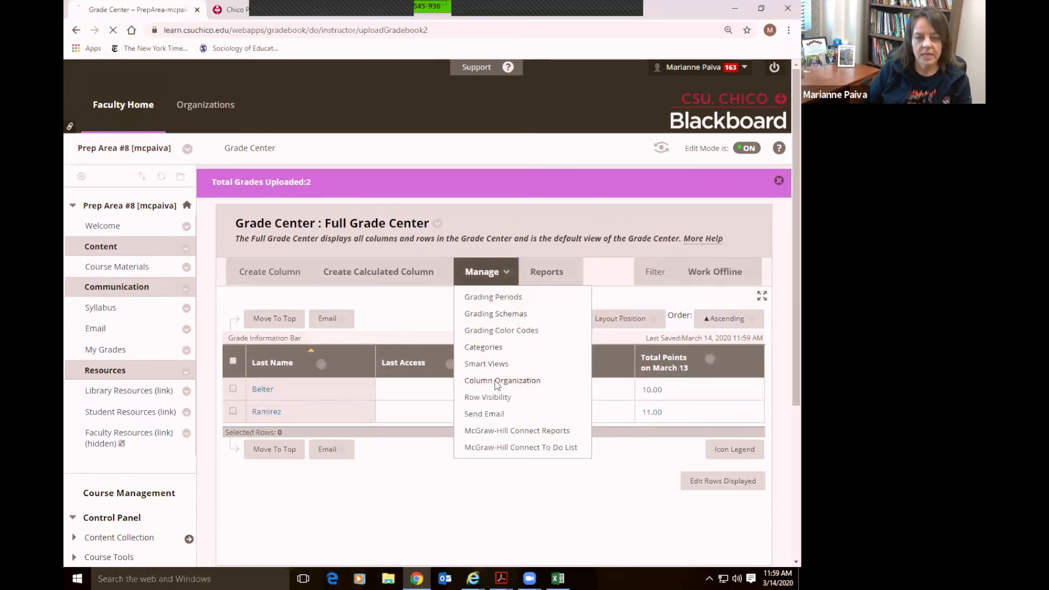
{"action": "scroll", "coordinate": [599, 395], "scroll_direction": "down", "scroll_amount": 3}
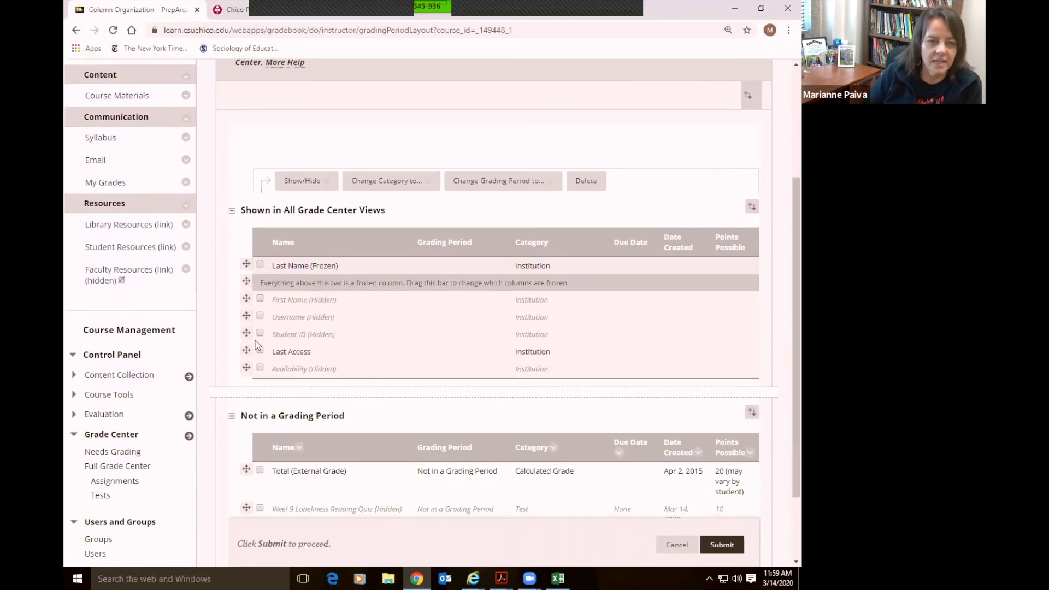
{"action": "scroll", "coordinate": [277, 397], "scroll_direction": "down", "scroll_amount": 2}
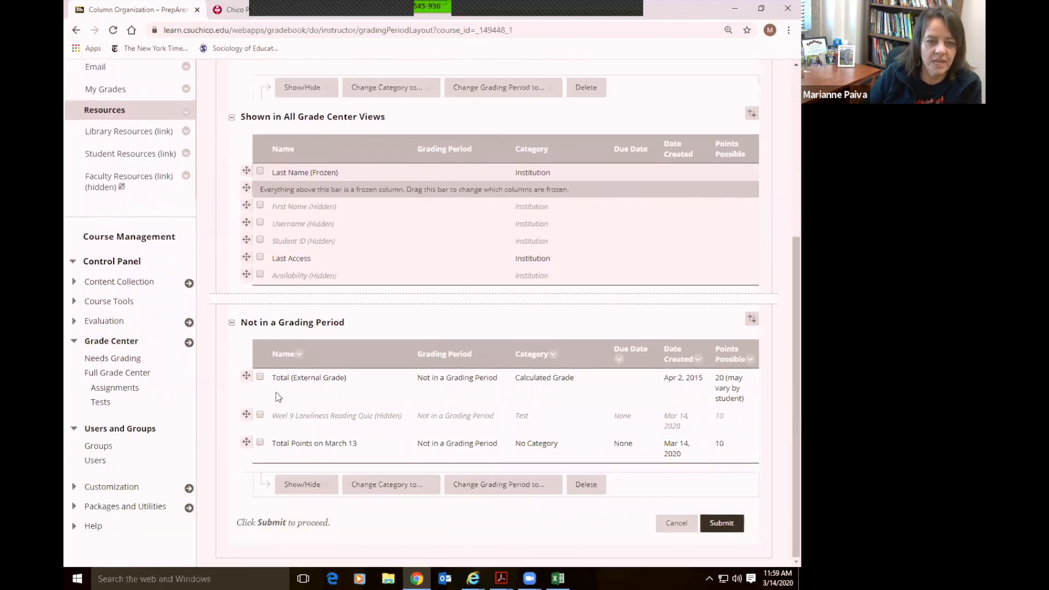
{"action": "left_click", "coordinate": [260, 415]}
{"action": "mouse_move", "coordinate": [317, 485]}
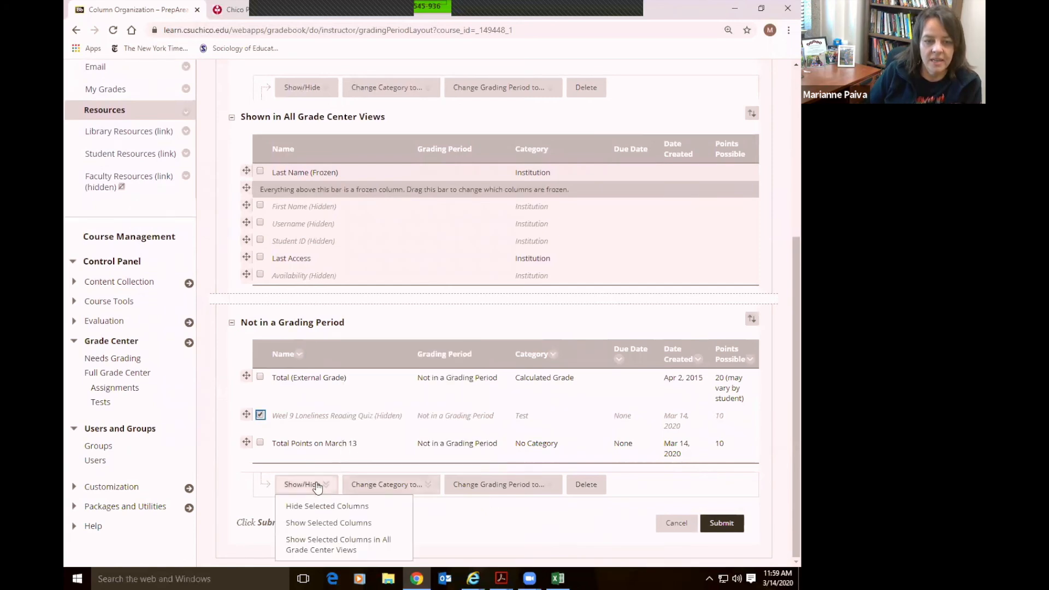
{"action": "left_click", "coordinate": [314, 524]}
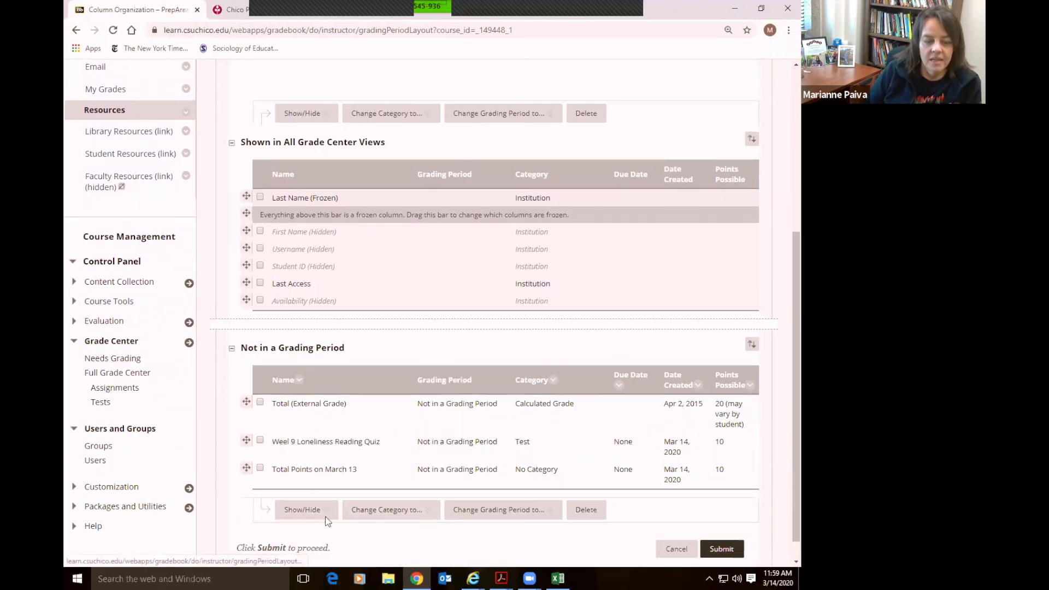
{"action": "left_click", "coordinate": [721, 549]}
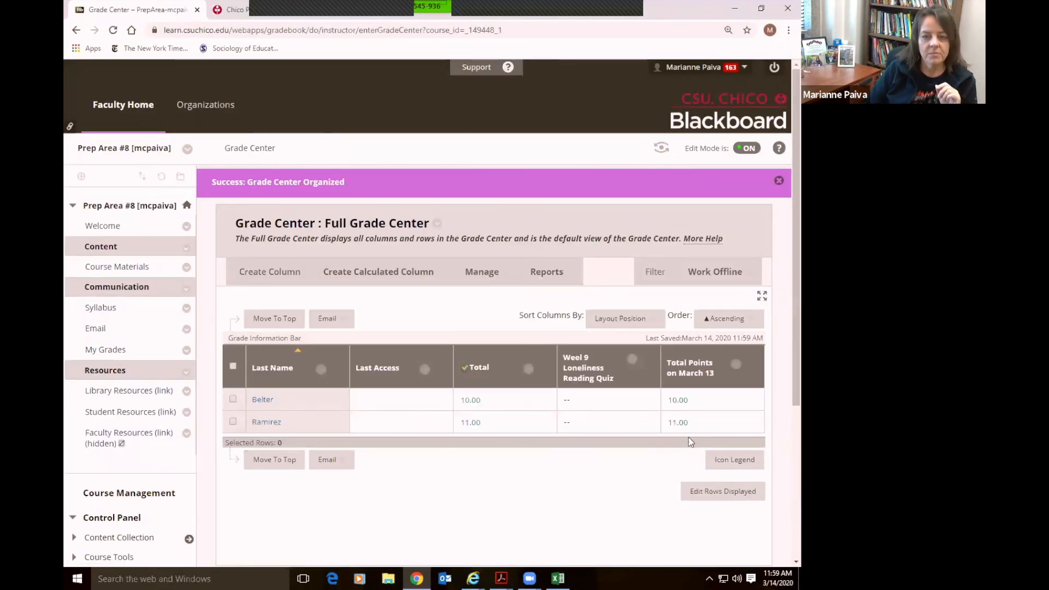
Navigate to the course's Course Materials page
{"action": "triple_click", "coordinate": [671, 443]}
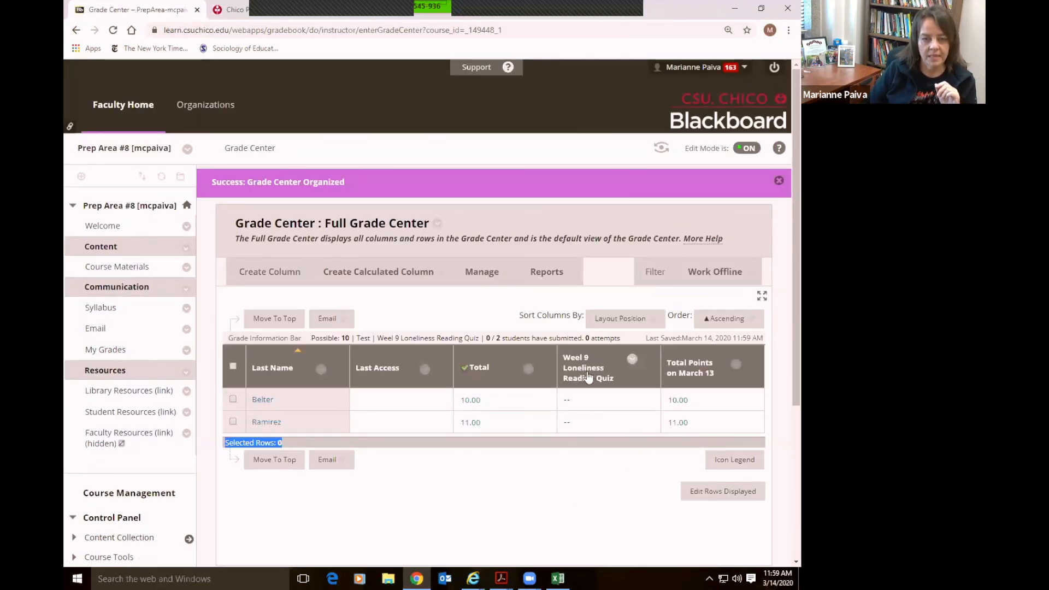
{"action": "scroll", "coordinate": [616, 511], "scroll_direction": "down", "scroll_amount": 1}
{"action": "left_click", "coordinate": [615, 508]}
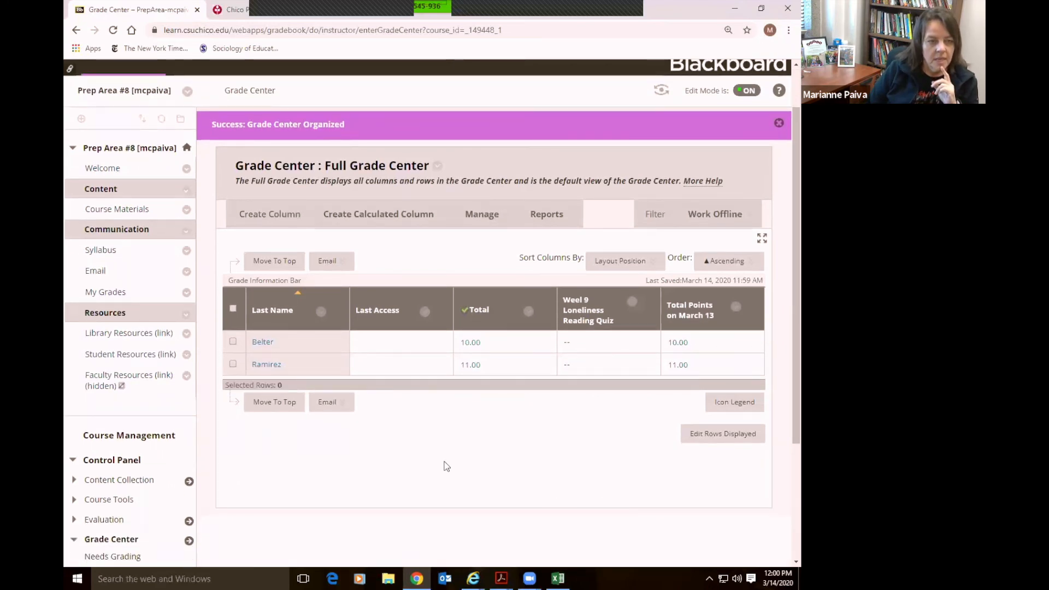
{"action": "left_click", "coordinate": [120, 208]}
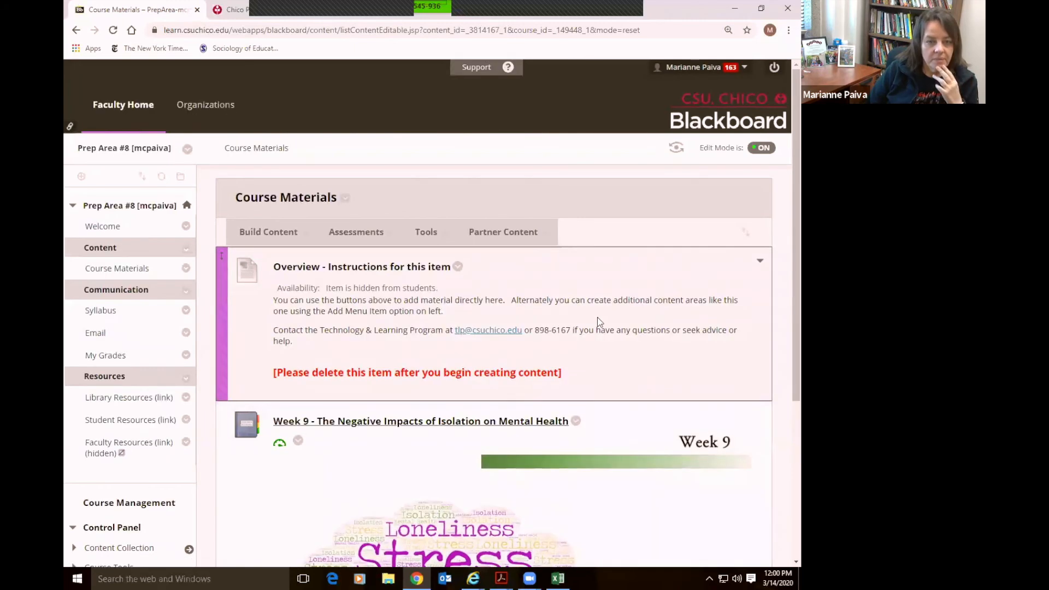
Open the 'Week 9 - The Negative Impacts of Isolation on Mental Health' module from Course Materials
{"action": "scroll", "coordinate": [681, 300], "scroll_direction": "down", "scroll_amount": 1}
{"action": "scroll", "coordinate": [680, 300], "scroll_direction": "up", "scroll_amount": 1}
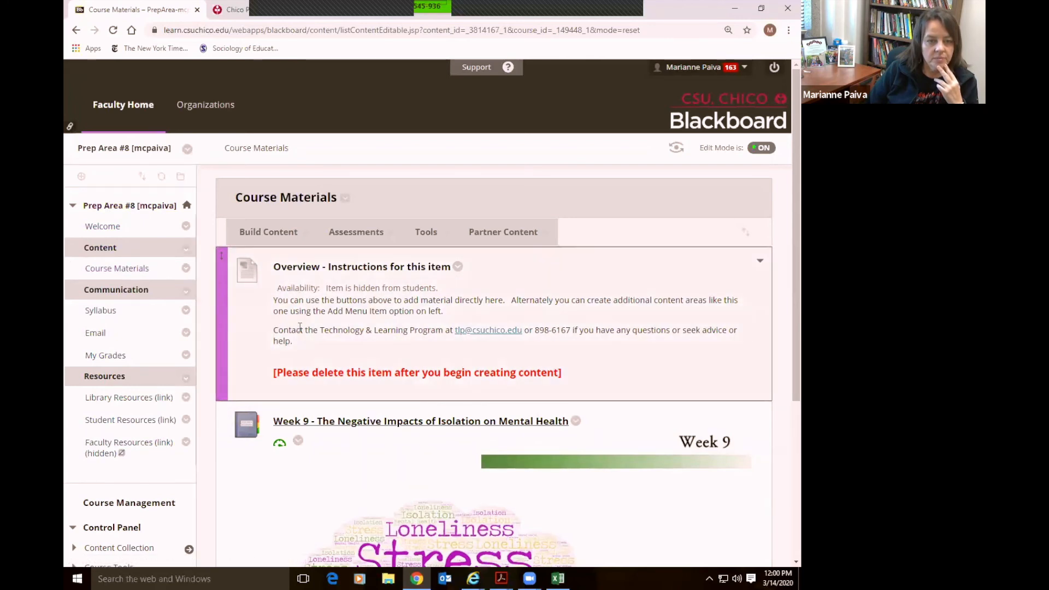
{"action": "left_click", "coordinate": [99, 230]}
{"action": "scroll", "coordinate": [431, 375], "scroll_direction": "down", "scroll_amount": 1}
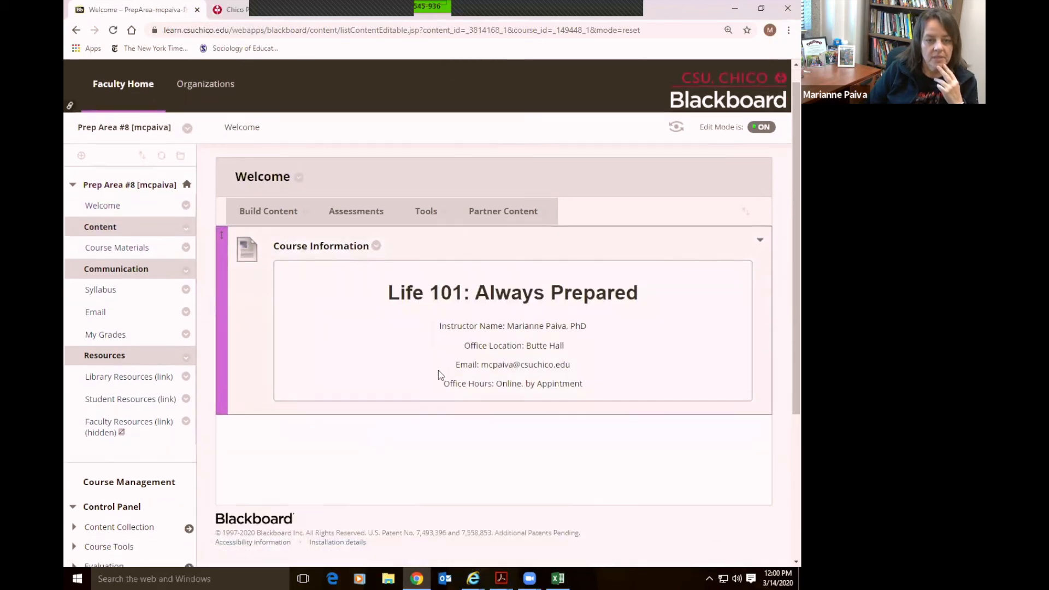
{"action": "scroll", "coordinate": [440, 374], "scroll_direction": "down", "scroll_amount": 2}
{"action": "scroll", "coordinate": [440, 374], "scroll_direction": "up", "scroll_amount": 1}
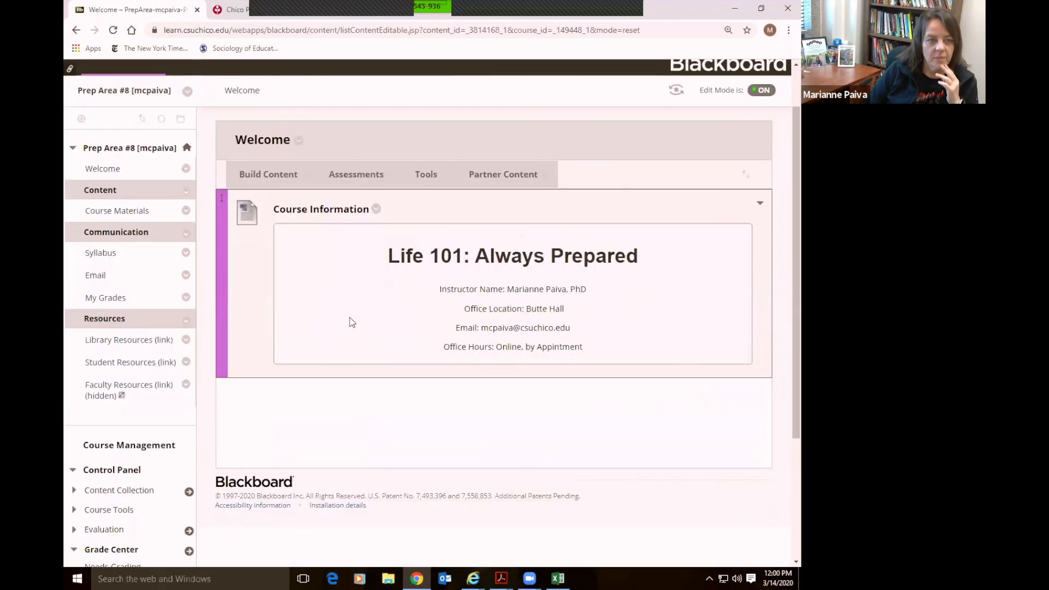
{"action": "left_click", "coordinate": [108, 216]}
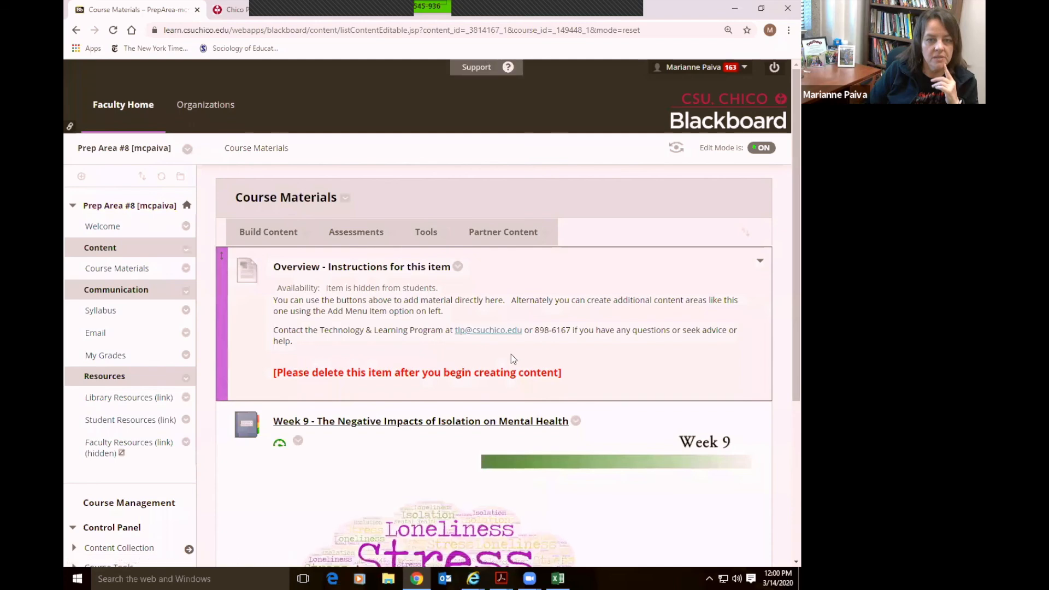
{"action": "scroll", "coordinate": [582, 360], "scroll_direction": "down", "scroll_amount": 4}
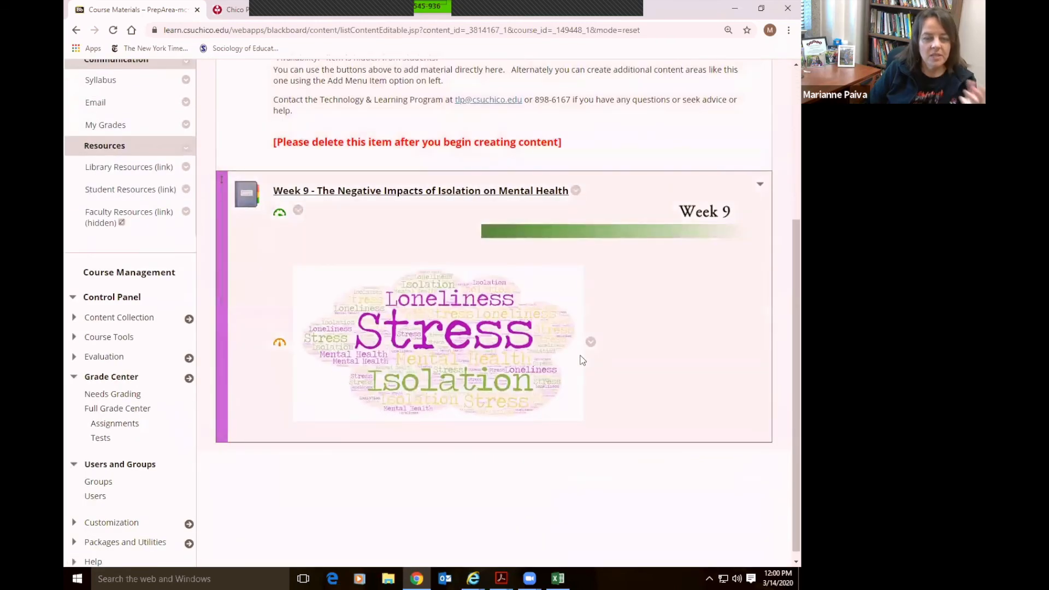
{"action": "left_click", "coordinate": [435, 193]}
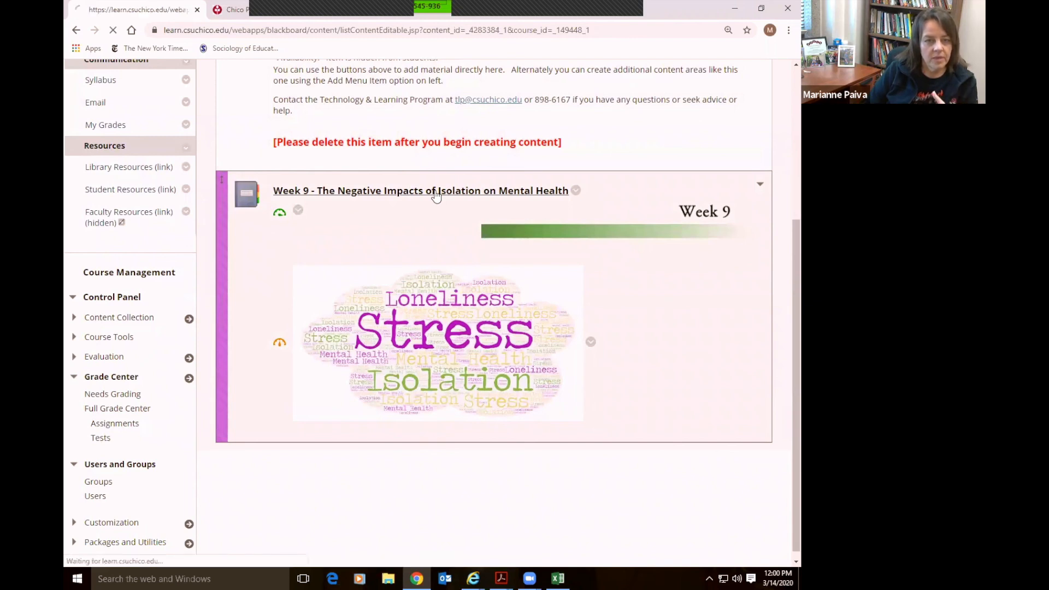
Choose Make Available for the Weel 9 Loneliness Reading Quiz
{"action": "scroll", "coordinate": [710, 326], "scroll_direction": "down", "scroll_amount": 4}
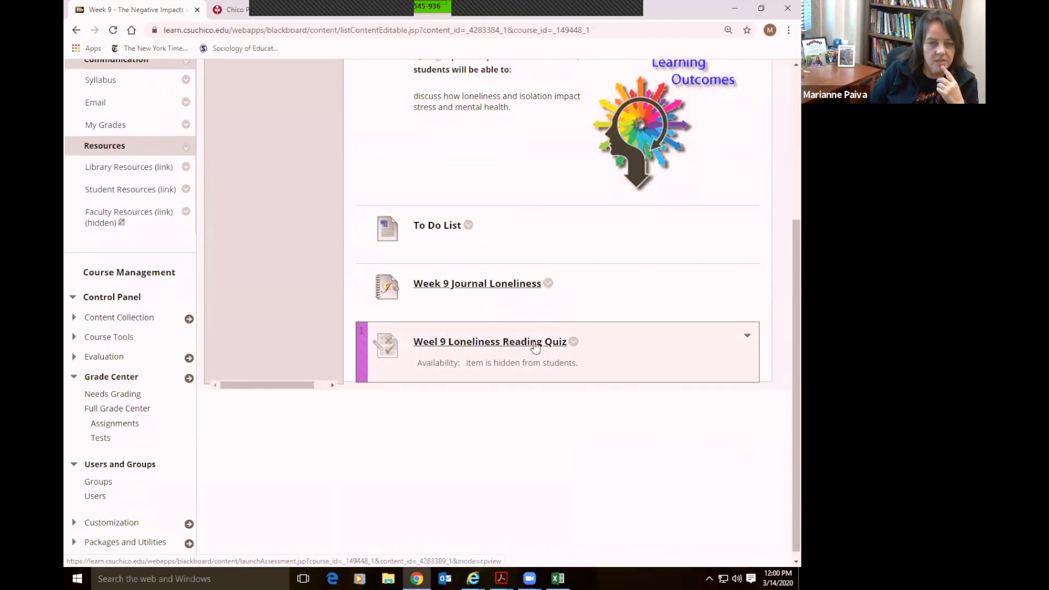
{"action": "left_click", "coordinate": [573, 342]}
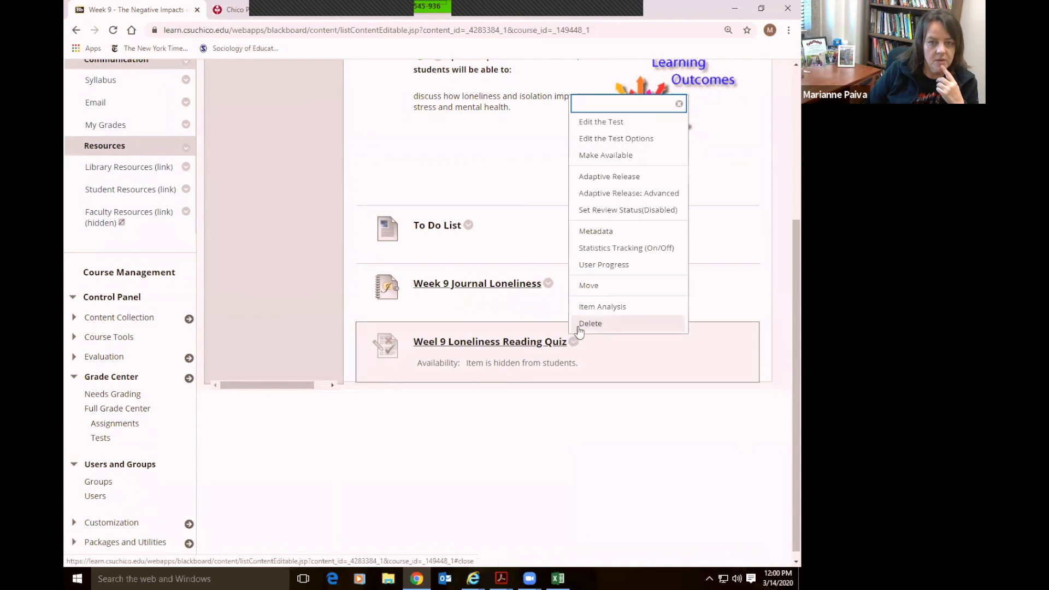
{"action": "left_click", "coordinate": [598, 155]}
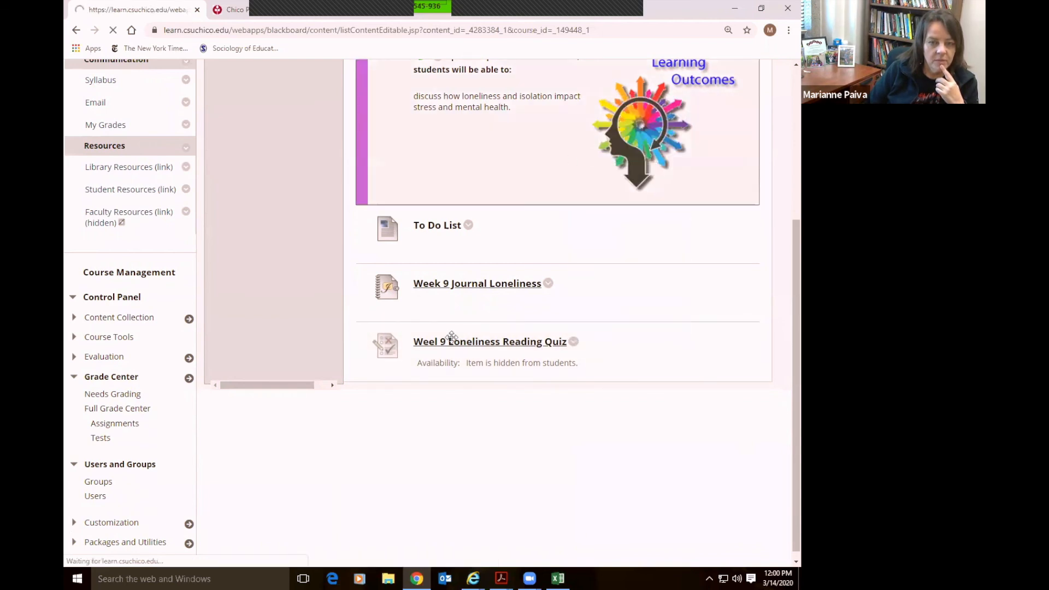
Preview the quiz, cancel without starting it, and review the module
{"action": "scroll", "coordinate": [524, 442], "scroll_direction": "down", "scroll_amount": 3}
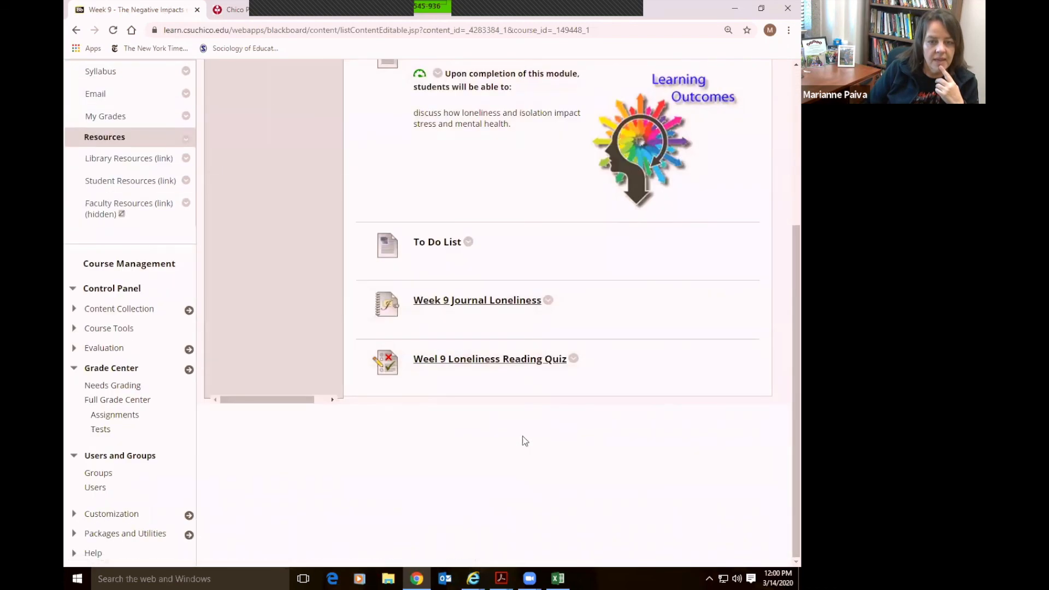
{"action": "left_click", "coordinate": [506, 360]}
{"action": "left_click", "coordinate": [686, 428]}
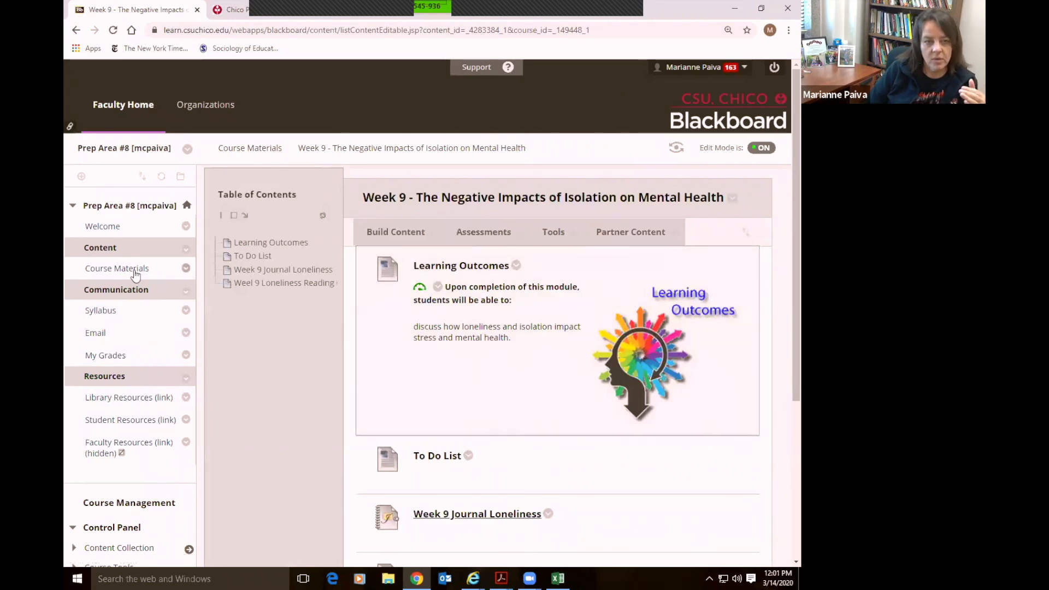
{"action": "scroll", "coordinate": [124, 319], "scroll_direction": "down", "scroll_amount": 3}
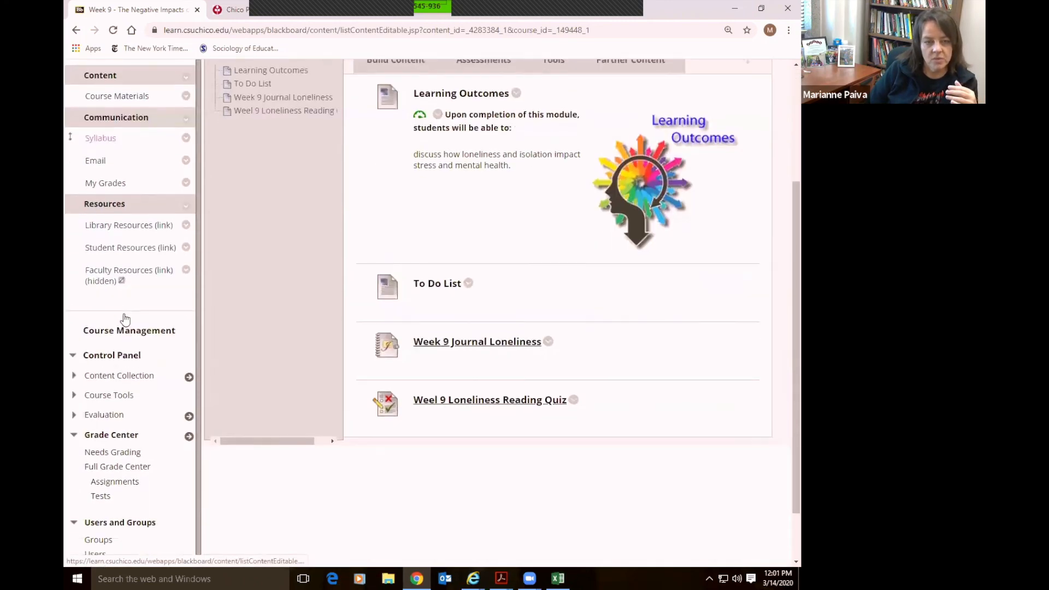
{"action": "scroll", "coordinate": [125, 319], "scroll_direction": "down", "scroll_amount": 1}
Visit the Full Grade Center and the Welcome page, then view the add-menu-item choices
{"action": "left_click", "coordinate": [124, 403]}
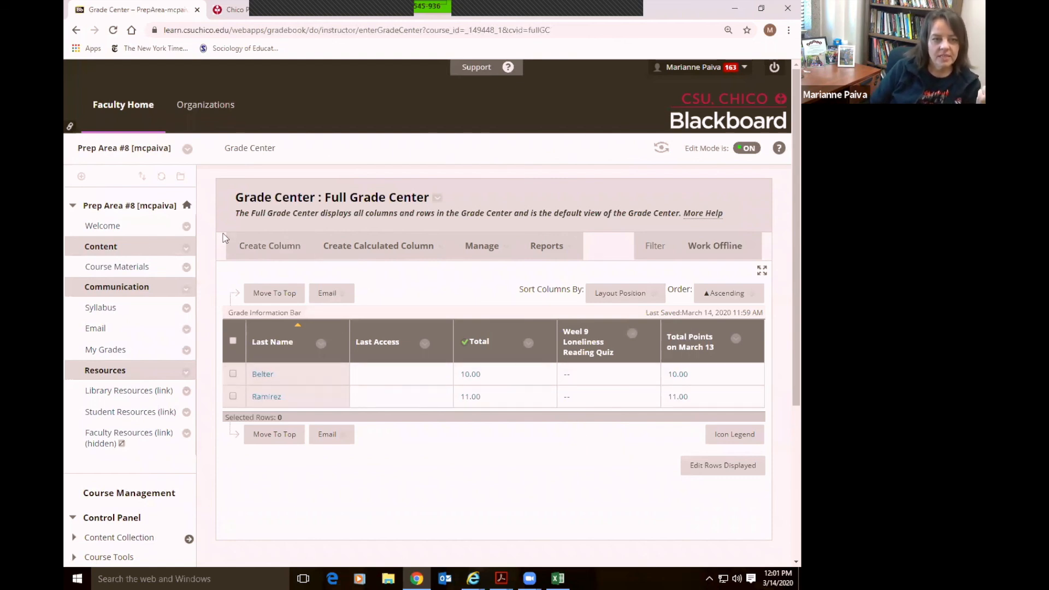
{"action": "left_click", "coordinate": [108, 230]}
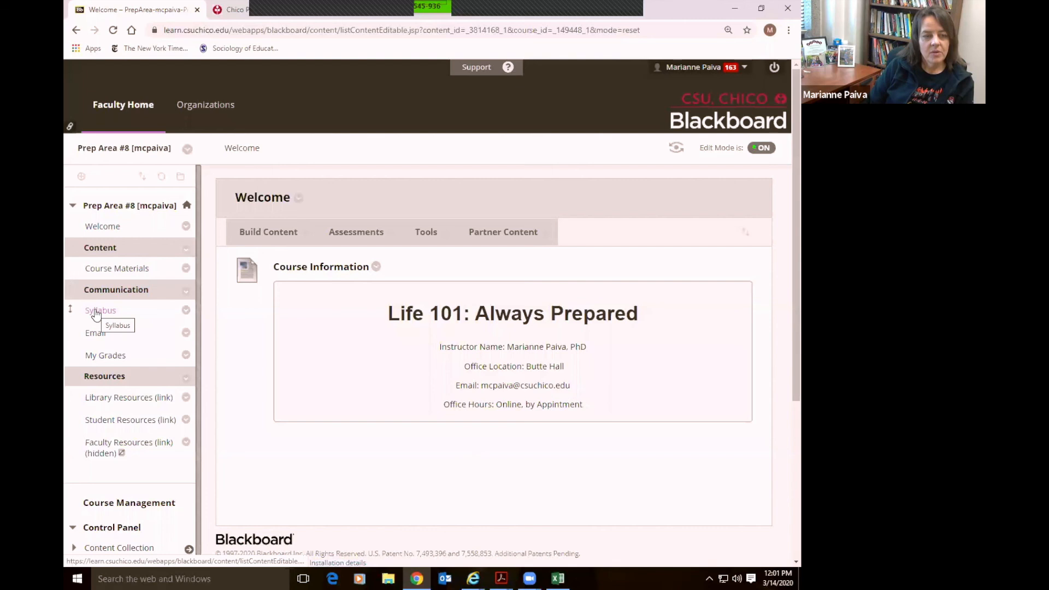
{"action": "left_click", "coordinate": [81, 176]}
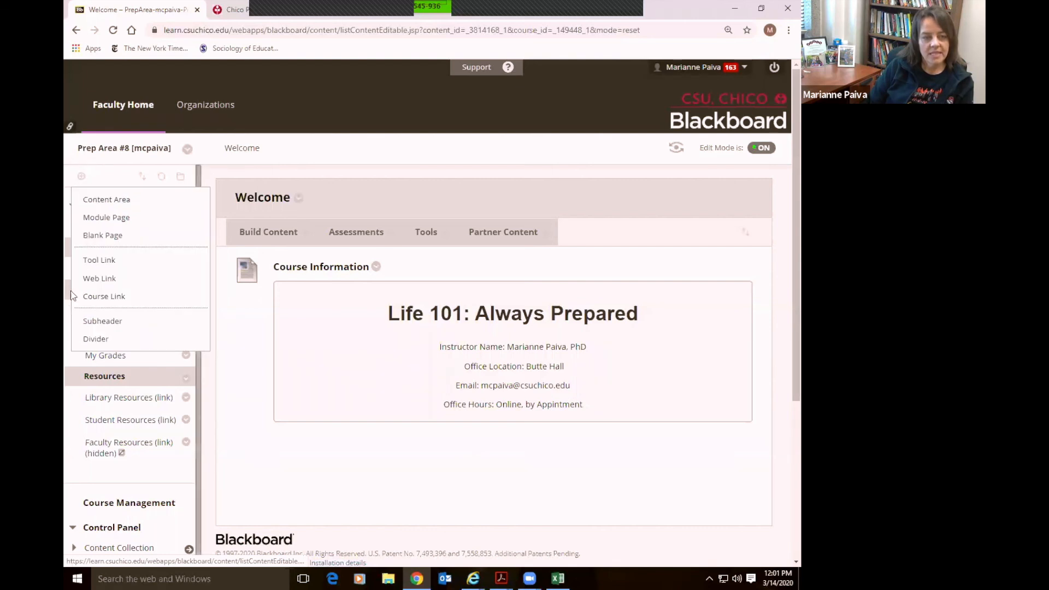
Review the Syllabus page and its High accessibility rating, then return to Full Grade Center
{"action": "left_click", "coordinate": [101, 311]}
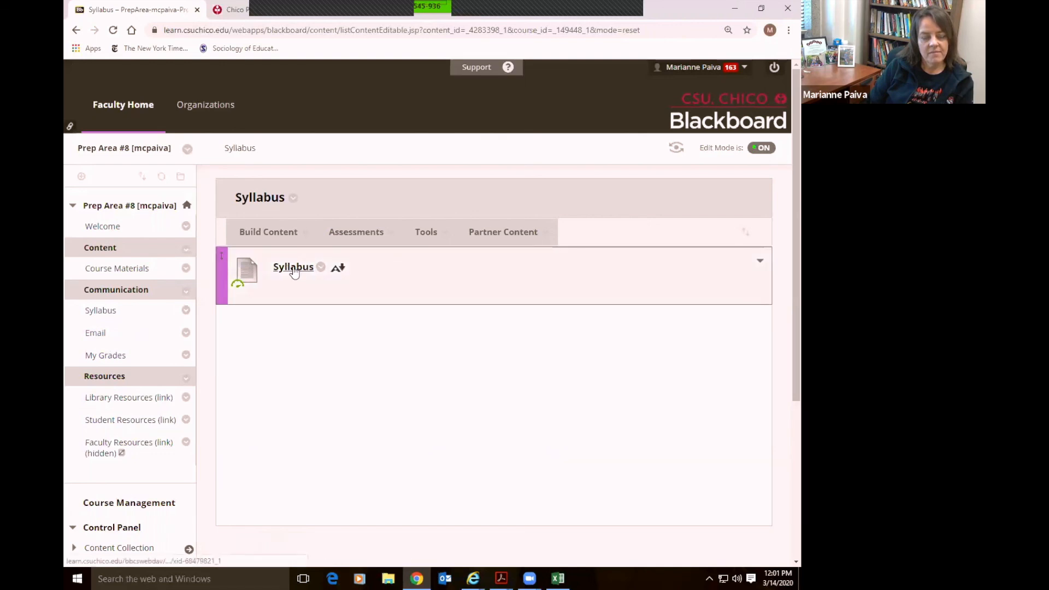
{"action": "mouse_move", "coordinate": [238, 289]}
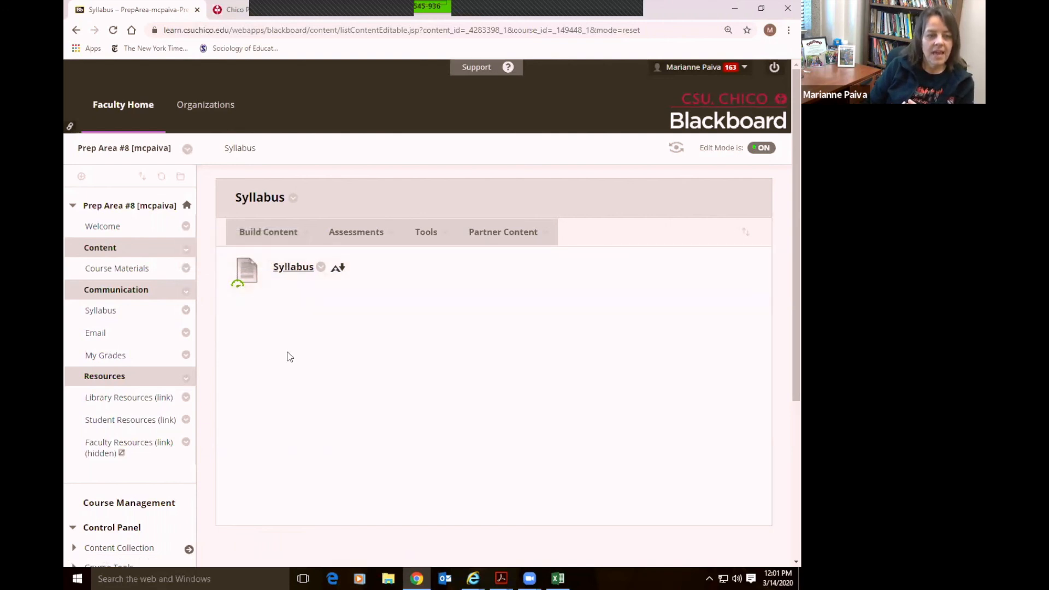
{"action": "scroll", "coordinate": [131, 404], "scroll_direction": "down", "scroll_amount": 5}
{"action": "left_click", "coordinate": [121, 401]}
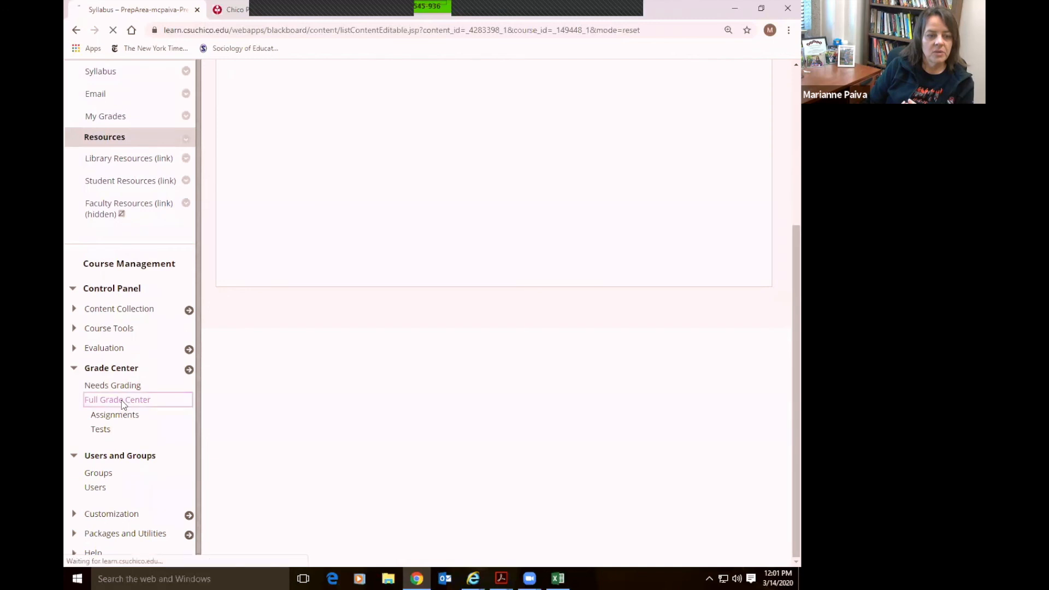